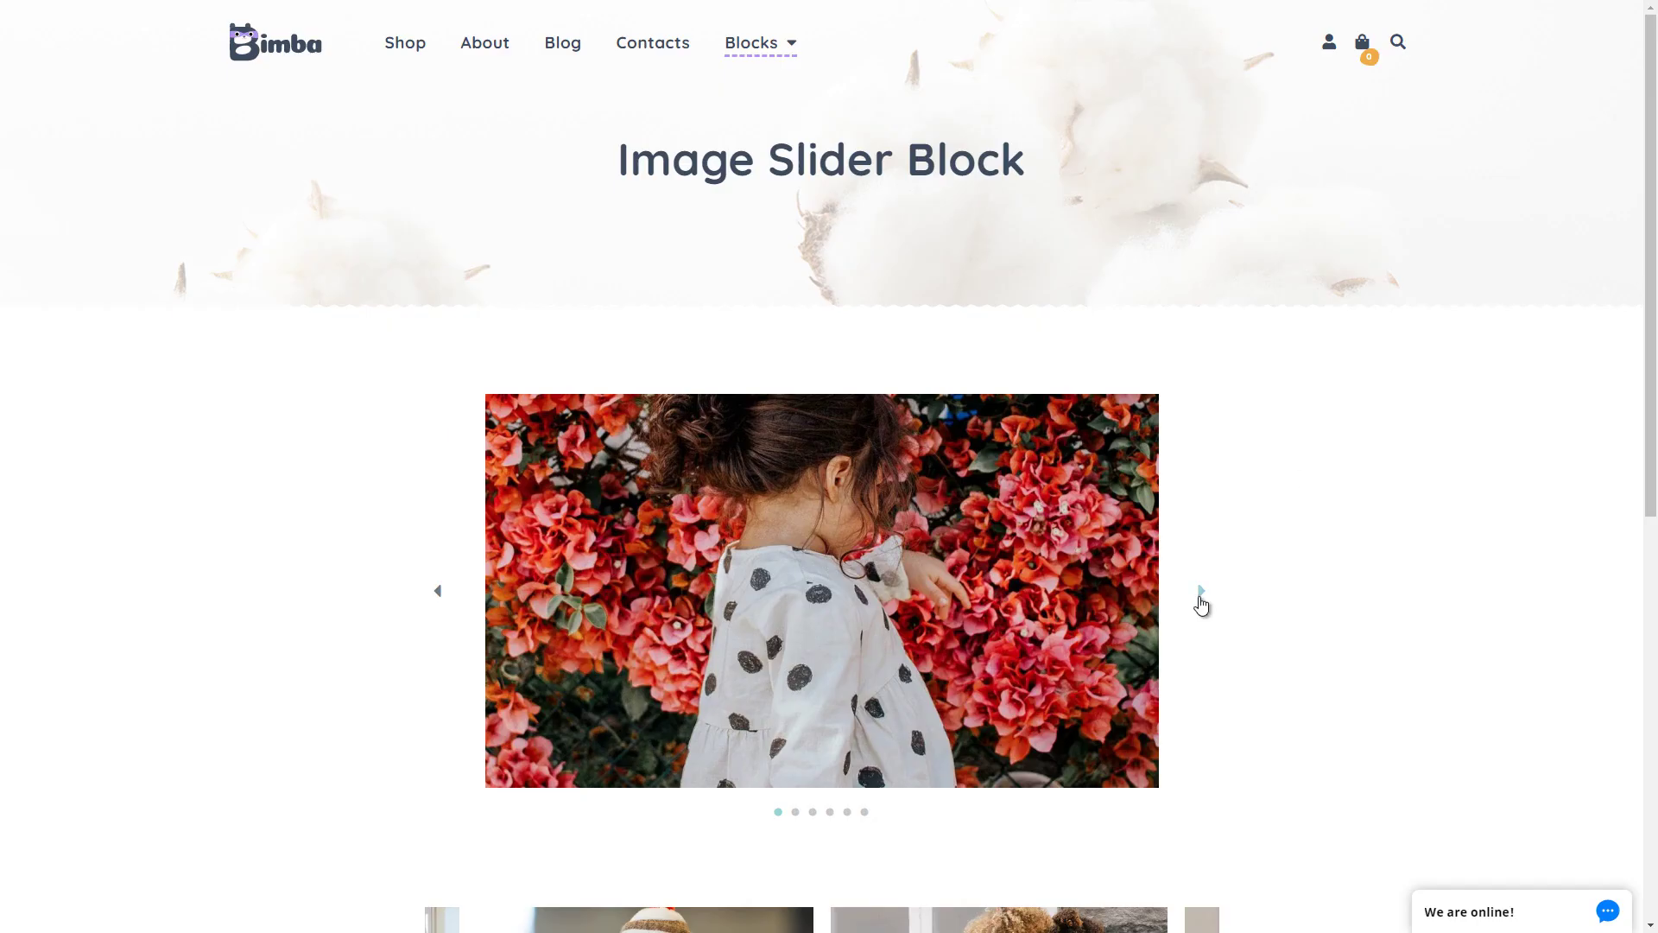
# Step the demo image slider through all its slides back to the flower slide.
pyautogui.click(1202, 602)
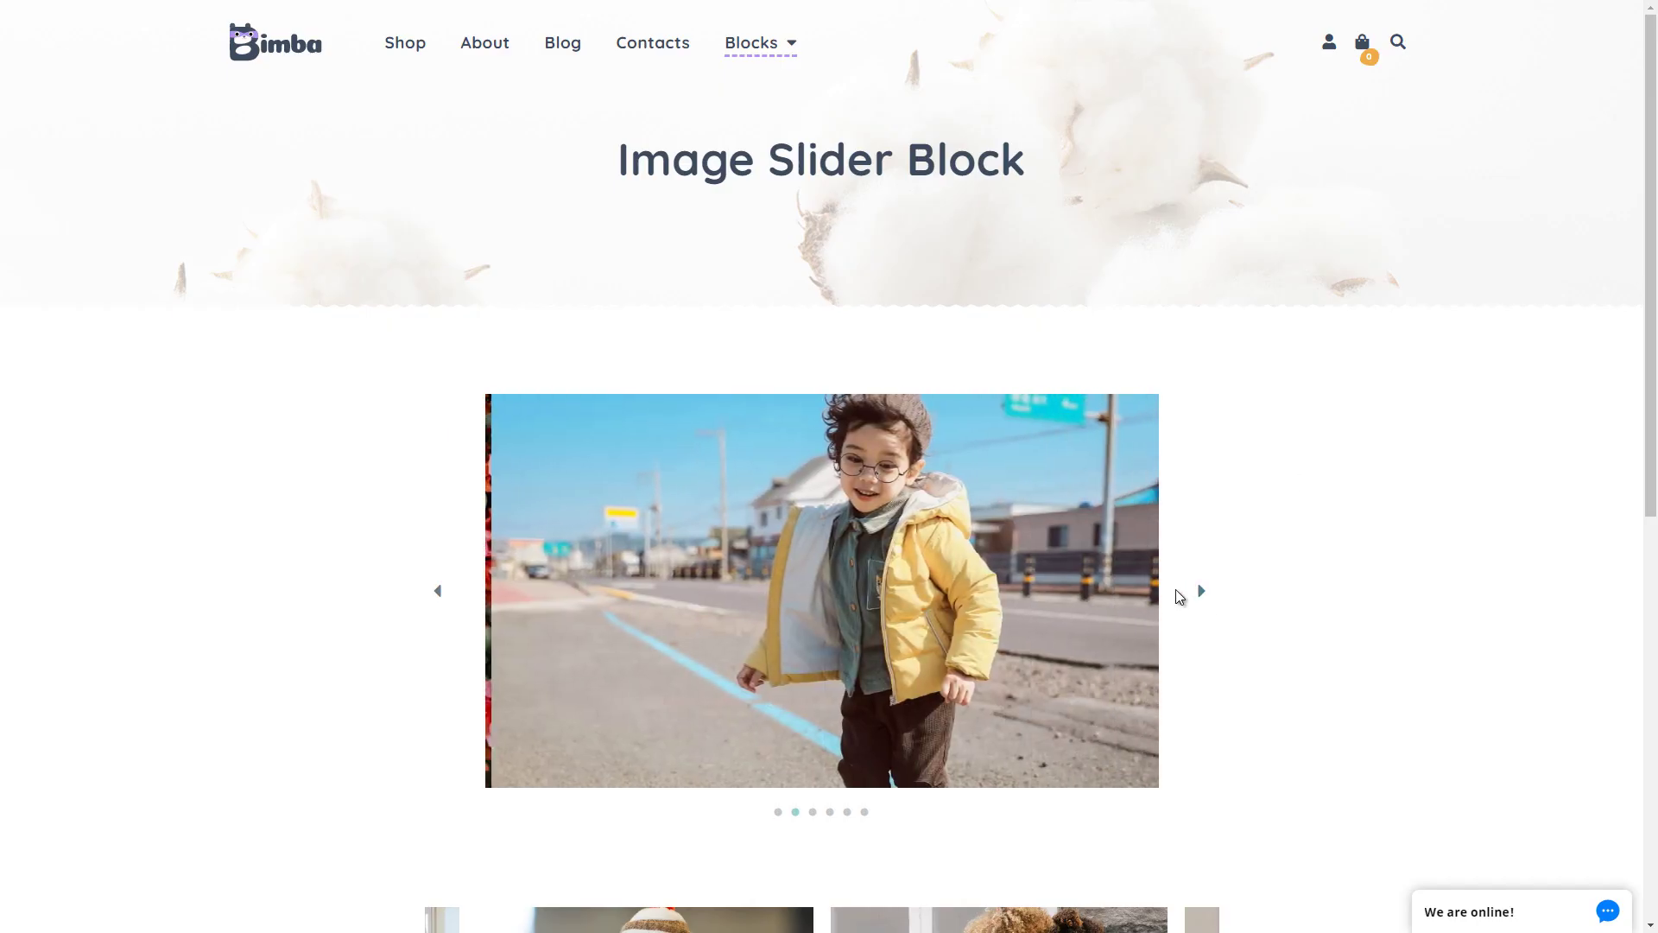
pyautogui.click(1201, 597)
pyautogui.click(1201, 596)
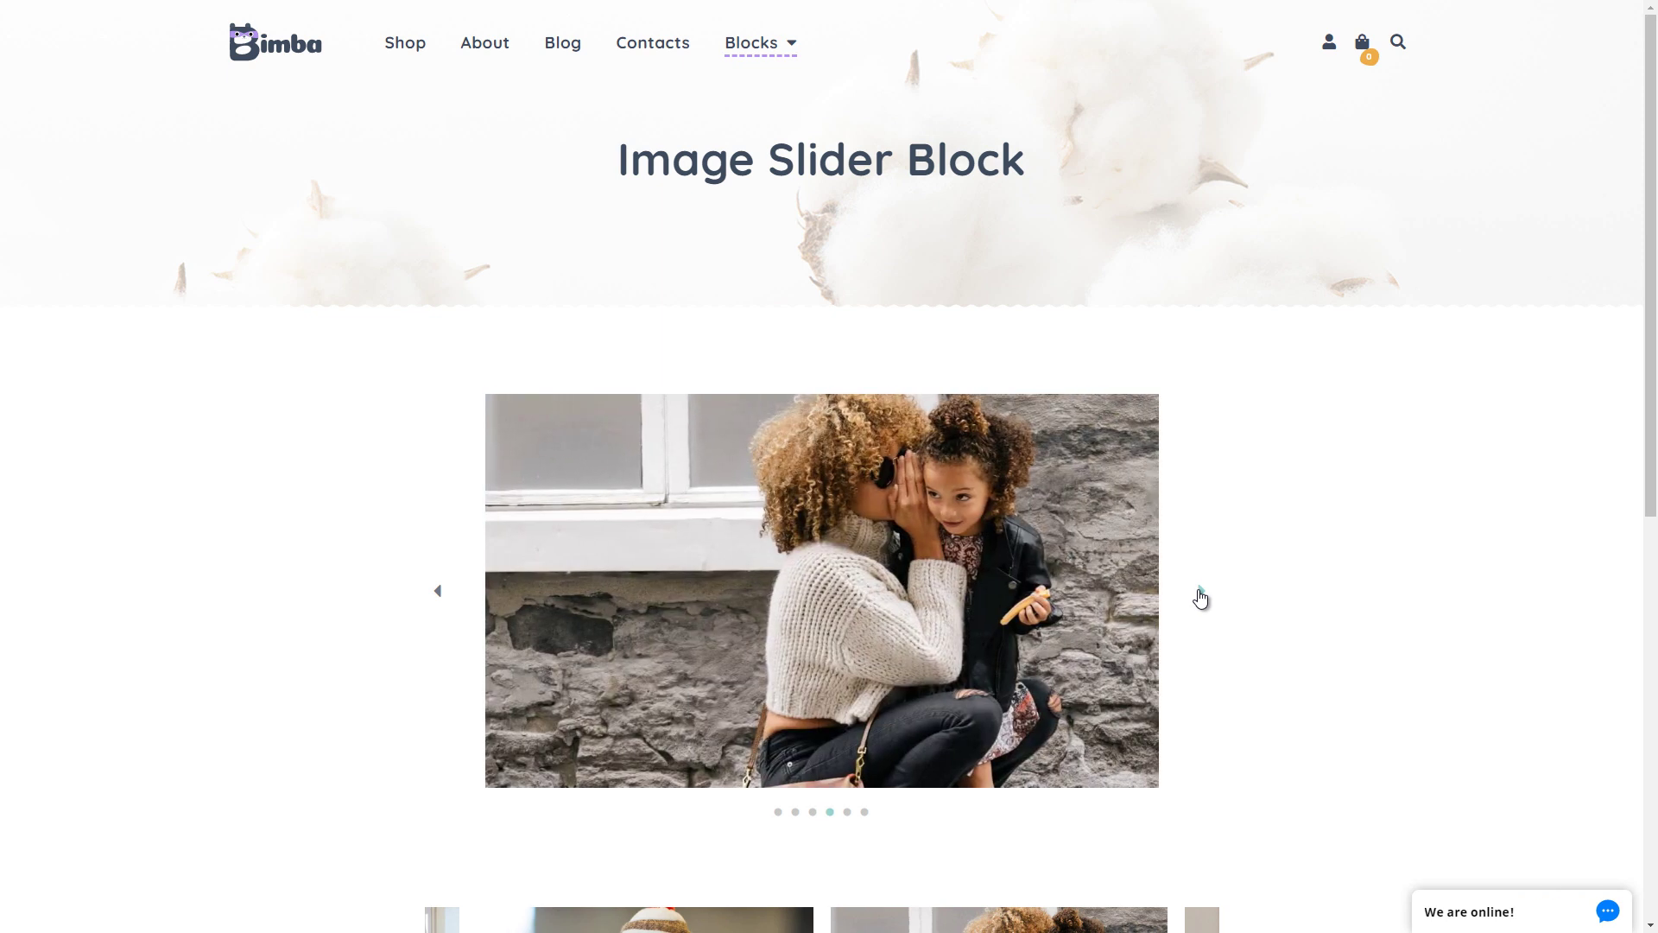
pyautogui.click(1201, 597)
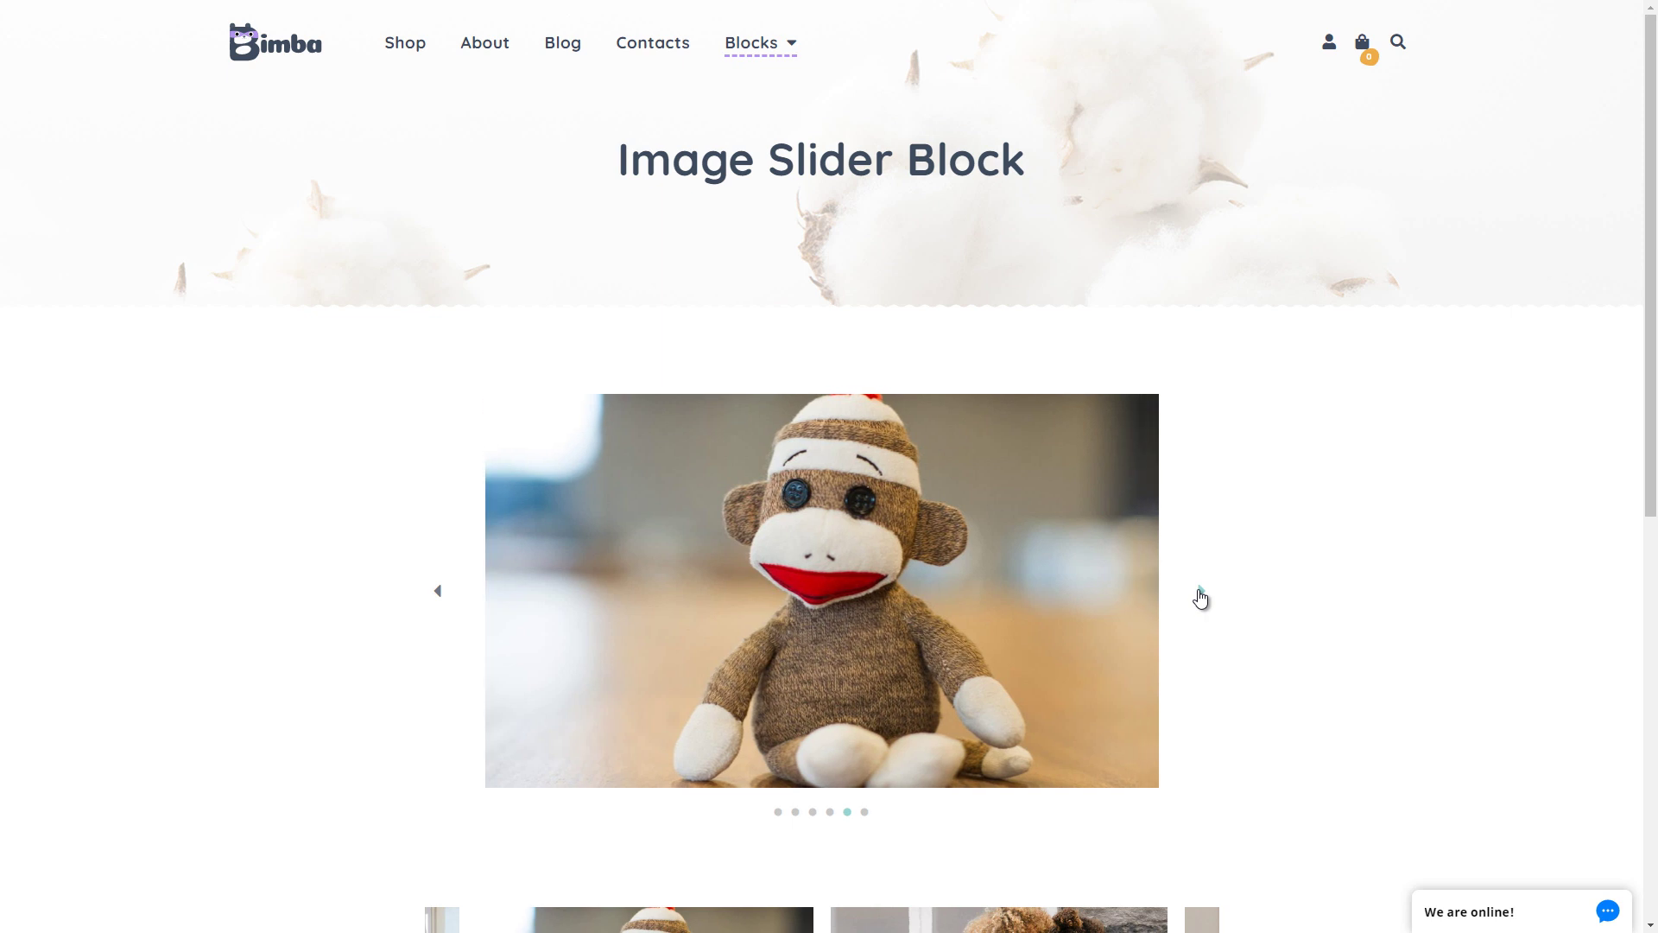
pyautogui.click(1202, 597)
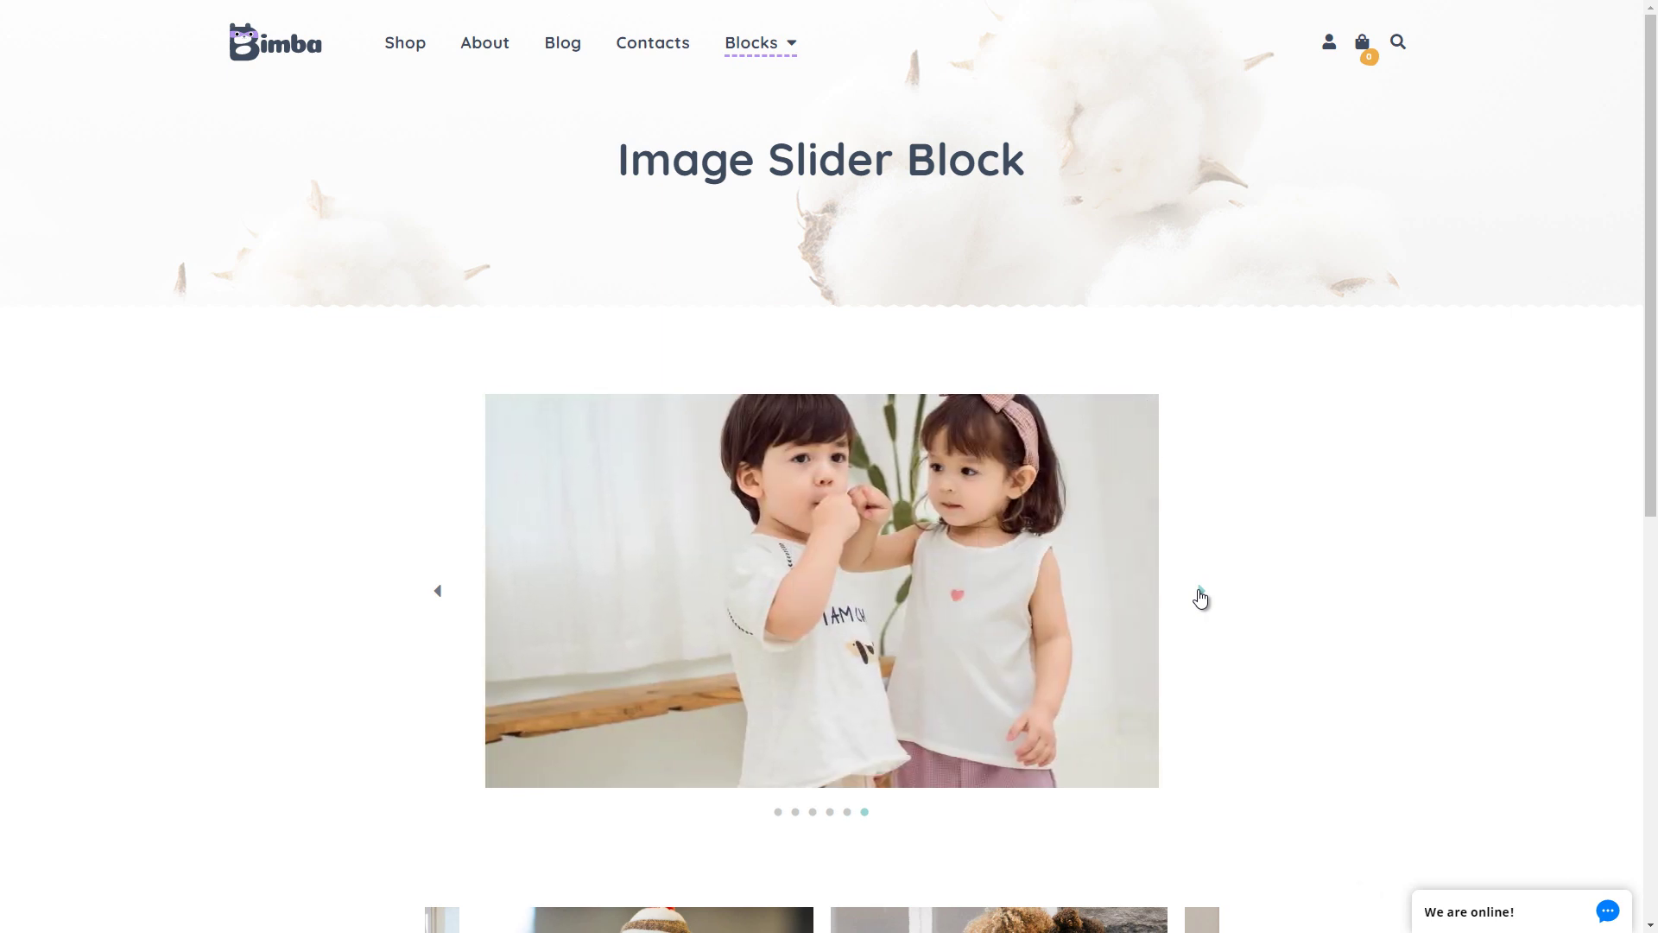
pyautogui.click(1202, 597)
# Scroll down and advance the demo thumbnail carousel by three images.
pyautogui.scroll(-3, 1201, 597)
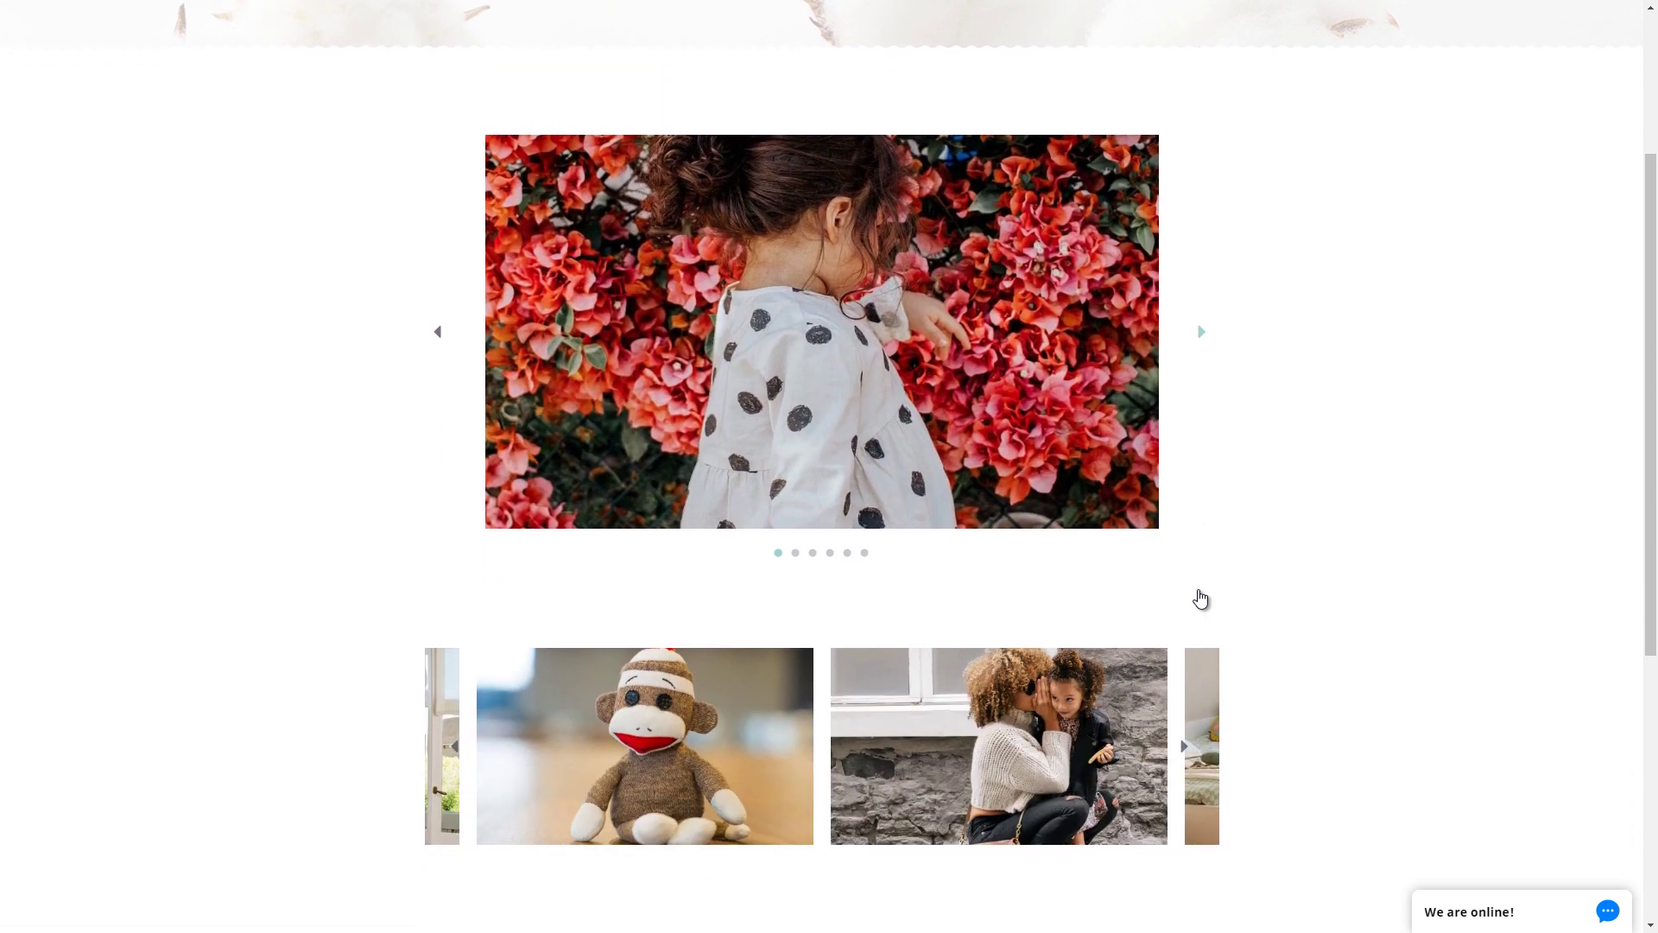
pyautogui.scroll(-1, 1200, 598)
pyautogui.click(1186, 661)
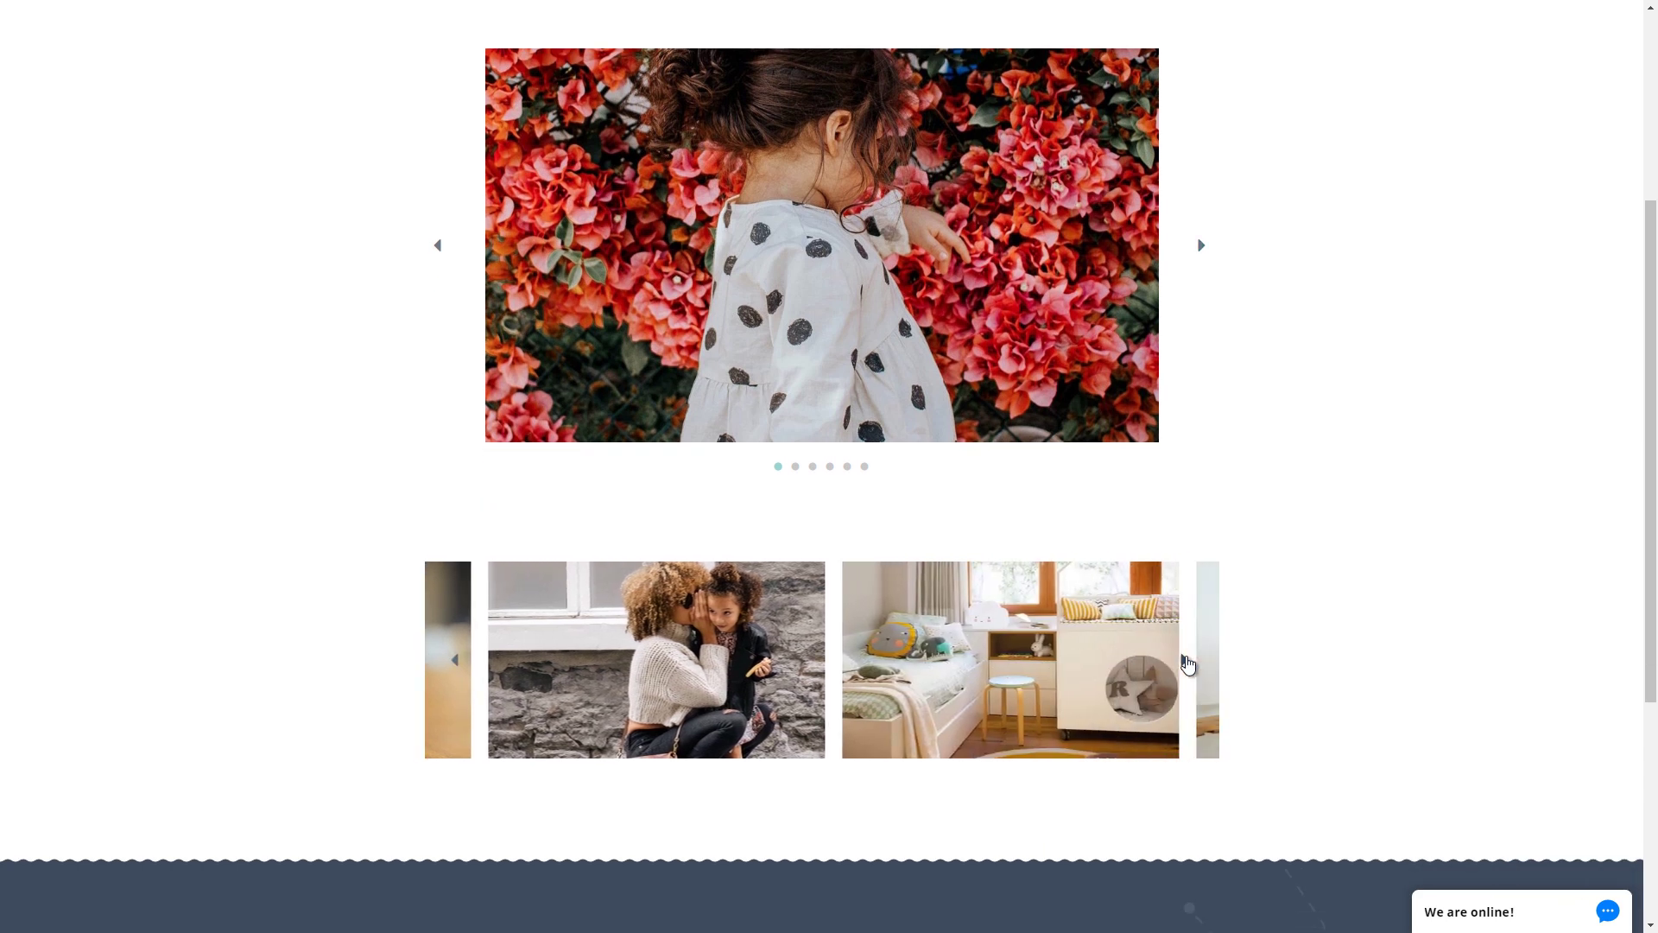
pyautogui.click(1188, 663)
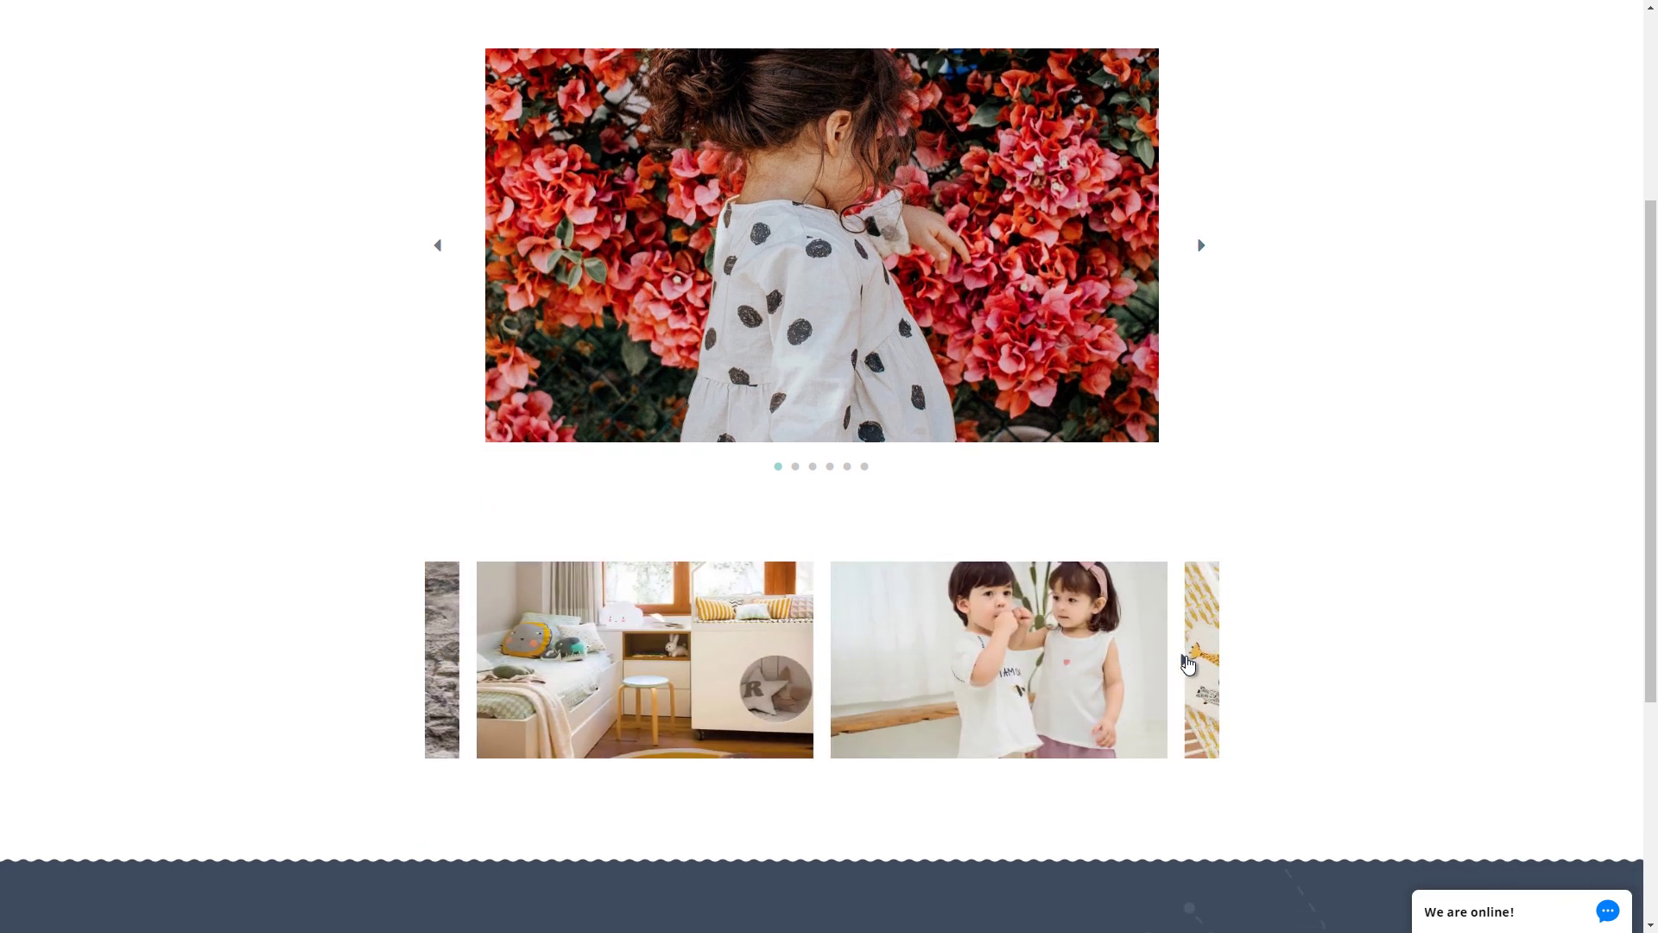
pyautogui.click(1188, 664)
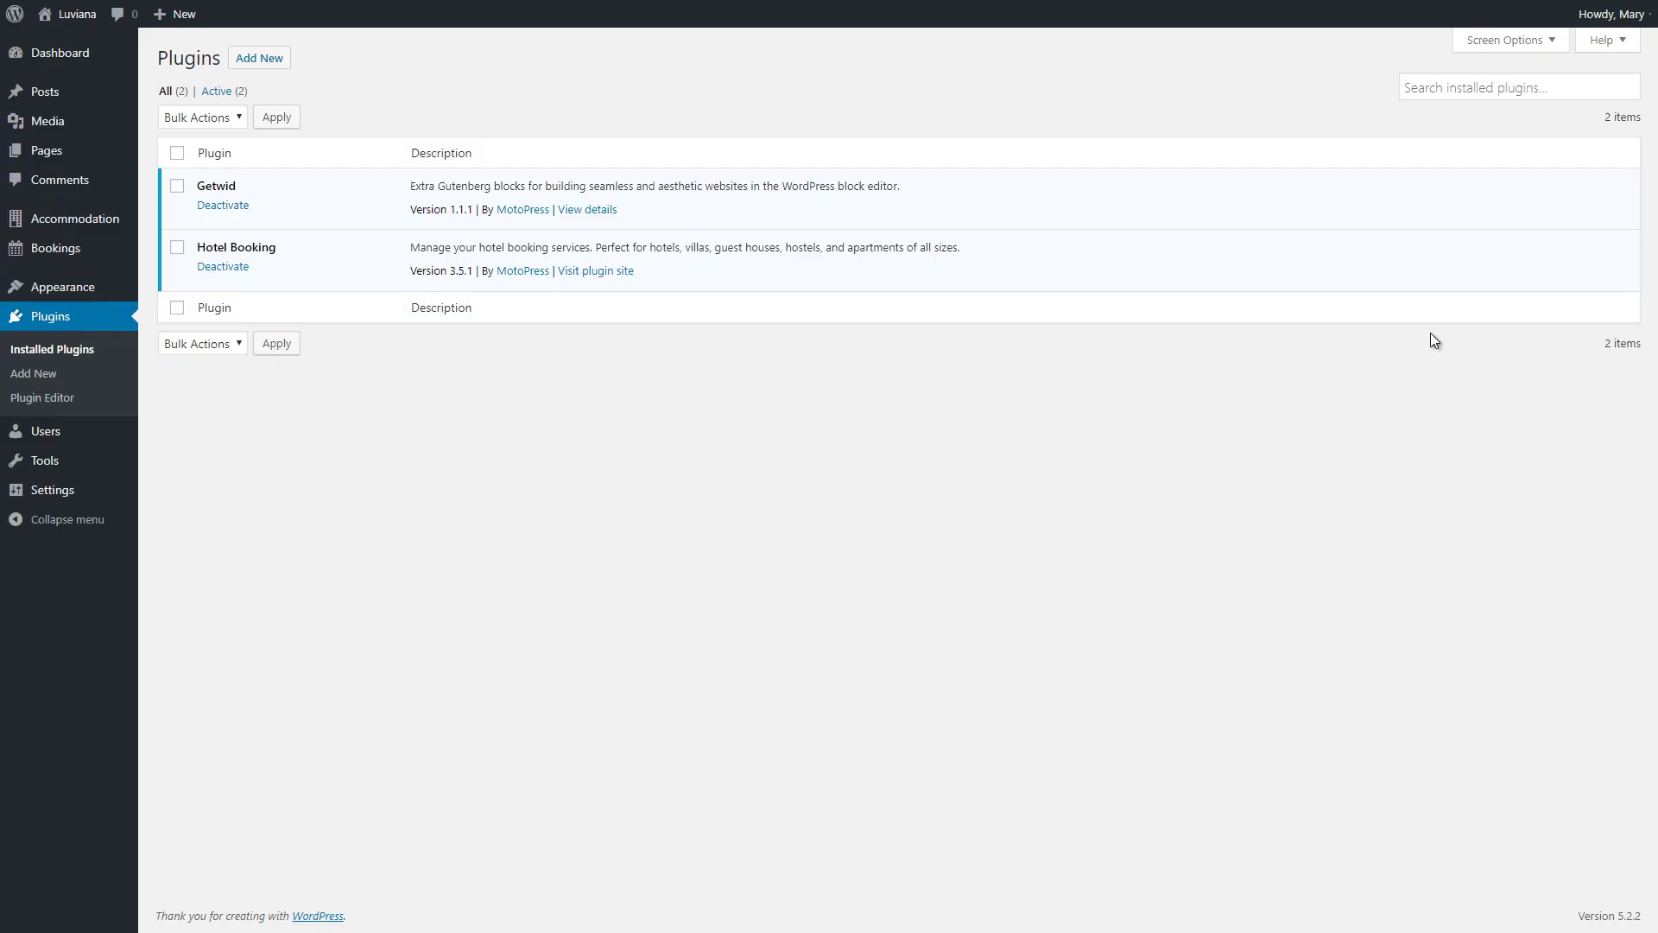
# Create a new page titled 'Getwid Image Slider'.
pyautogui.moveTo(93, 154)
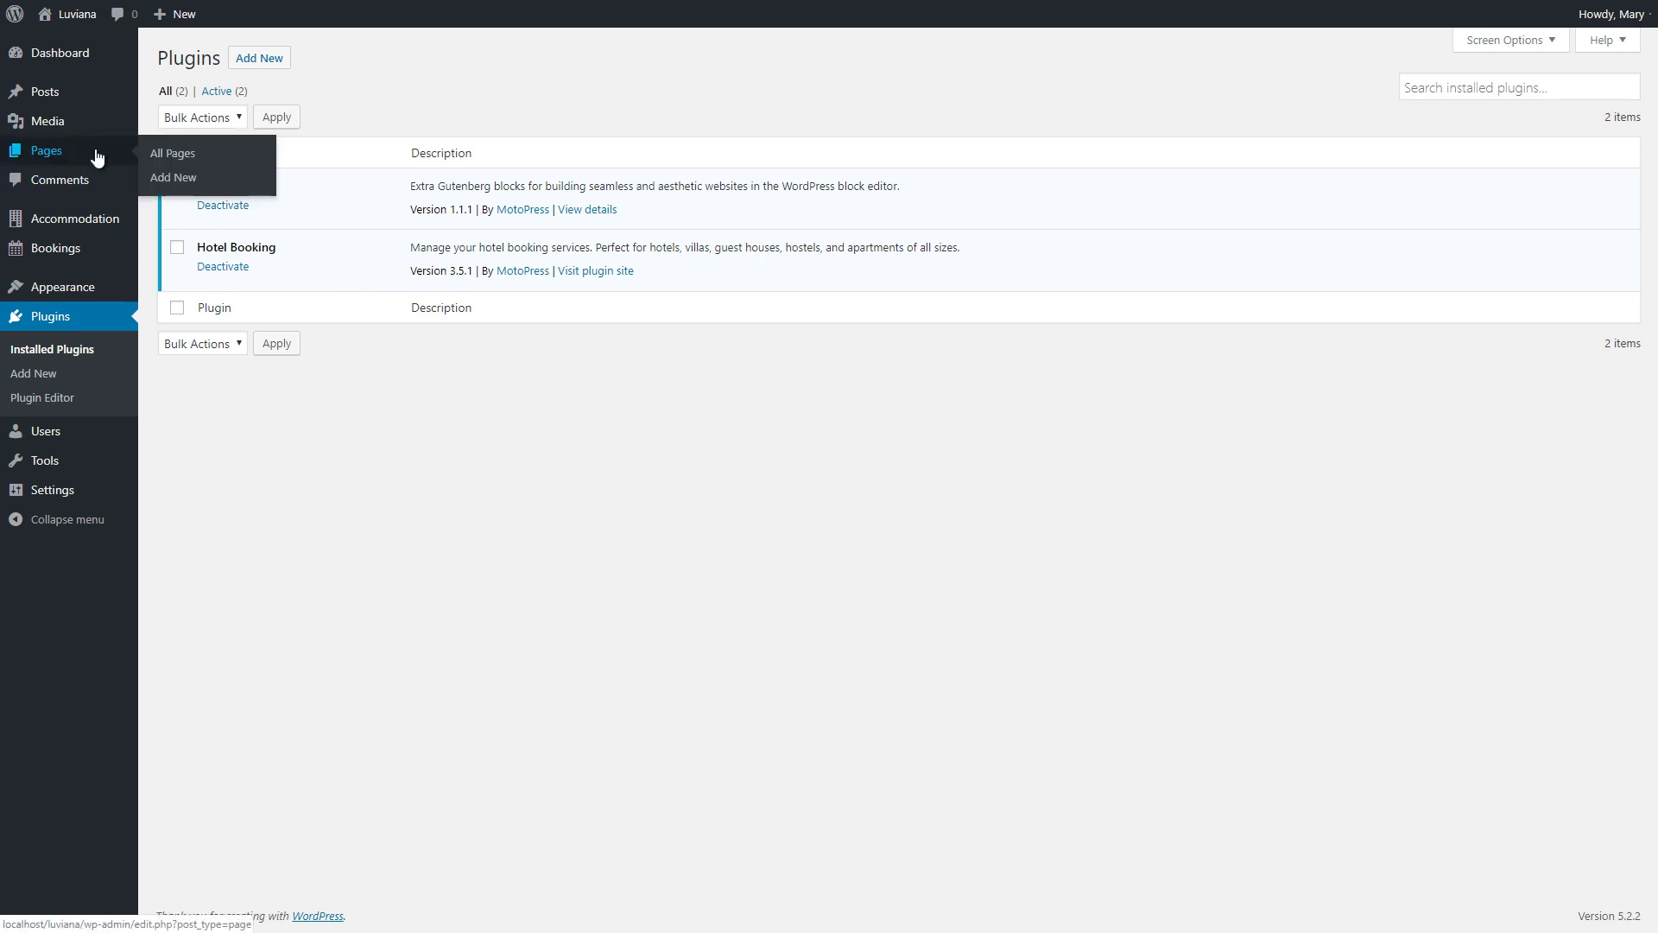
pyautogui.click(173, 178)
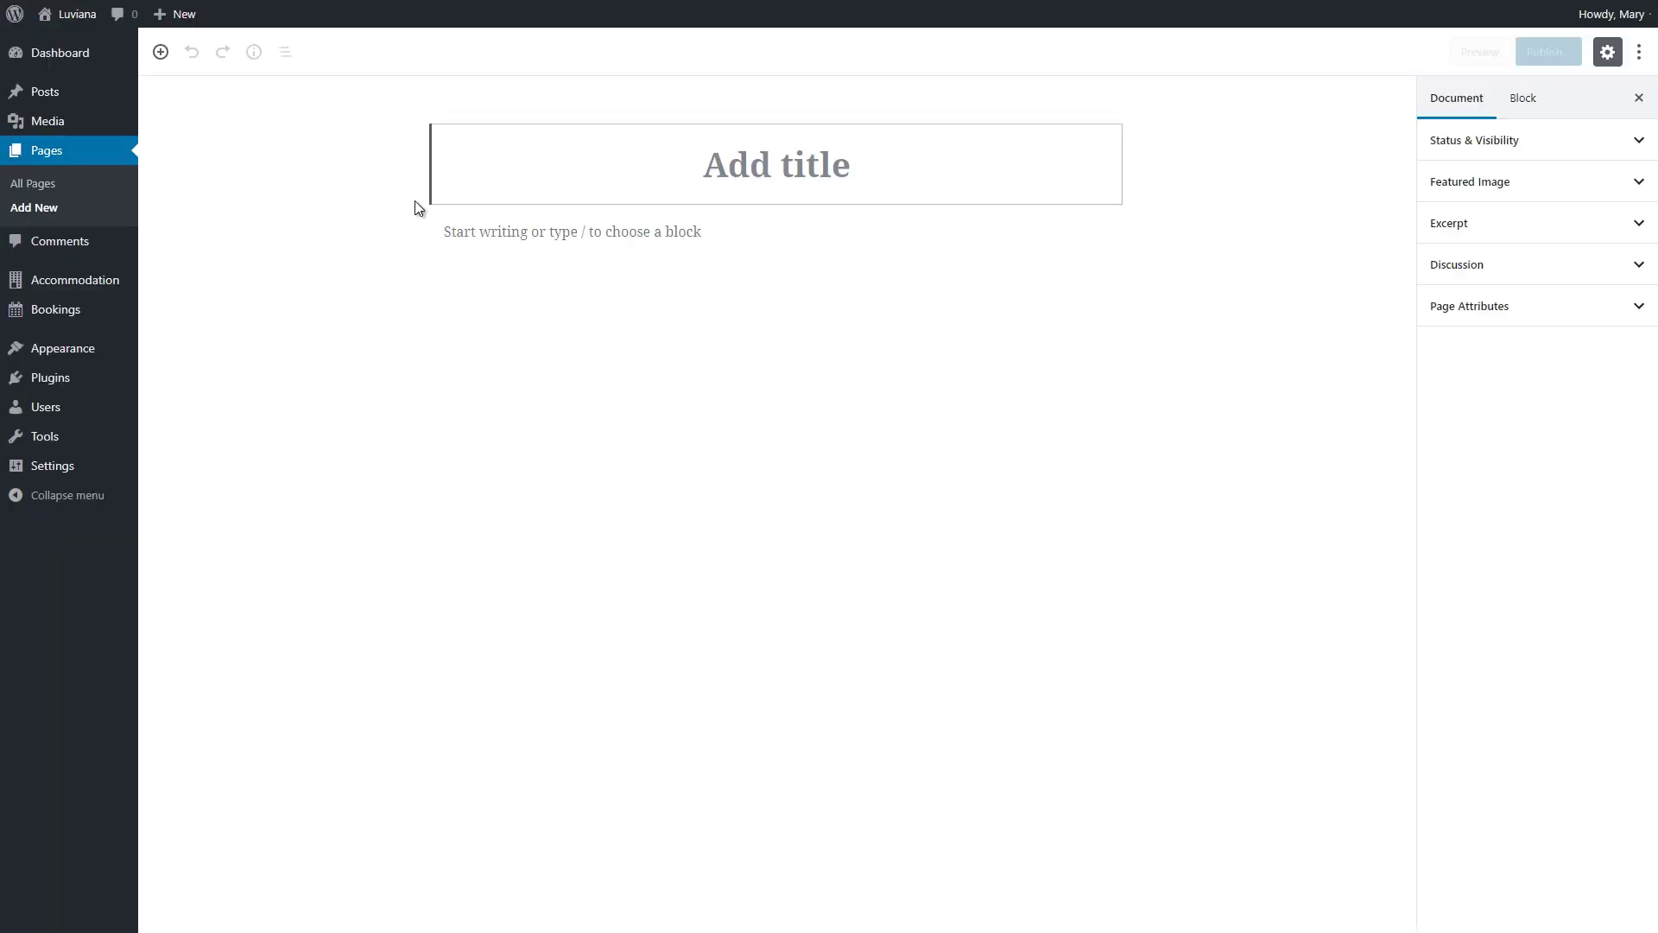
pyautogui.write('Getwid Image Slider')
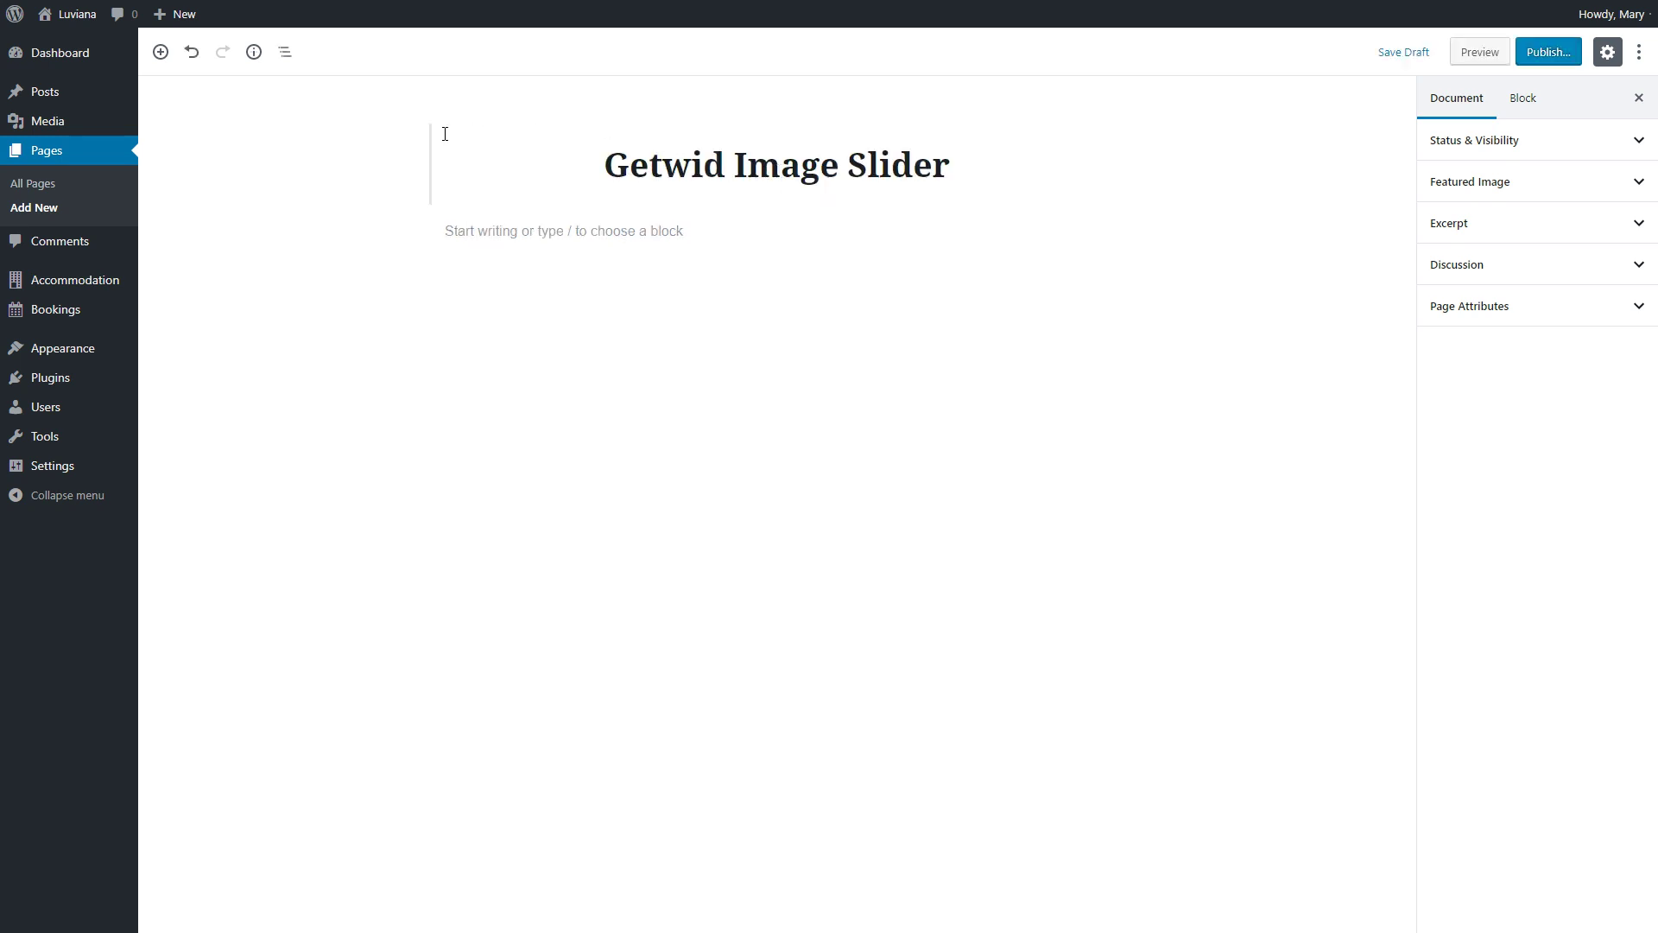
# Open the block inserter, collapse Most Used and expand the Getwid Blocks category.
pyautogui.click(161, 52)
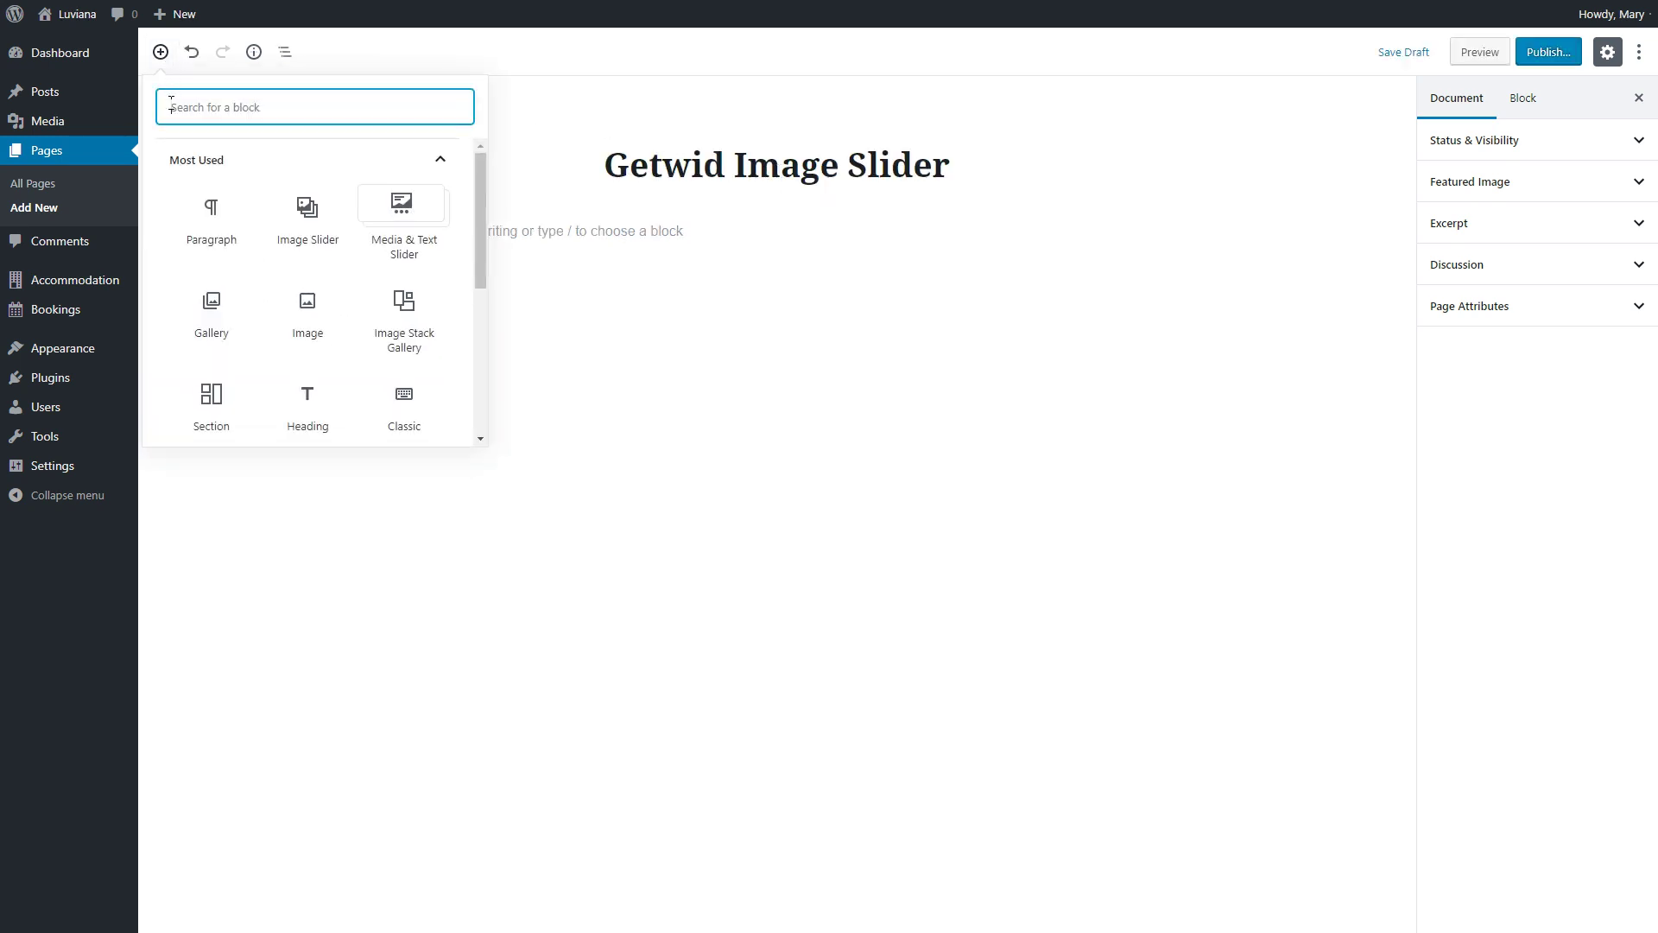
pyautogui.click(189, 164)
pyautogui.scroll(-1, 200, 224)
pyautogui.click(205, 370)
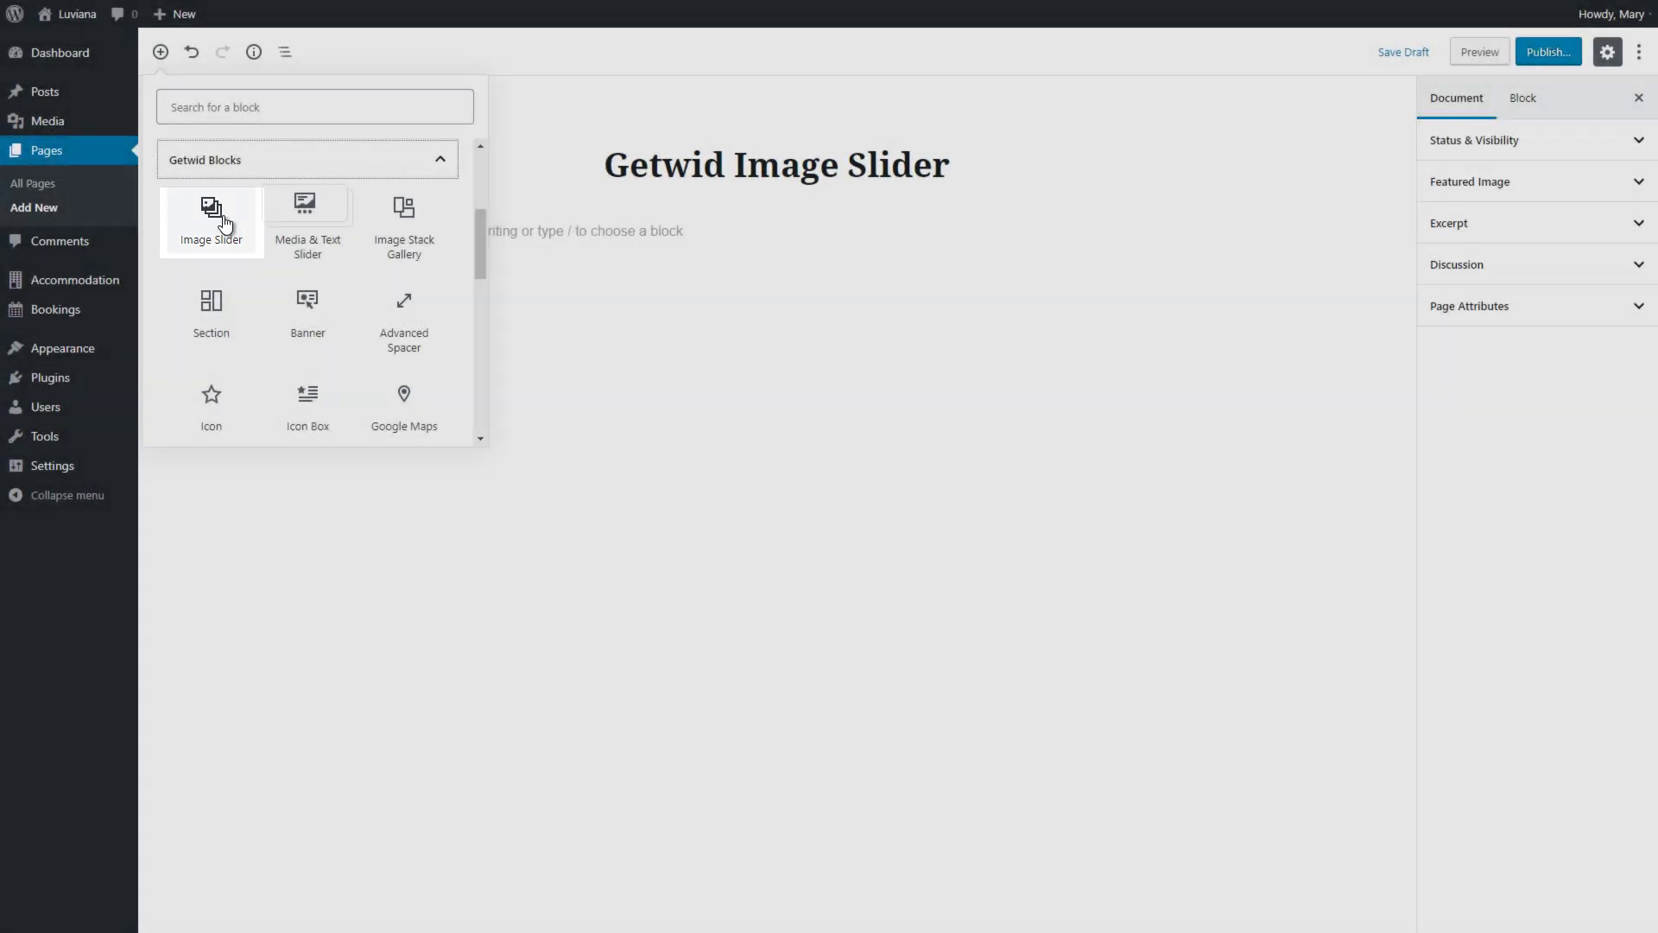
# Insert an Image Slider block and pick the diver and surfer images from the media library.
pyautogui.click(212, 220)
pyautogui.click(817, 382)
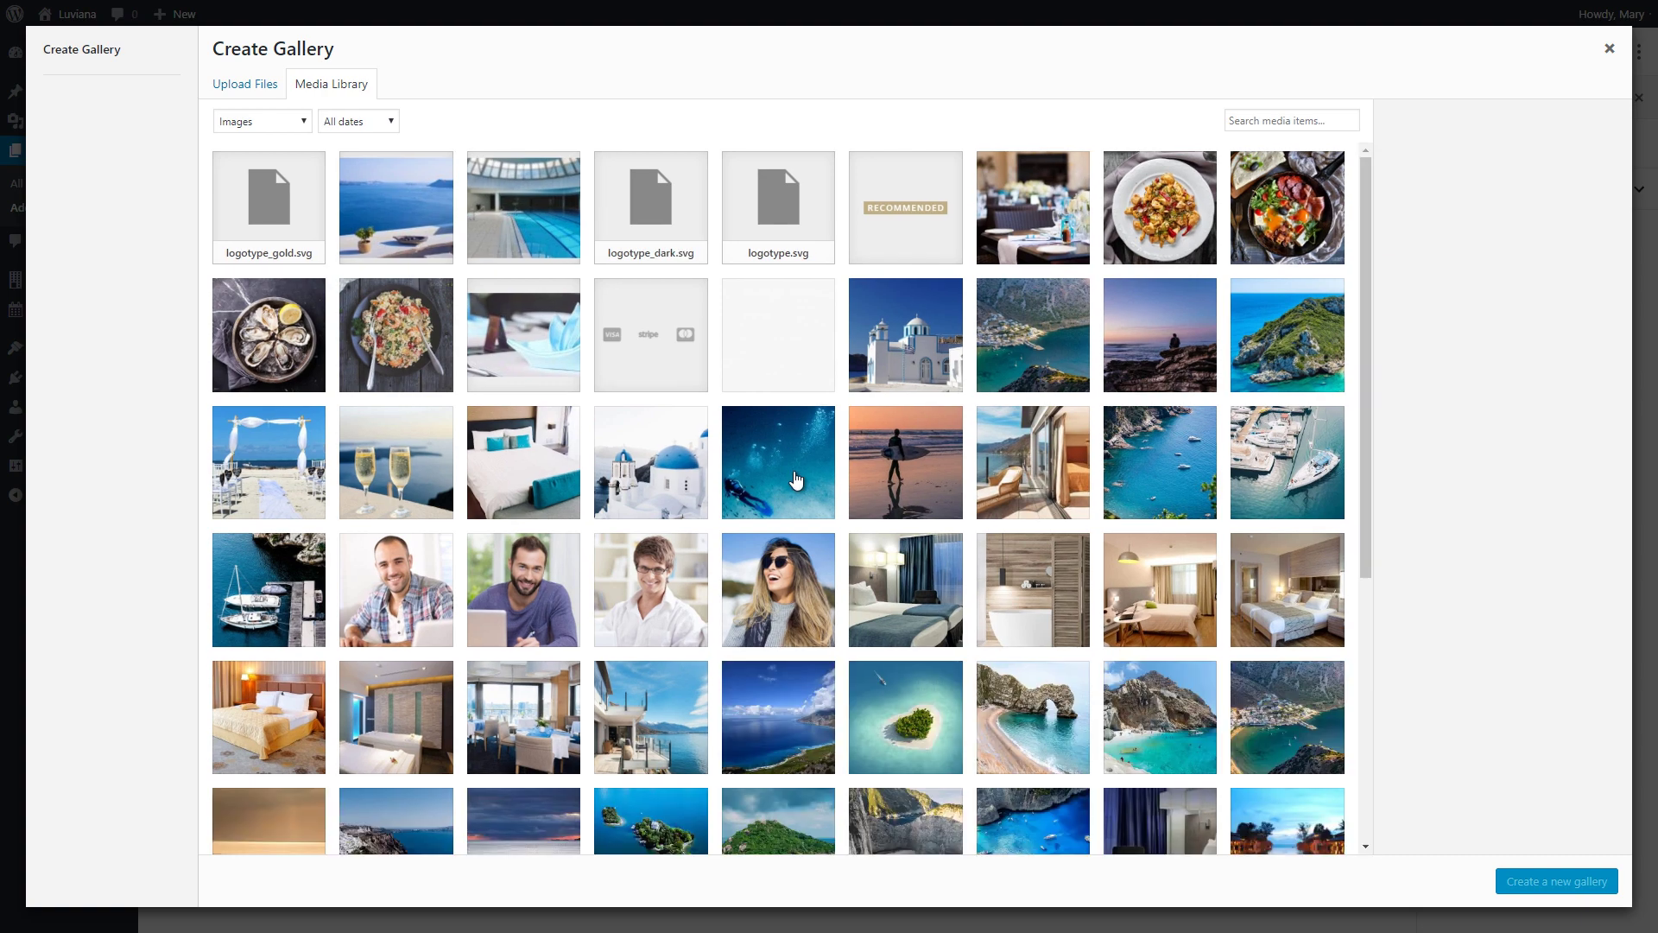
pyautogui.click(796, 480)
pyautogui.click(905, 462)
pyautogui.scroll(-4, 905, 462)
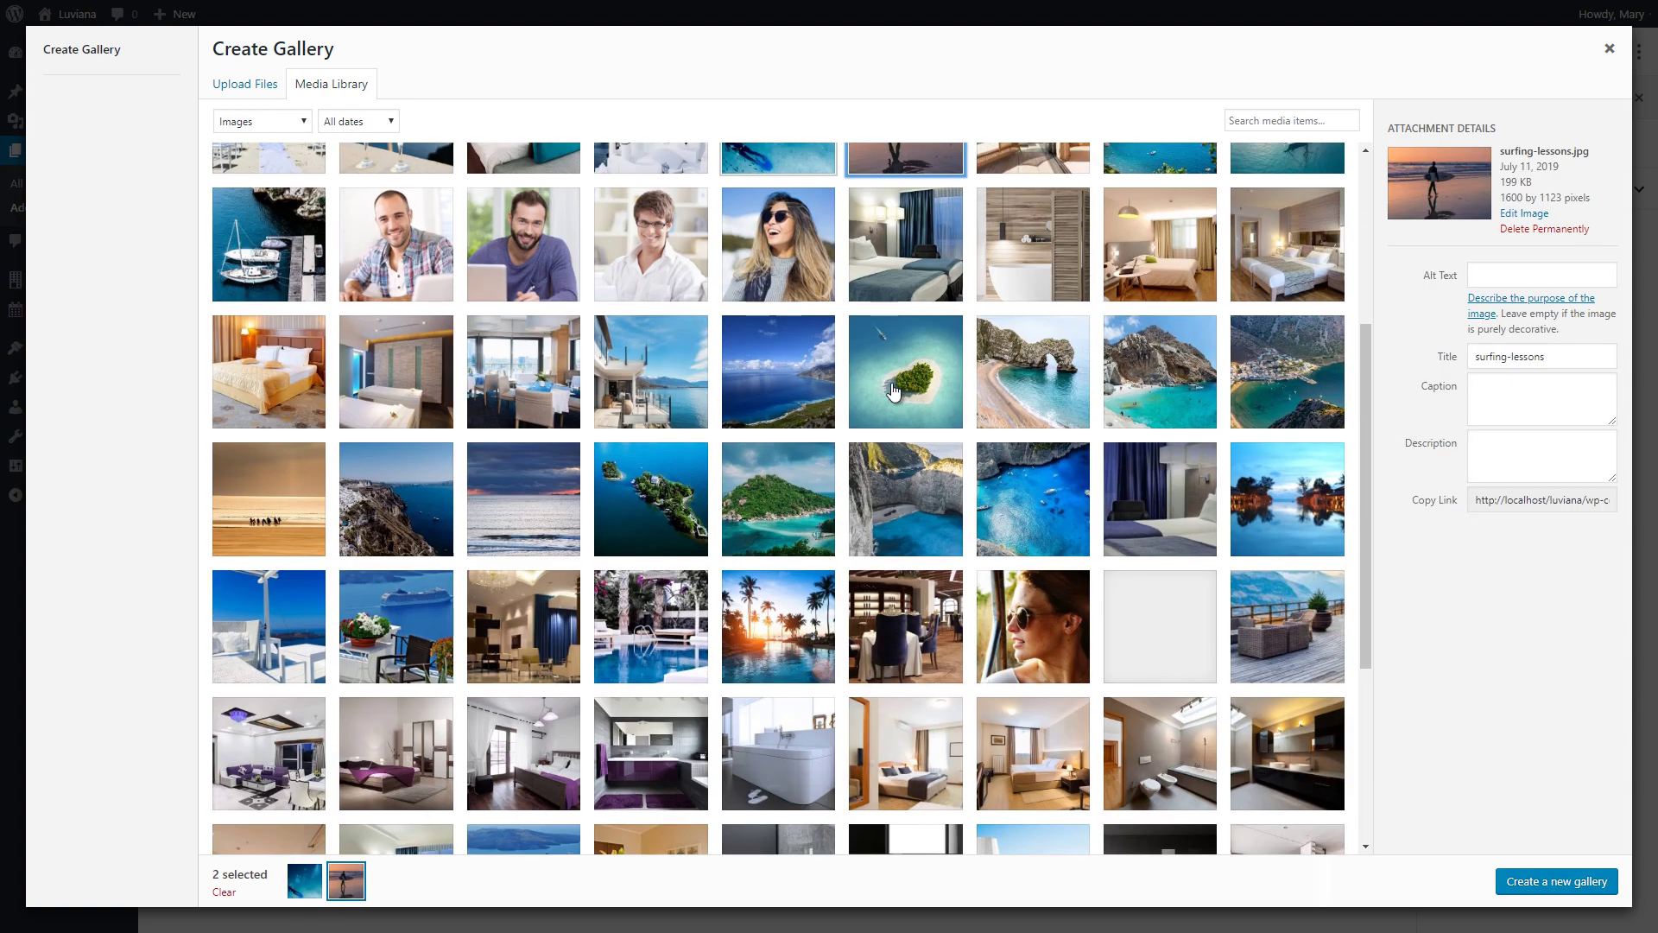
# Add the heart island, rock arch, mountain beach and palm-pool images, then create and insert the gallery.
pyautogui.click(905, 370)
pyautogui.click(1033, 370)
pyautogui.click(1160, 370)
pyautogui.scroll(-3, 1060, 417)
pyautogui.scroll(-1, 1060, 418)
pyautogui.click(1028, 655)
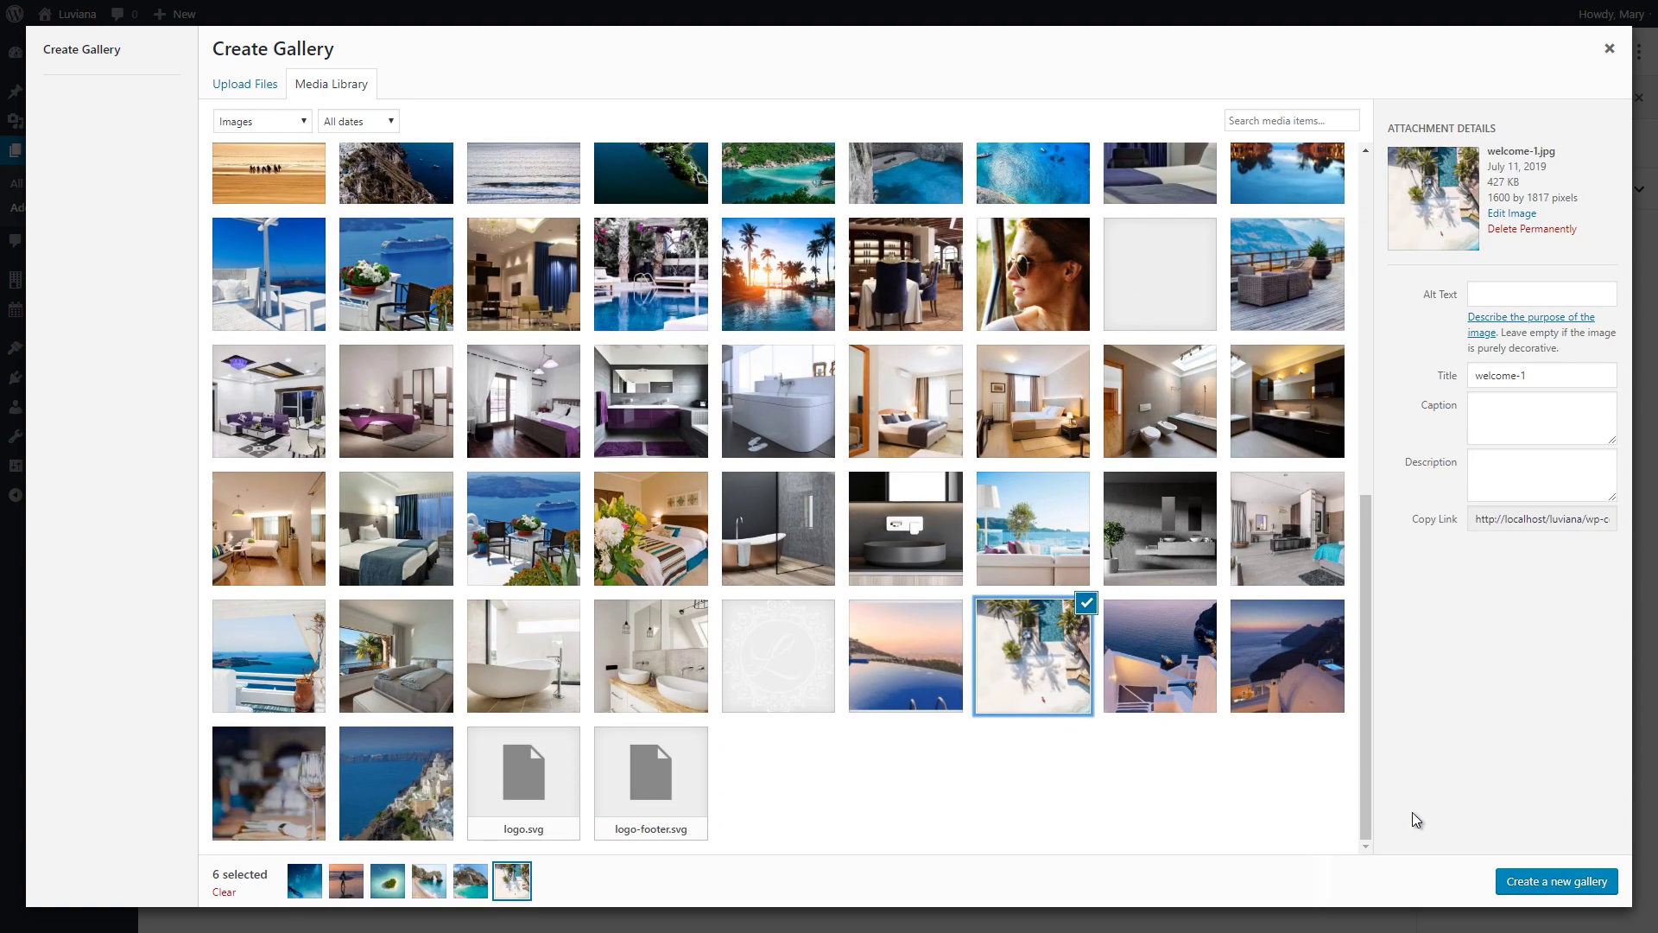
pyautogui.click(1544, 879)
pyautogui.click(1571, 881)
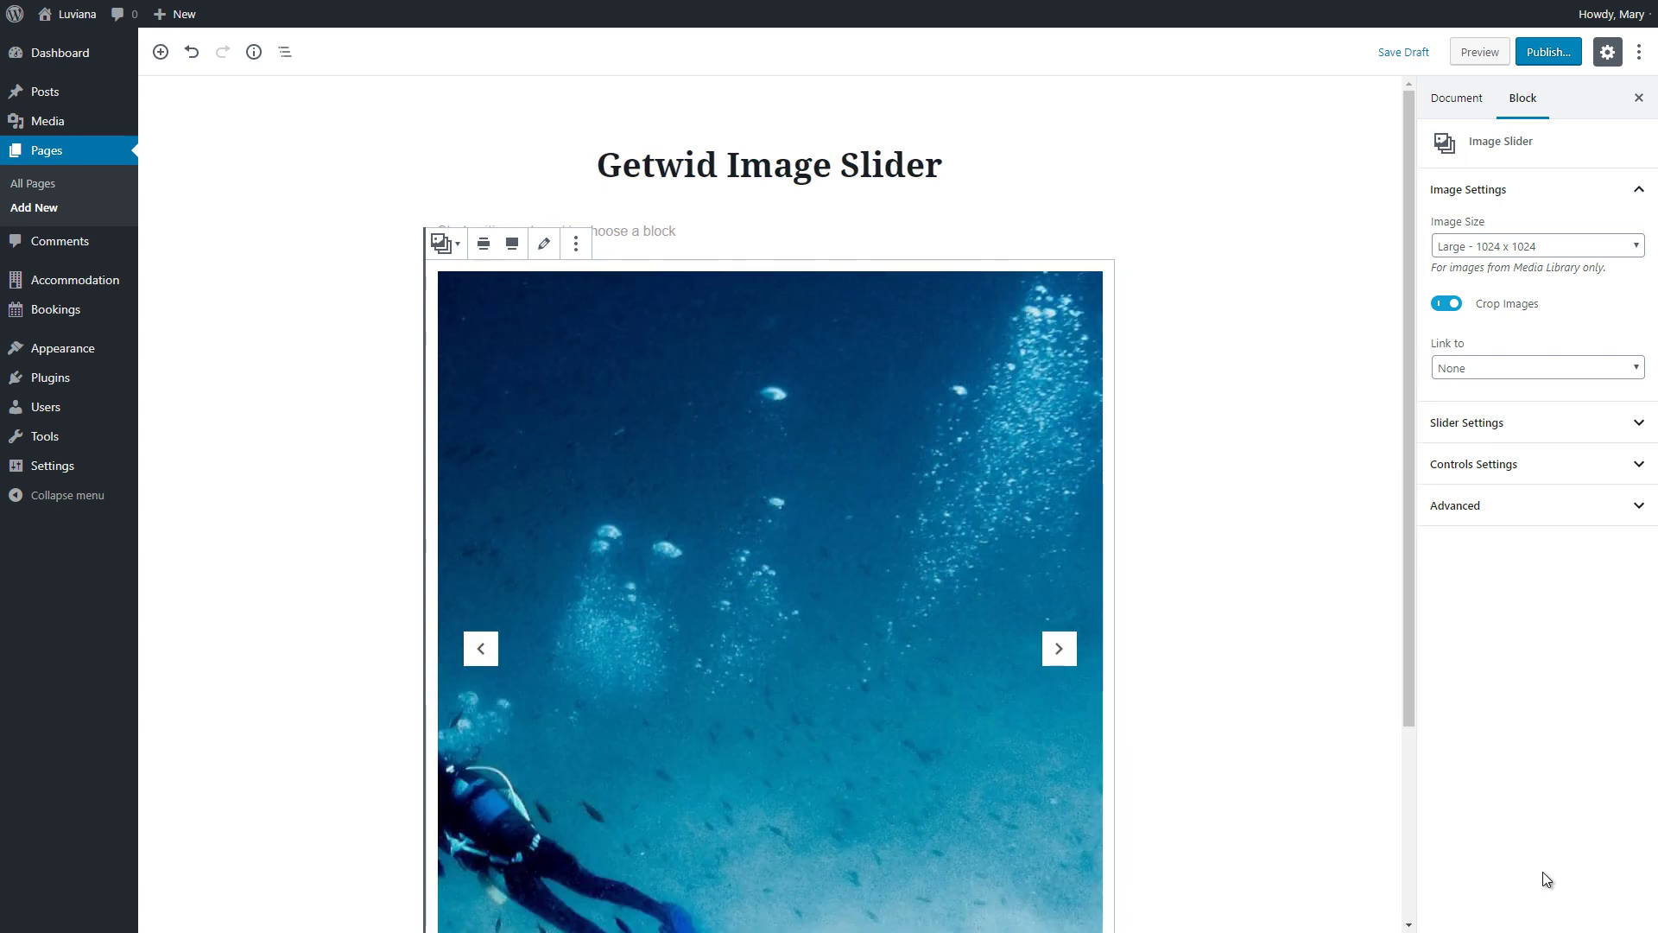
# Move the palm-pool image to second position in the slider gallery and update it.
pyautogui.scroll(-3, 1262, 618)
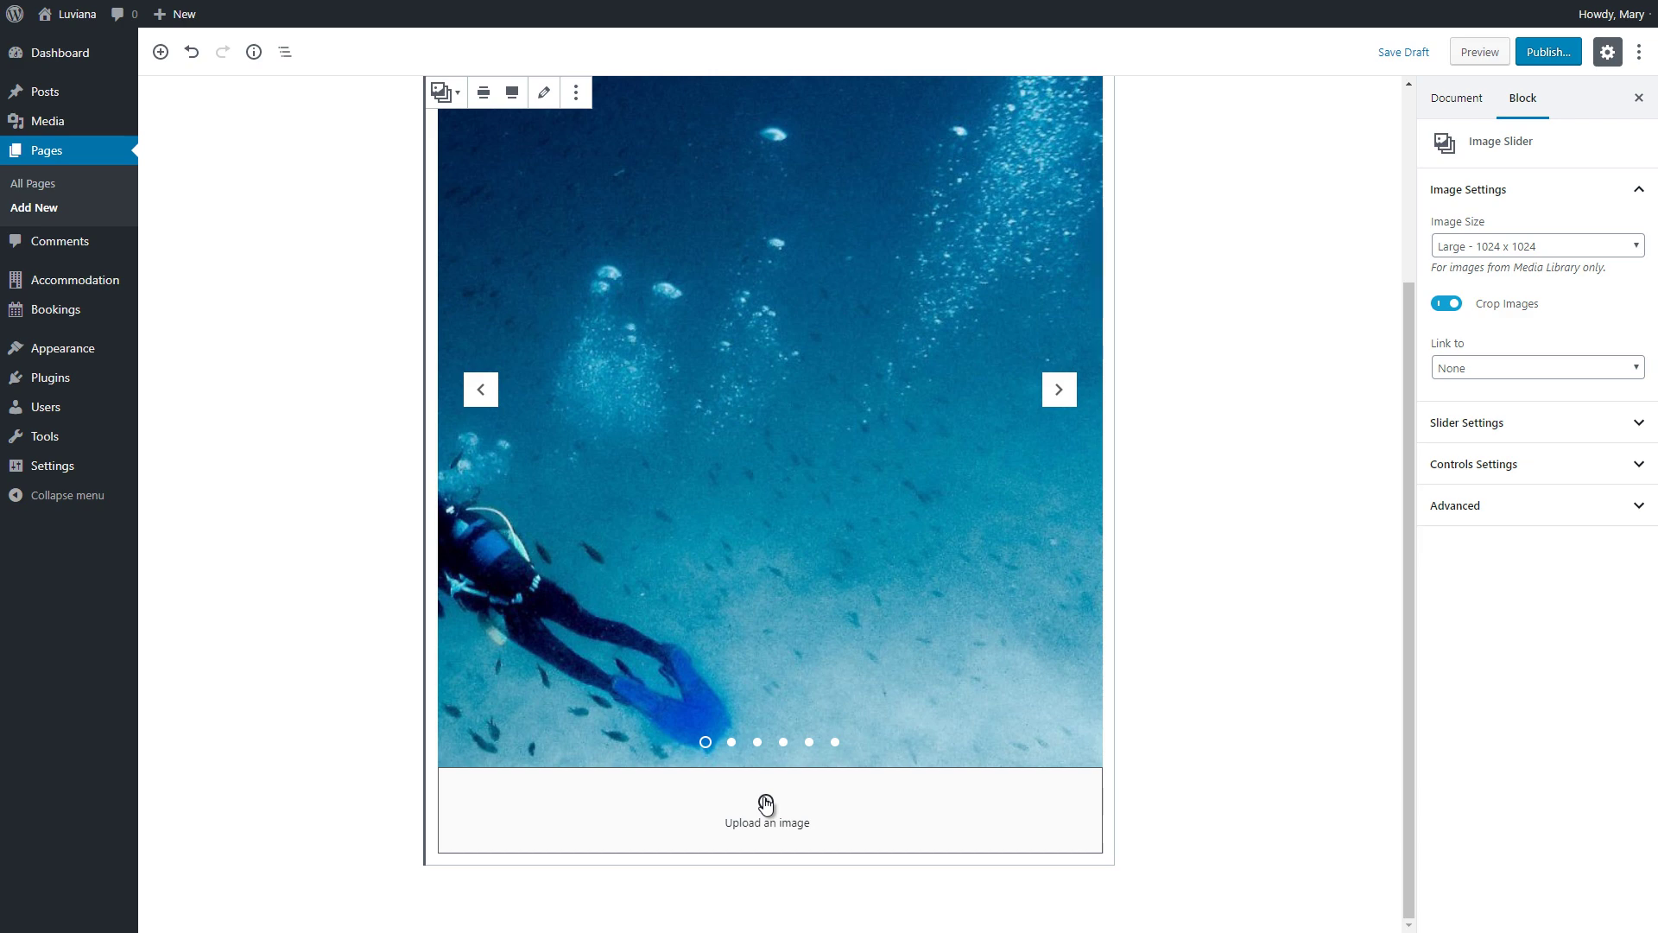
pyautogui.scroll(2, 765, 803)
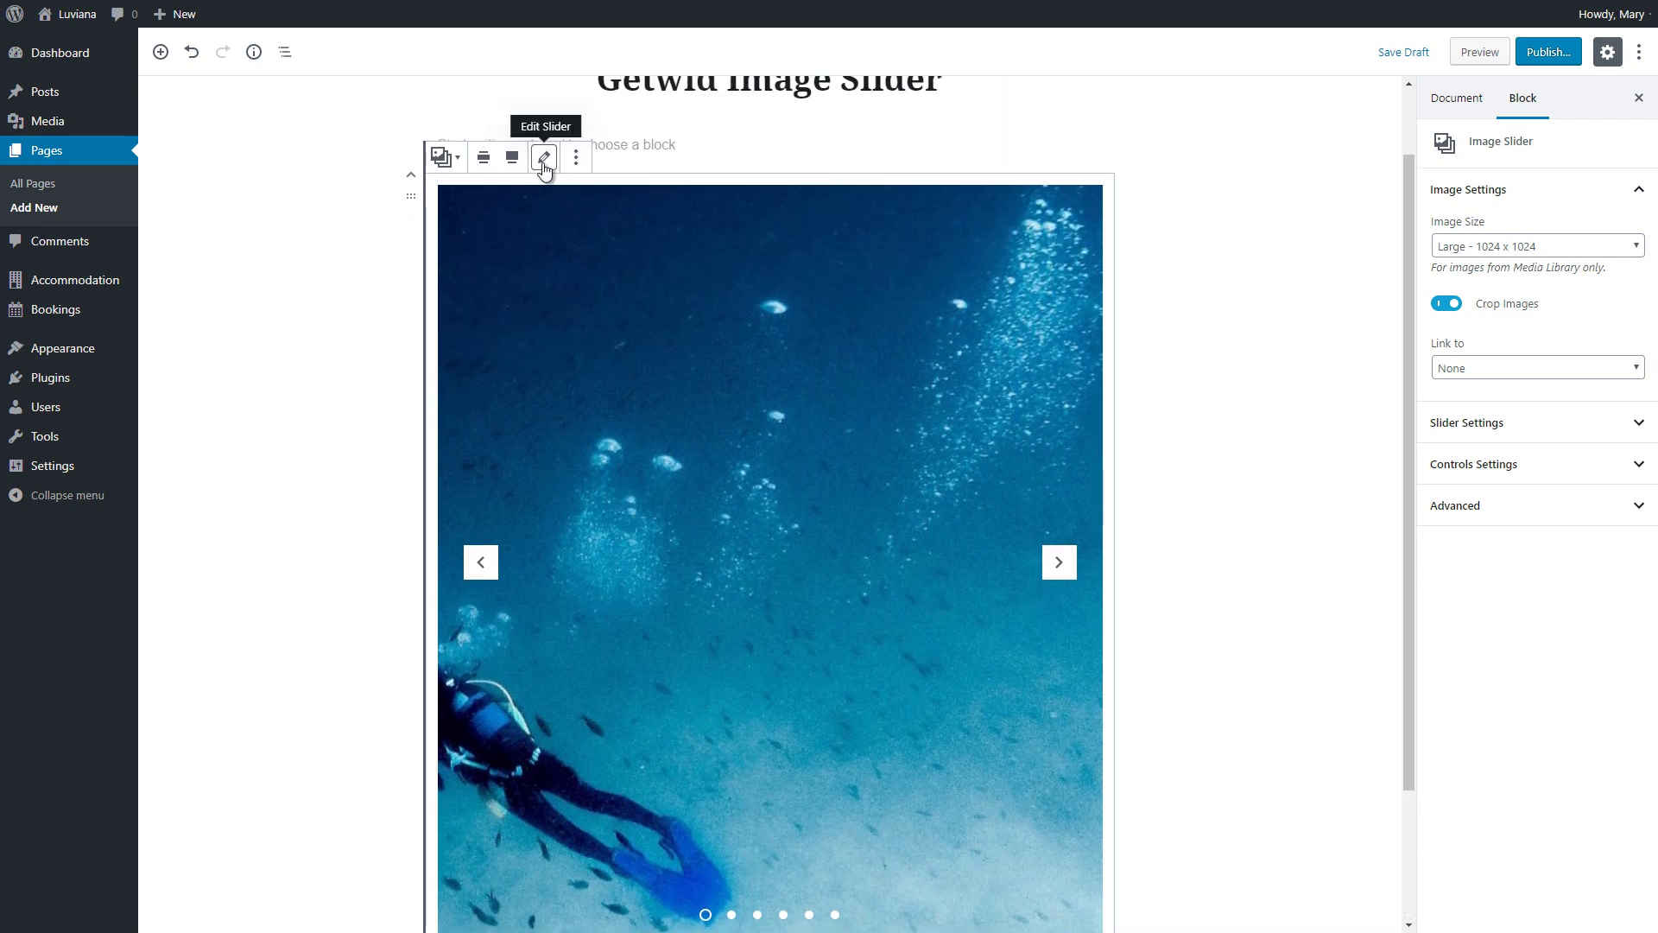
pyautogui.click(544, 160)
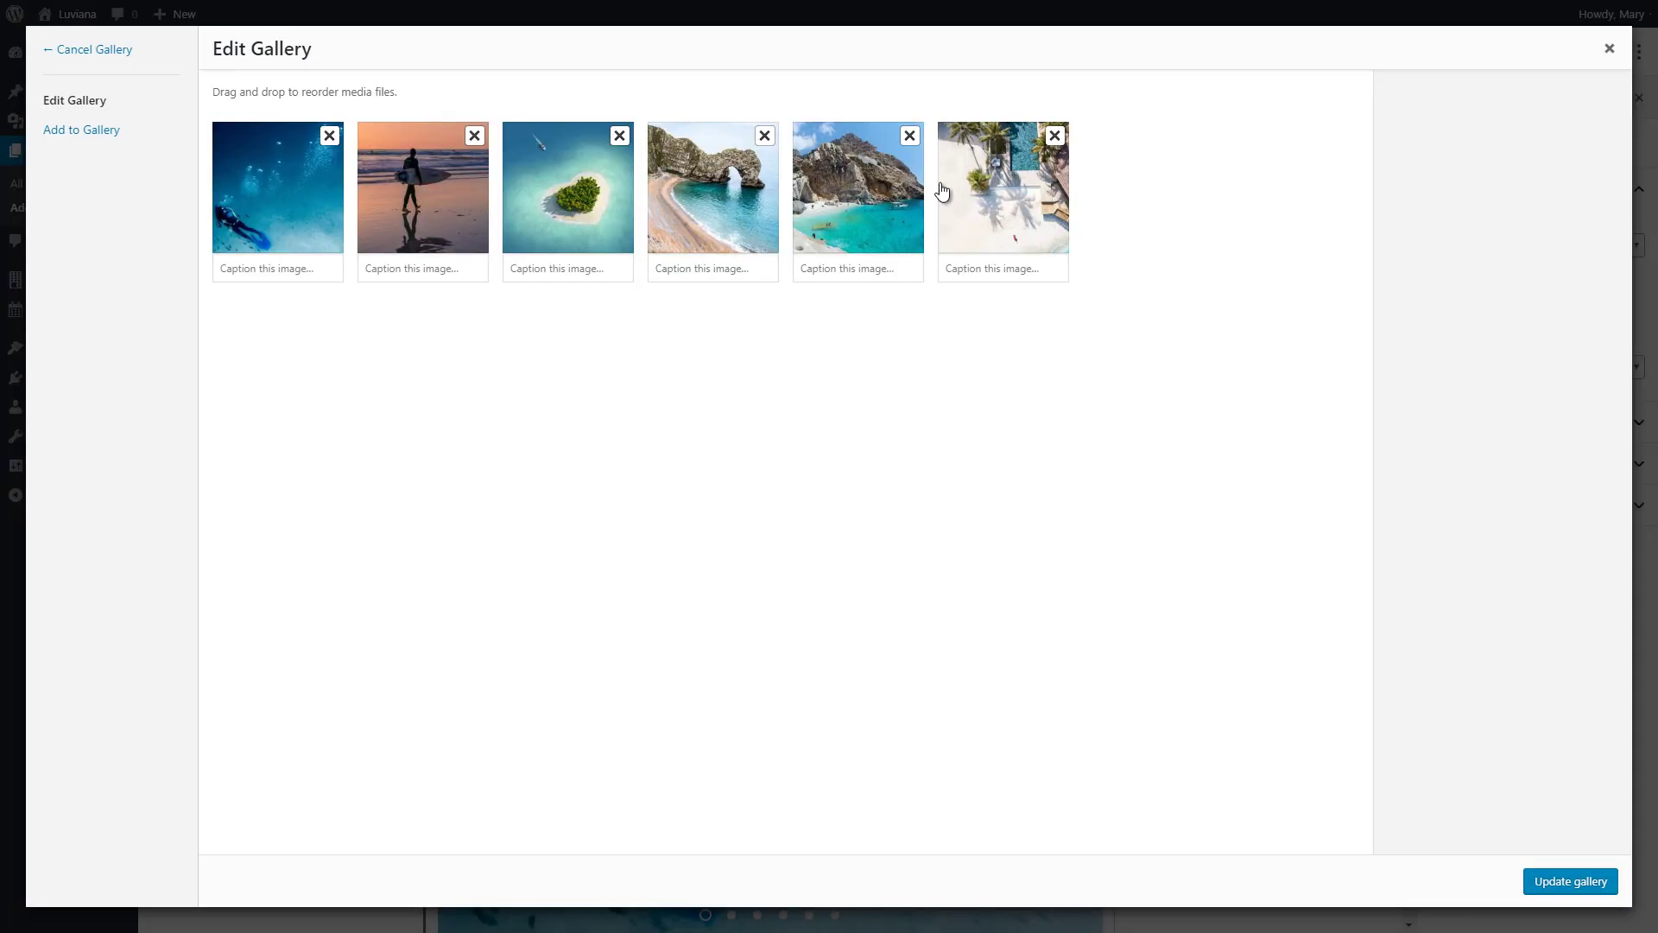
pyautogui.moveTo(951, 193); pyautogui.dragTo(419, 195)
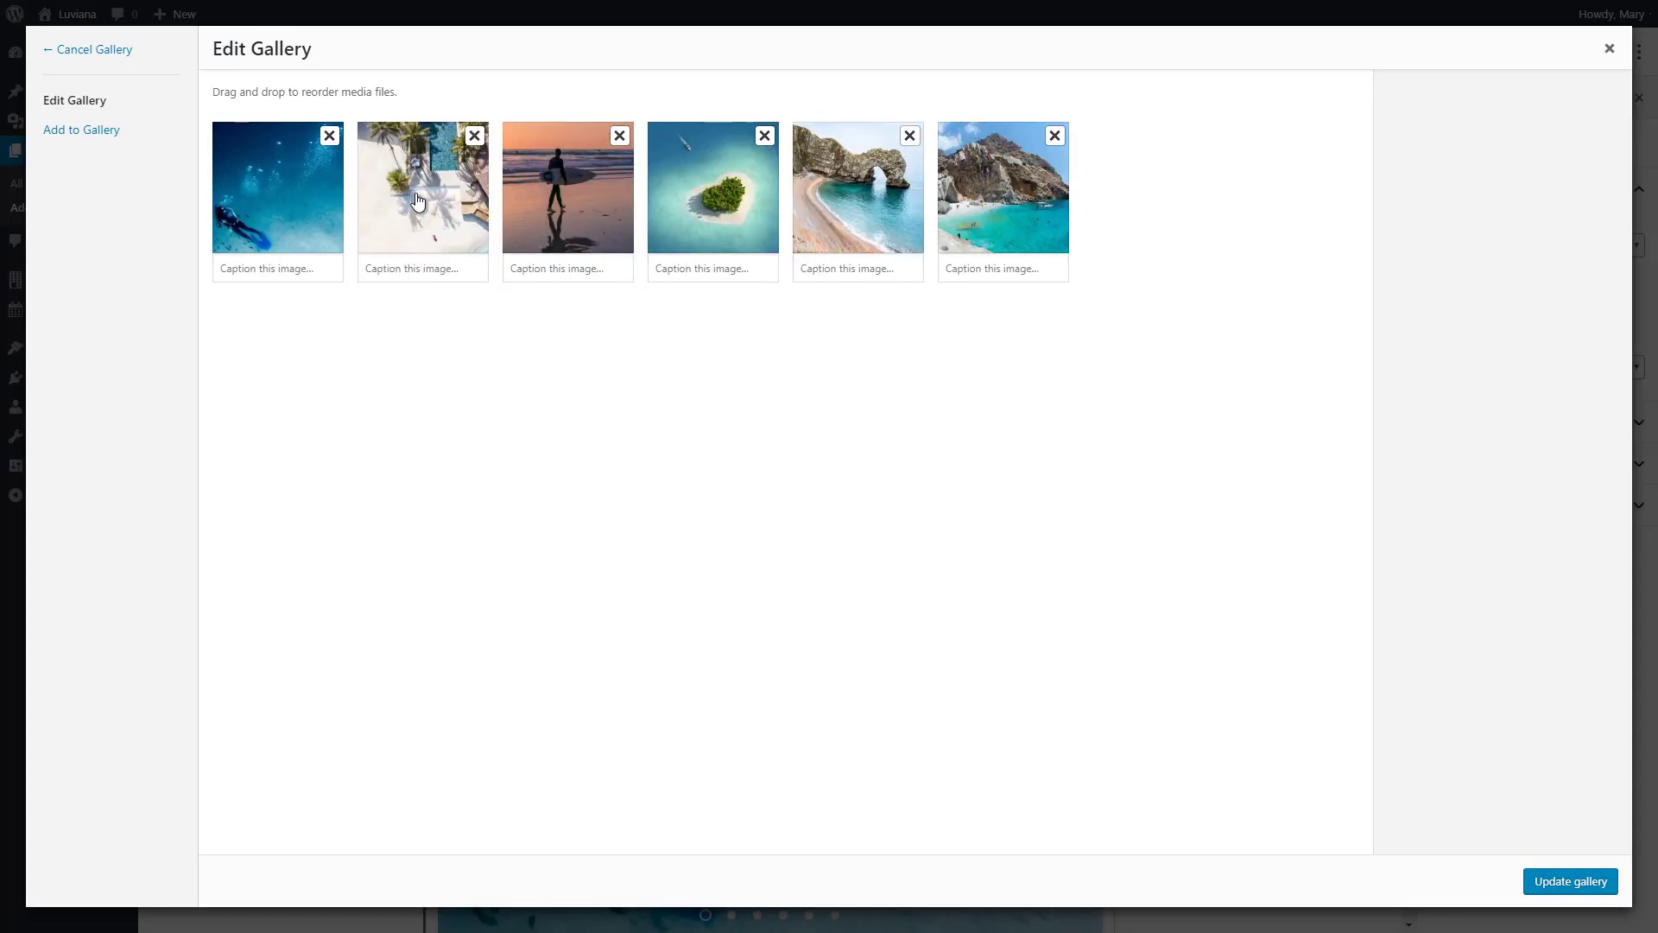
pyautogui.click(1554, 880)
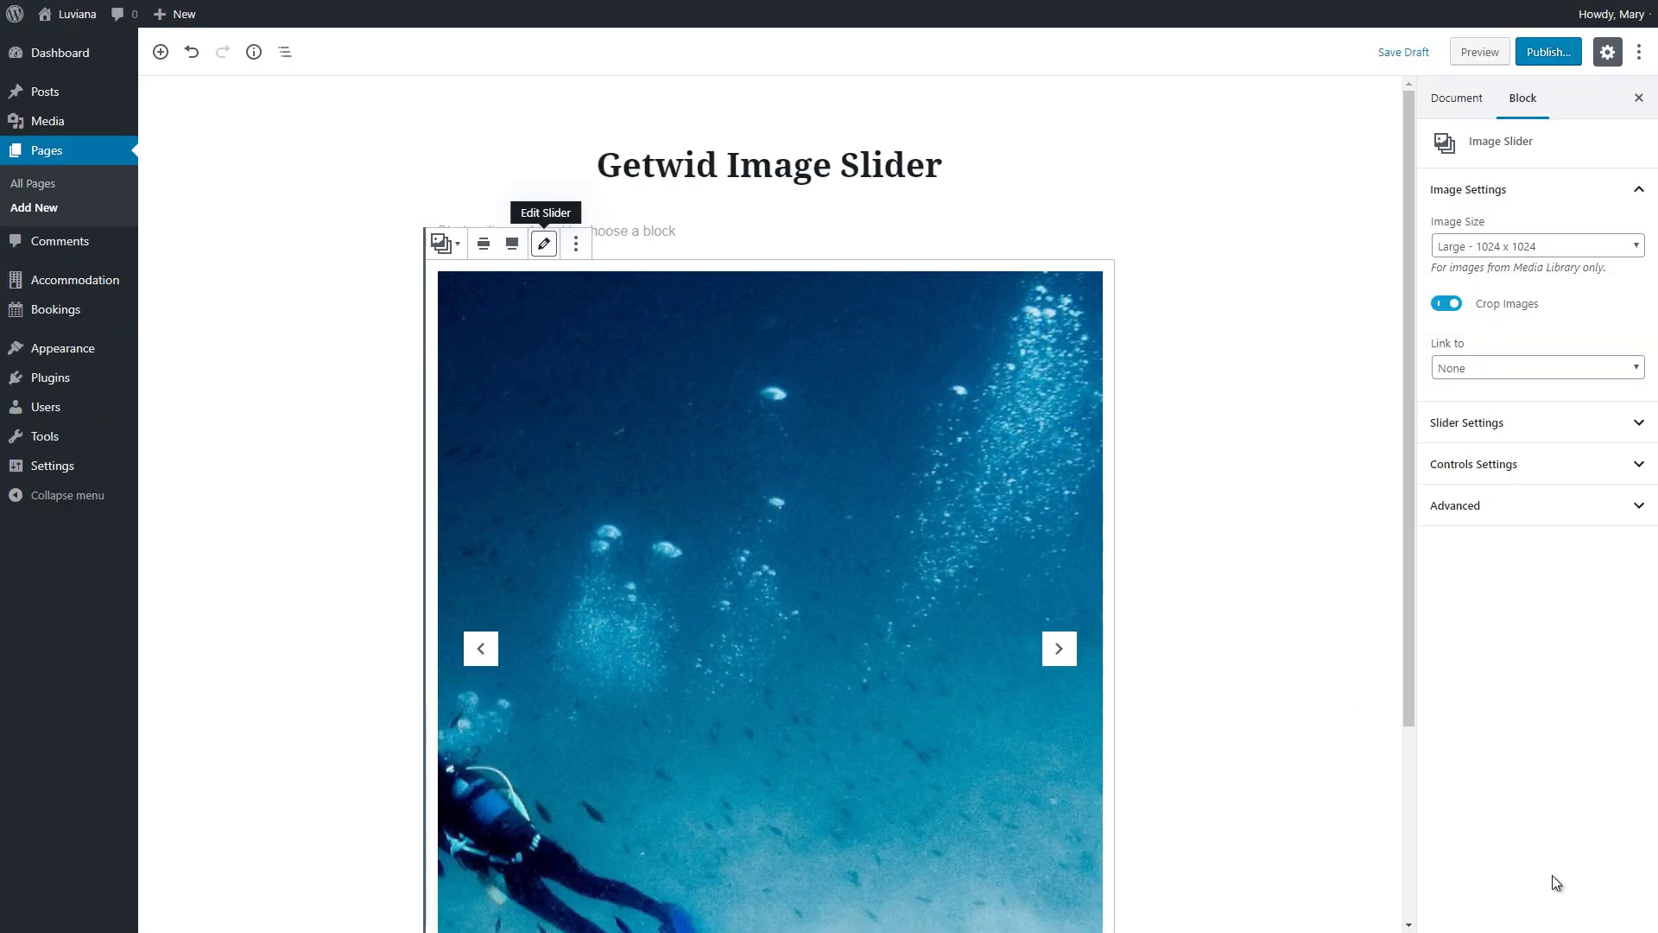
# Transform the block into a Media & Text Slider and back to an Image Slider.
pyautogui.click(444, 244)
pyautogui.click(472, 338)
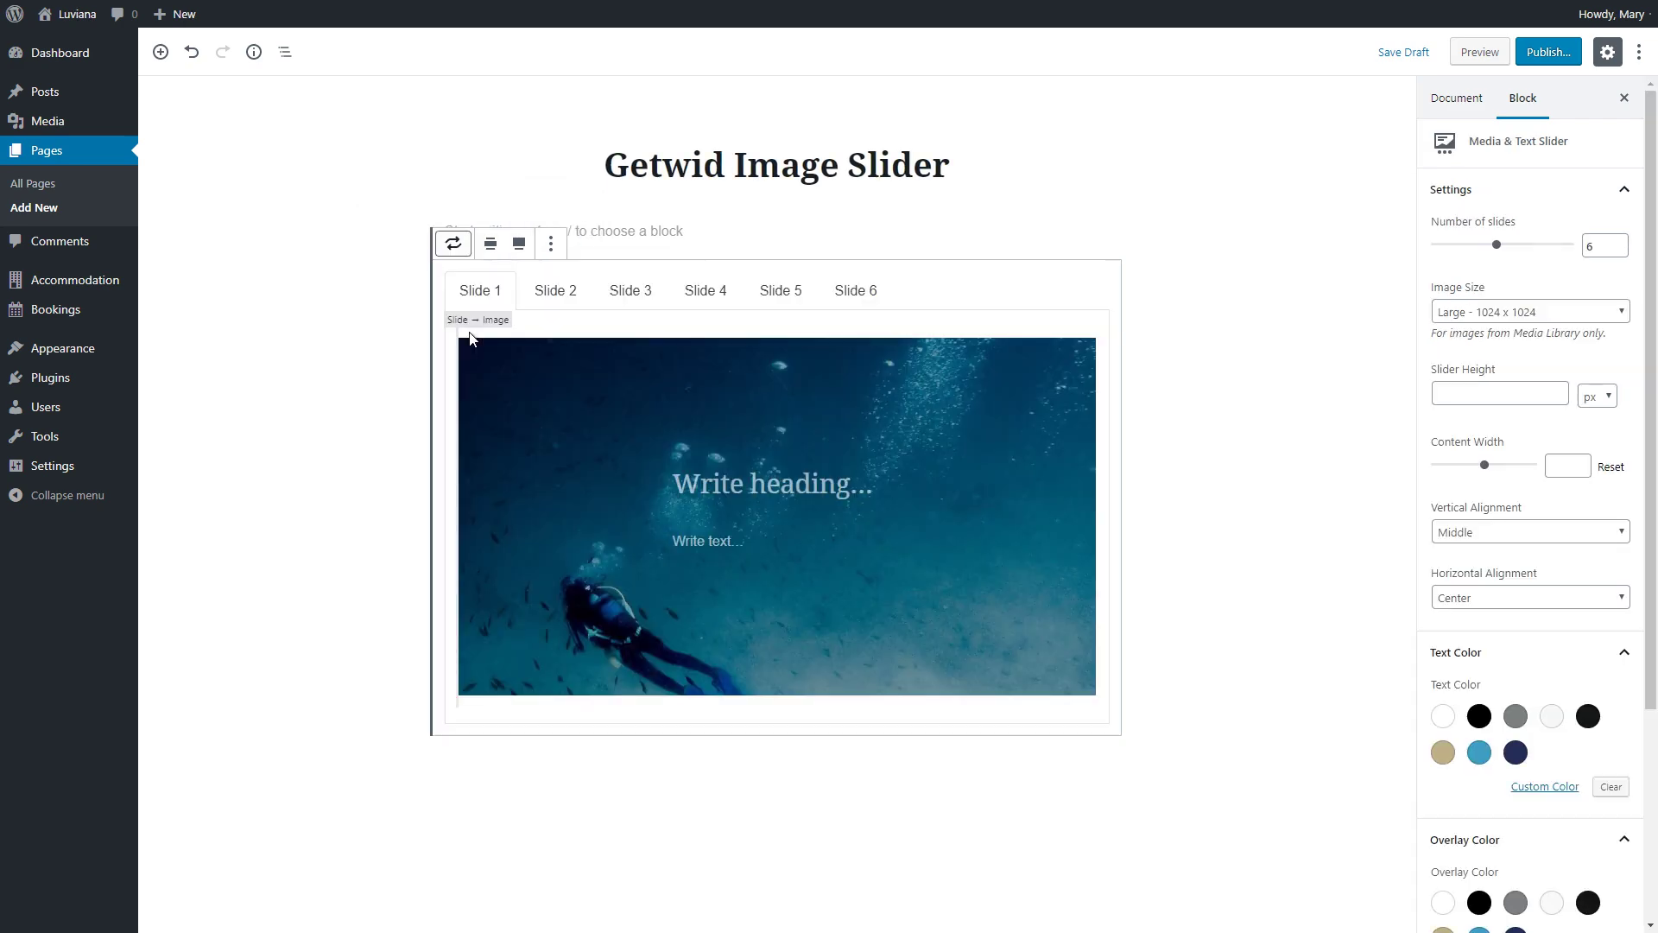
pyautogui.click(452, 245)
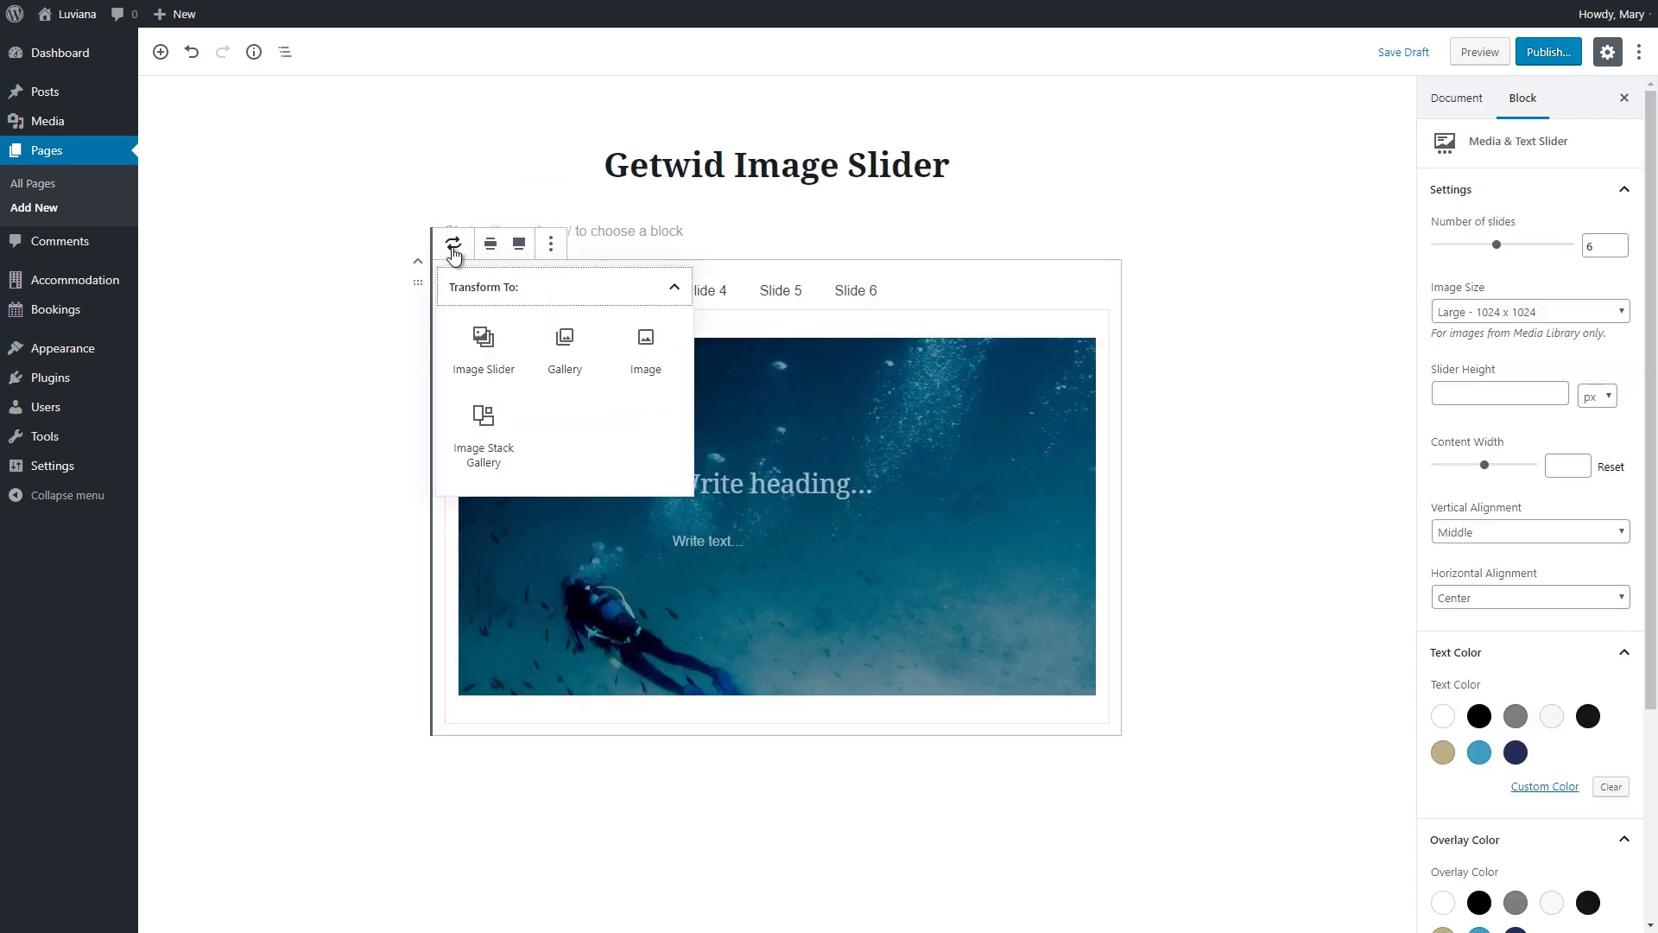
pyautogui.click(479, 343)
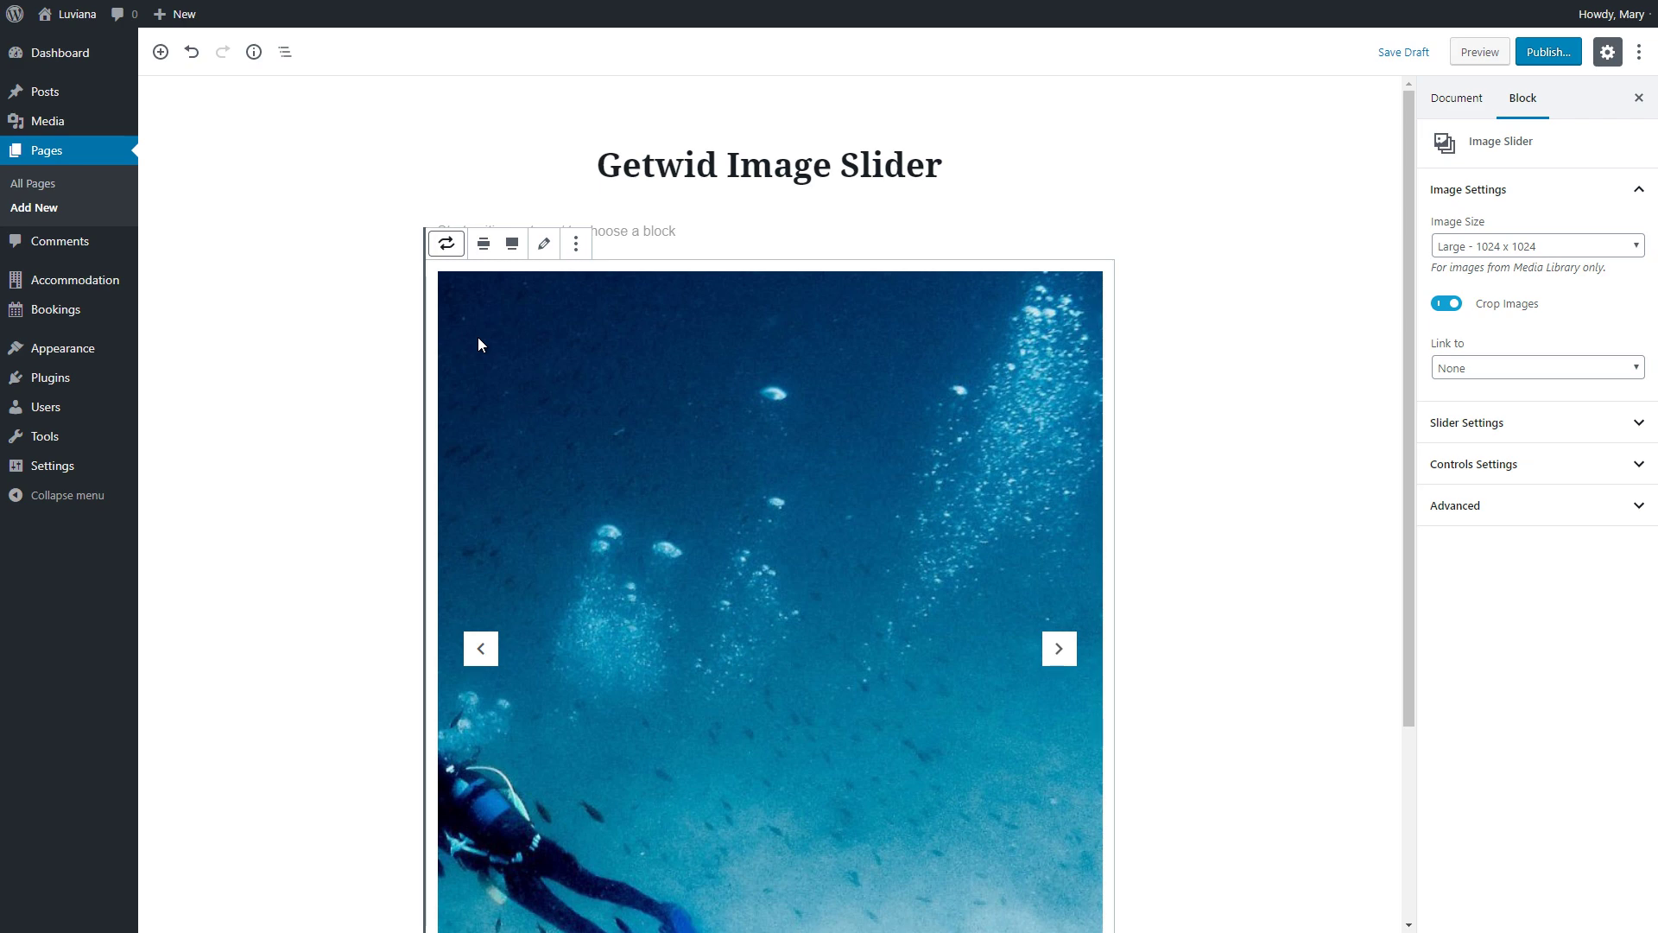
pyautogui.click(481, 256)
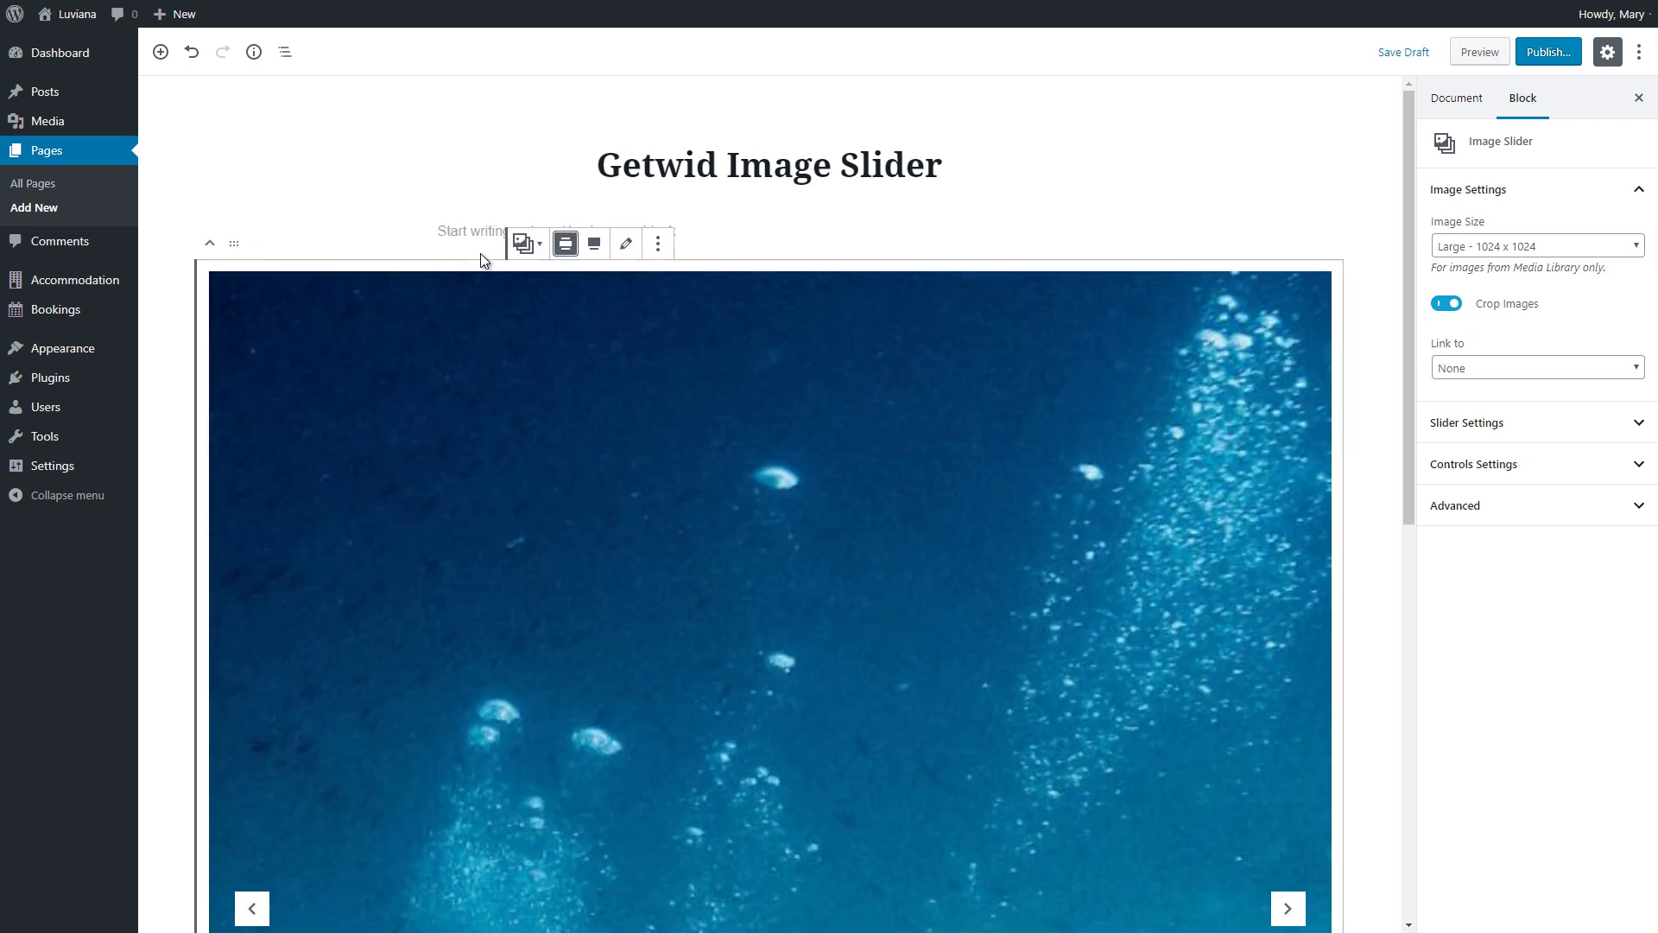
pyautogui.click(594, 248)
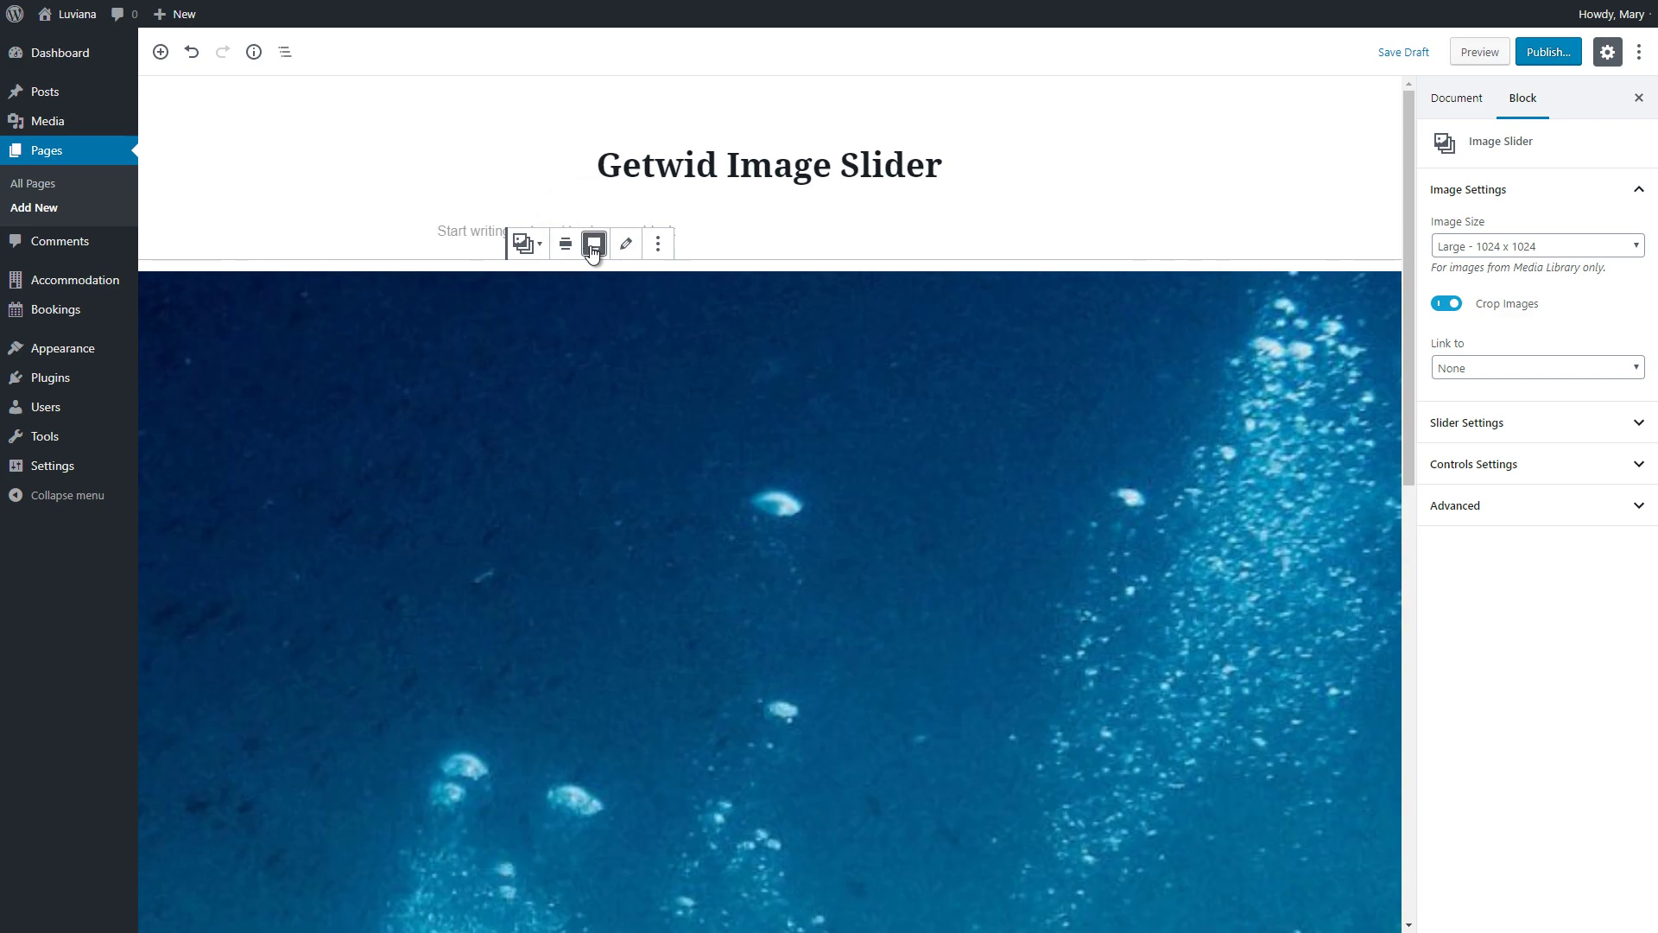
pyautogui.click(594, 248)
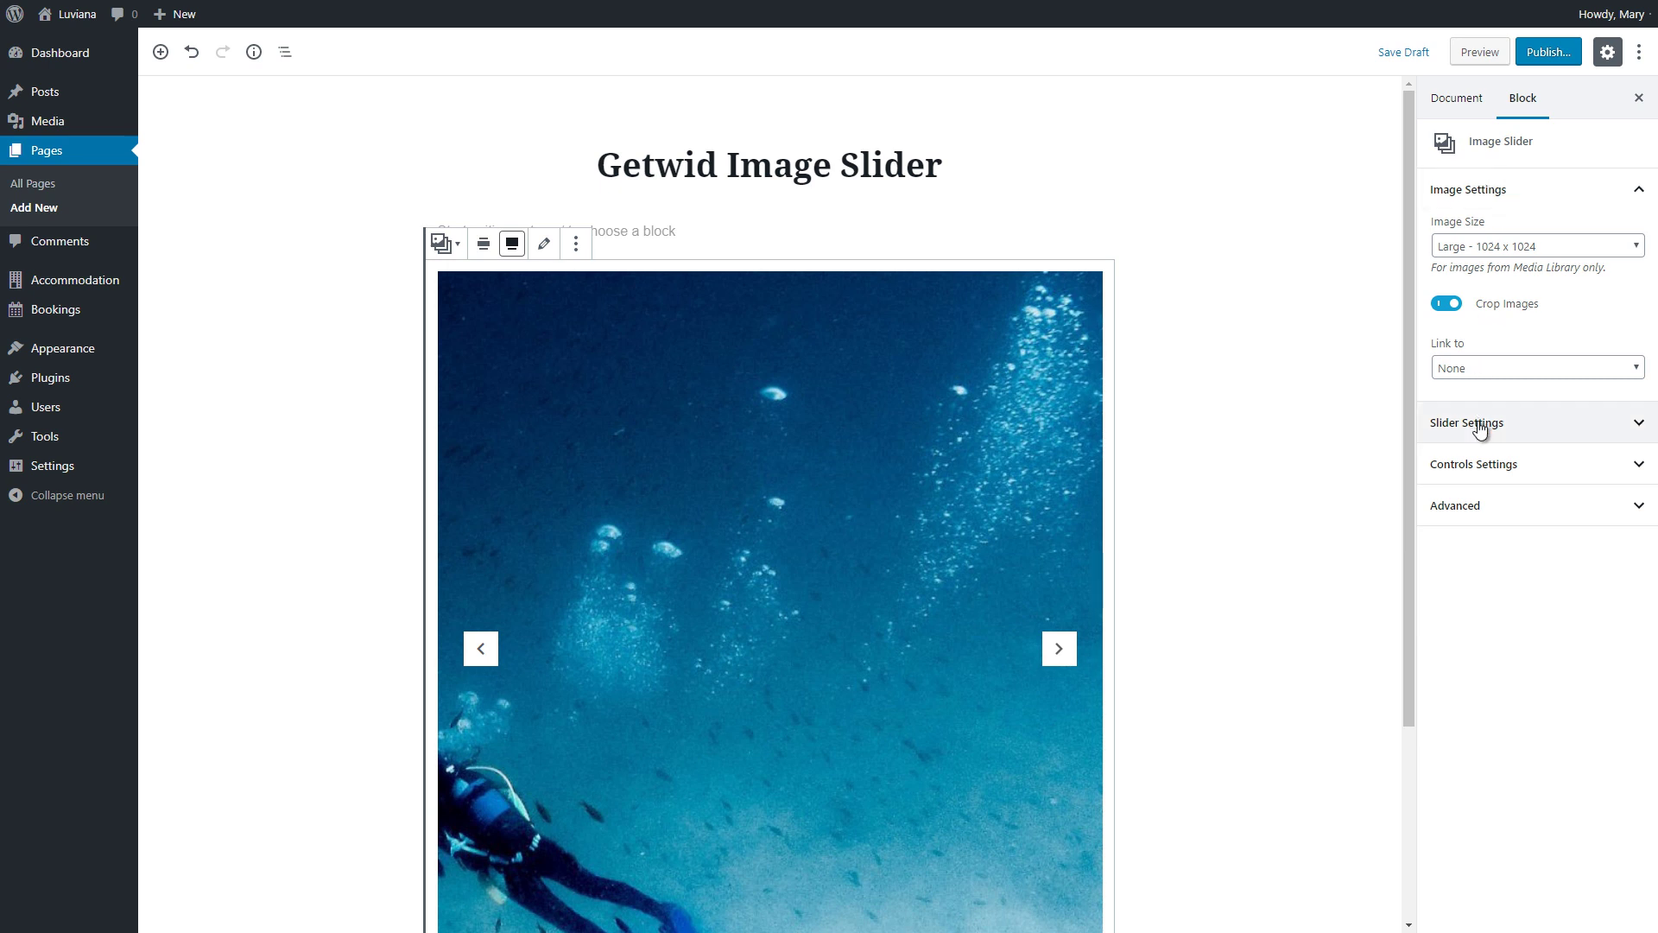
# Check the advanced options and keep Image Size at Large - 1024 x 1024.
pyautogui.click(1482, 503)
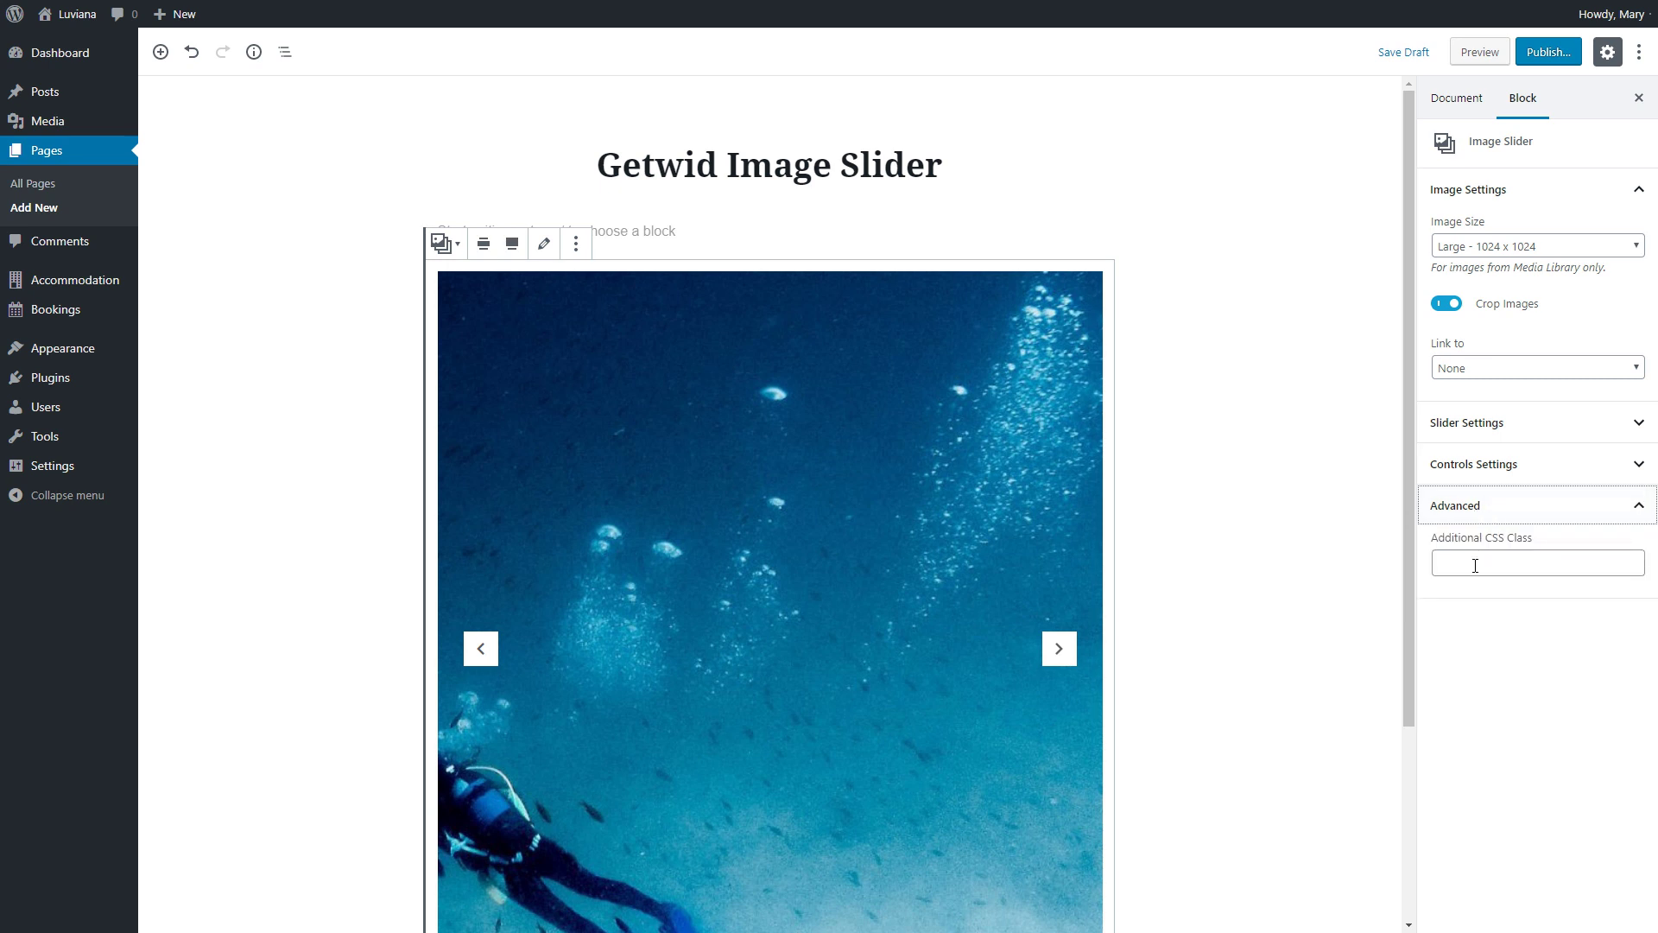
pyautogui.click(1482, 507)
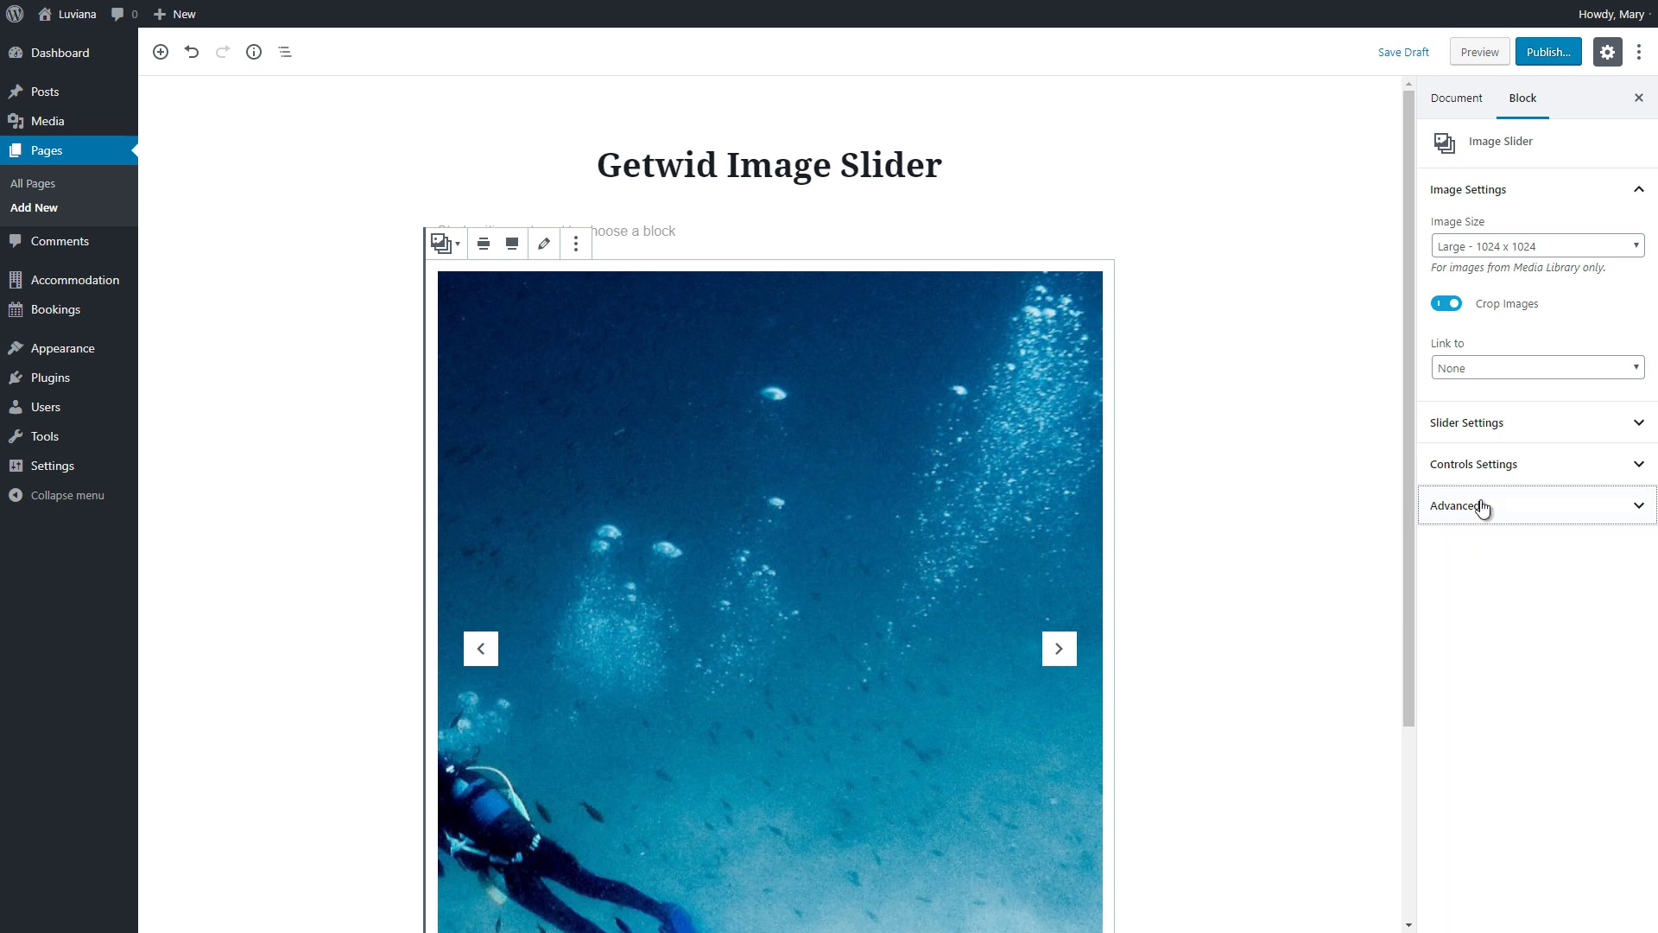
pyautogui.click(1477, 248)
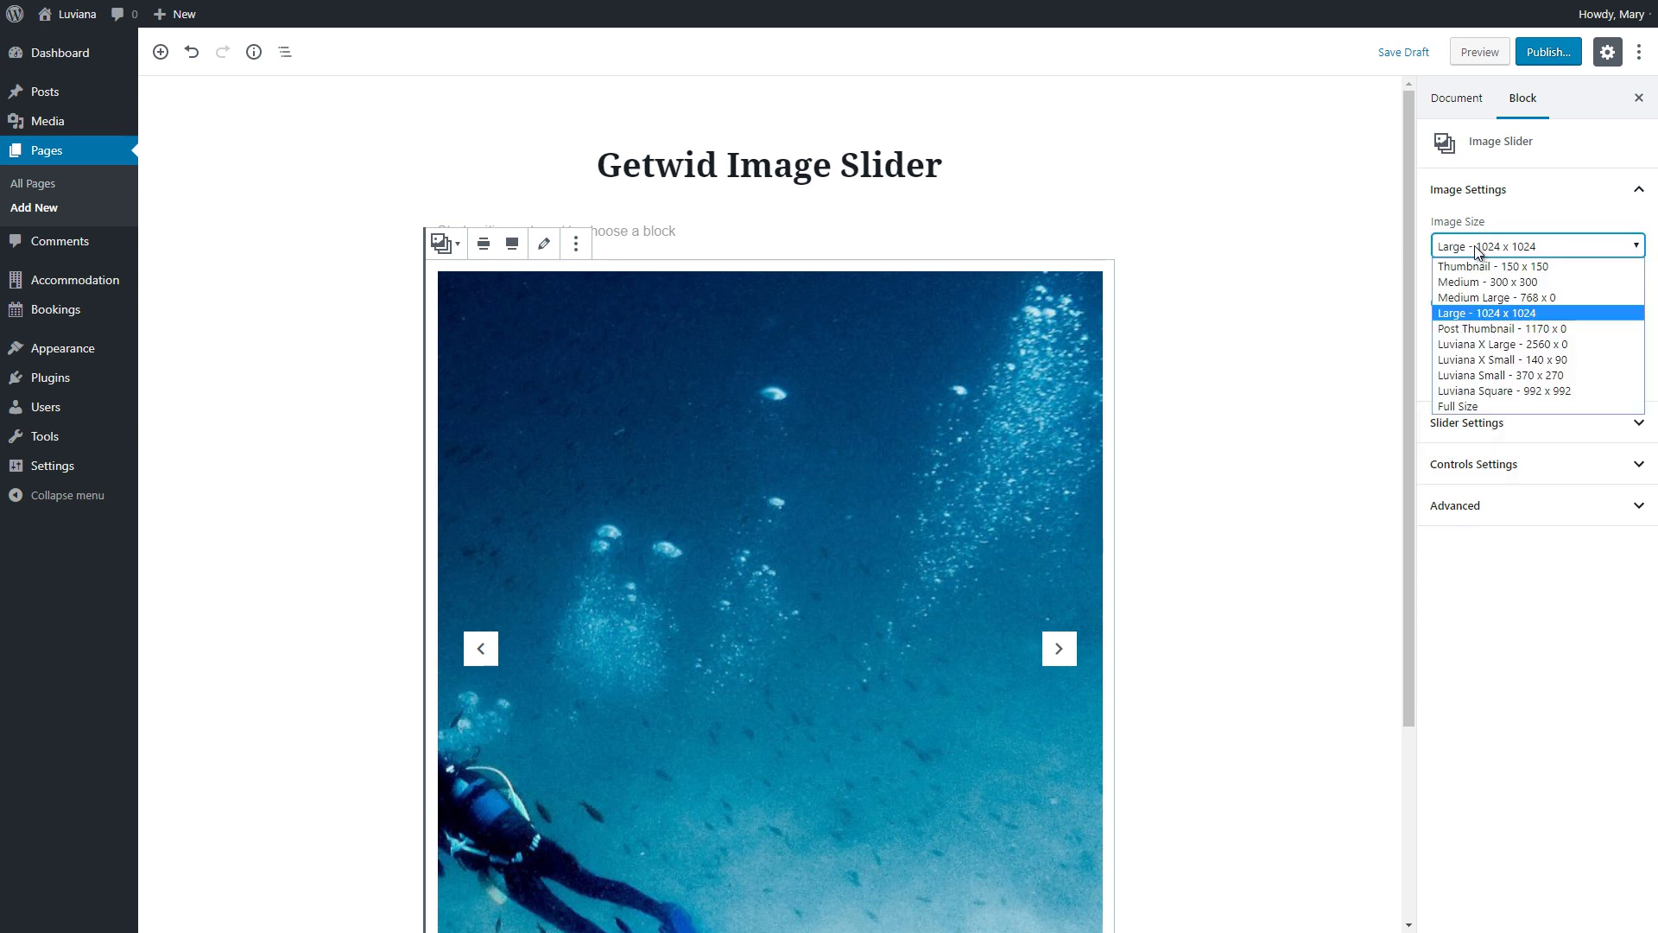
pyautogui.click(1477, 249)
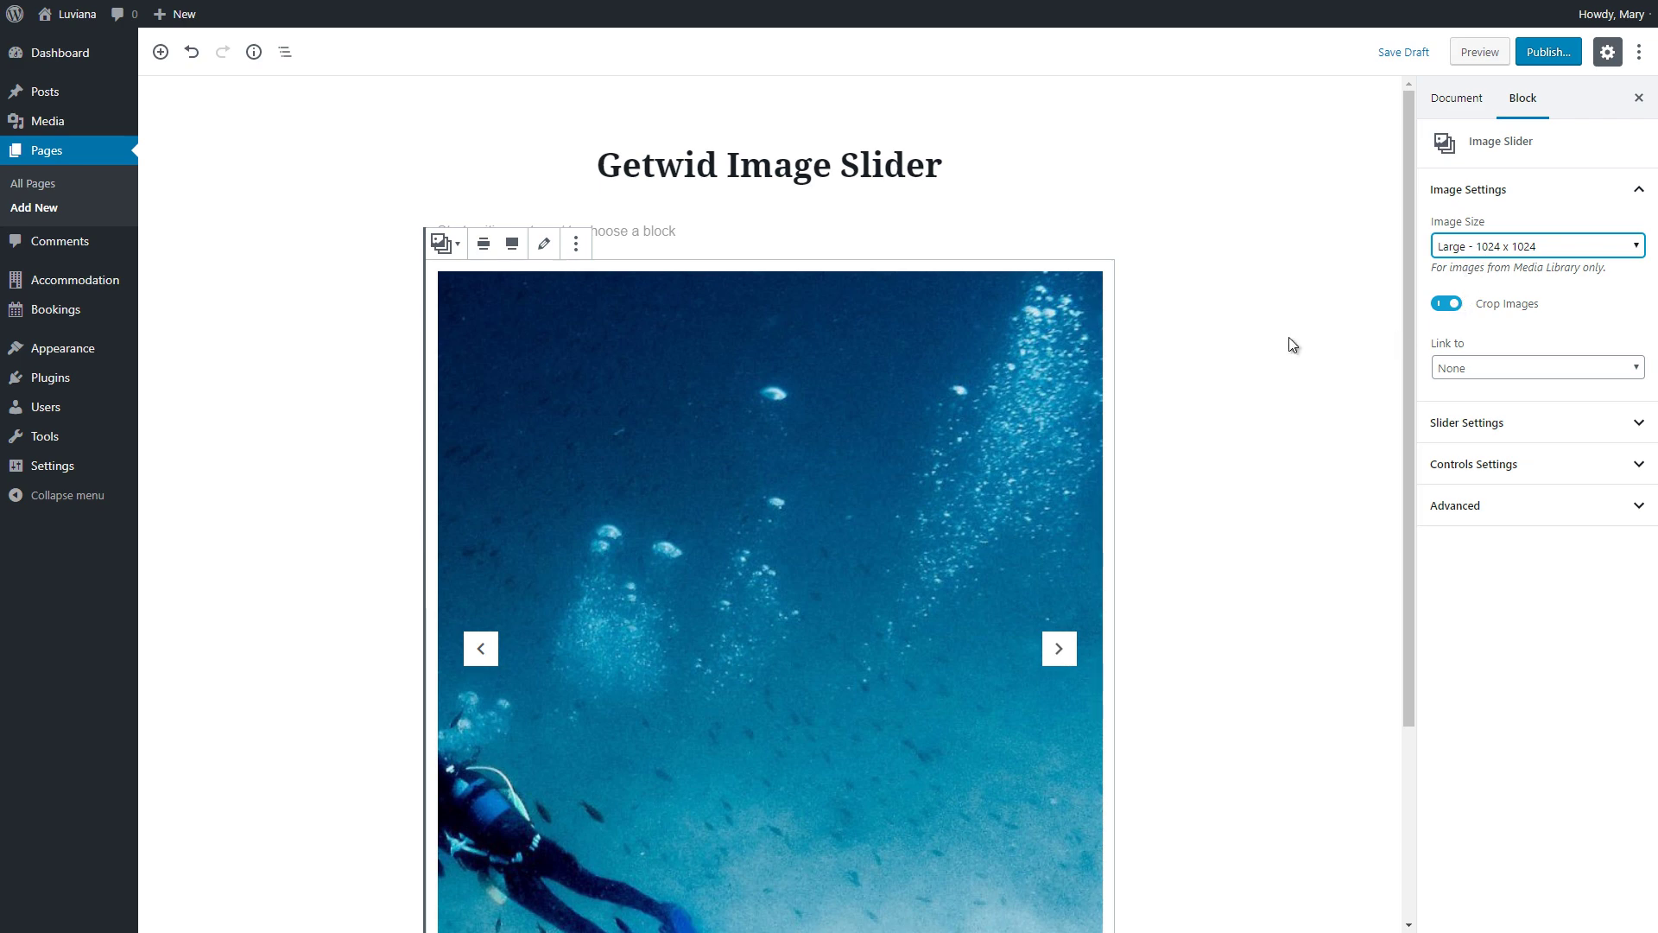
# Turn off Crop Images, previewing the slides before and after.
pyautogui.scroll(-2, 1272, 340)
pyautogui.click(1055, 481)
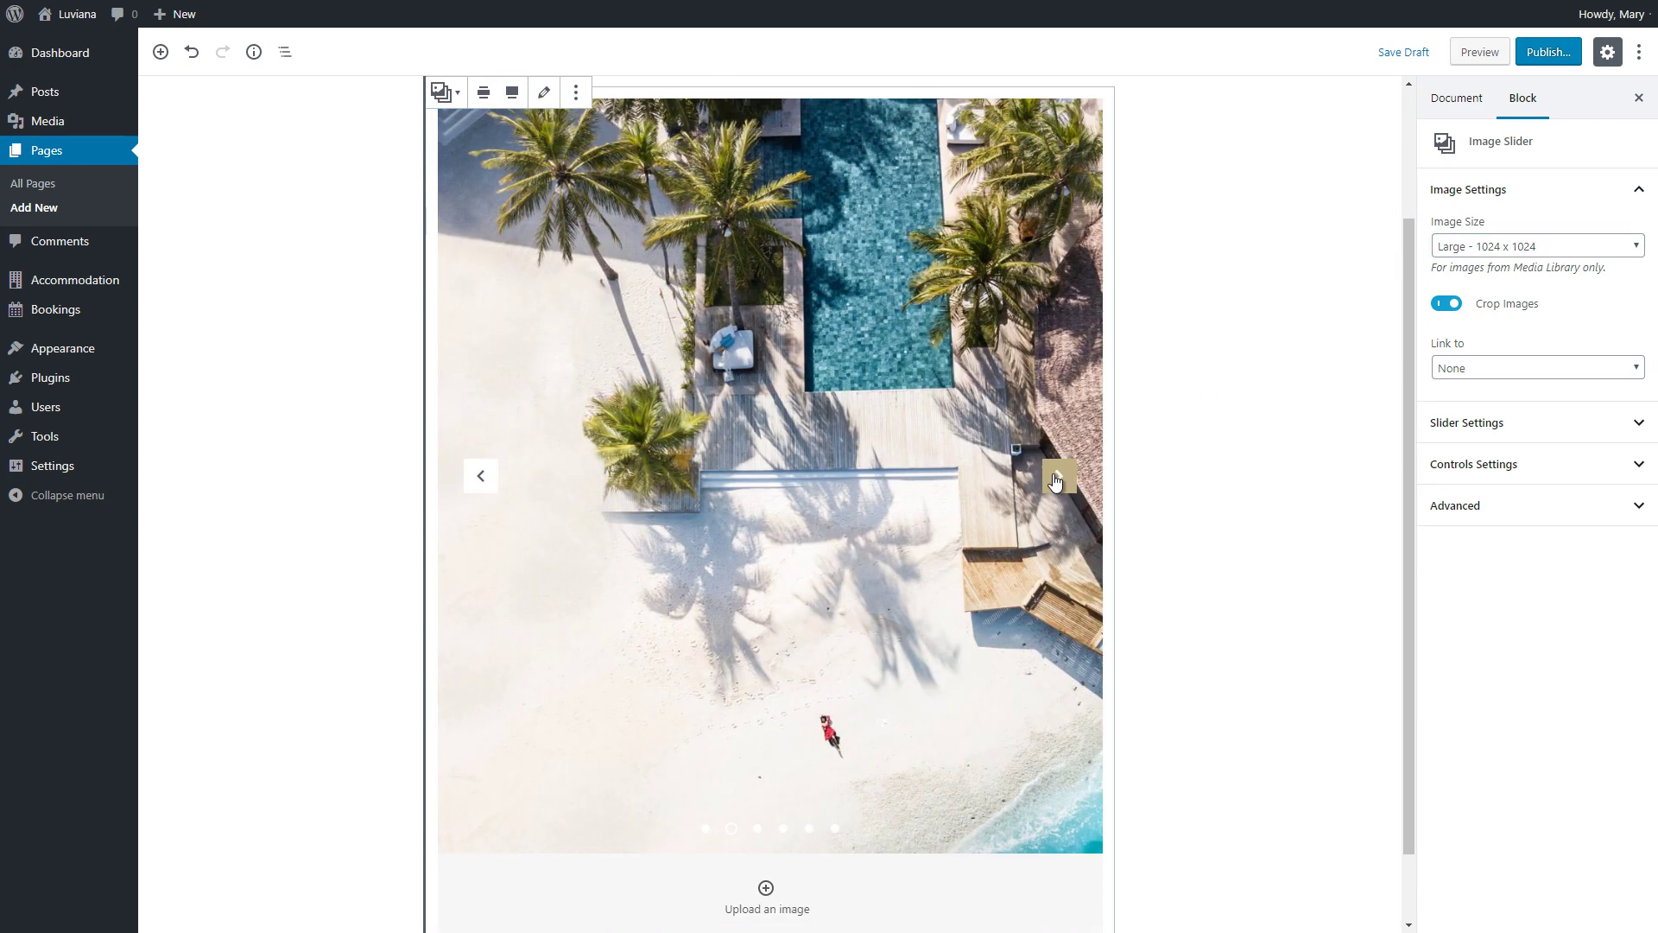
pyautogui.click(481, 475)
pyautogui.click(1446, 304)
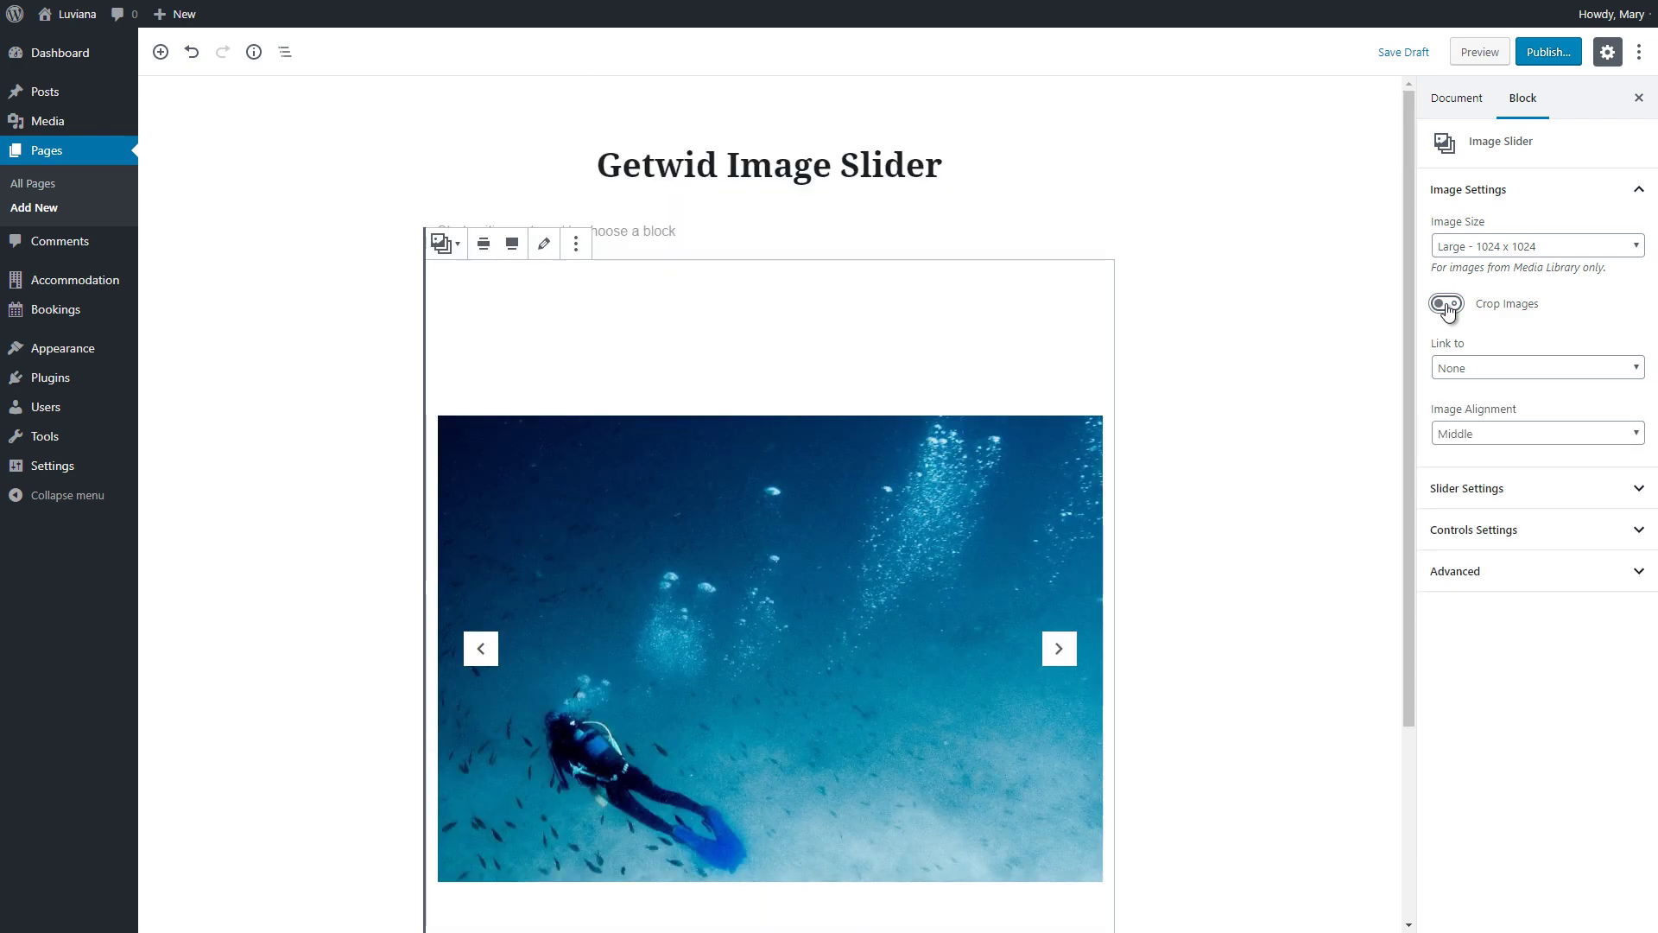
pyautogui.scroll(-1, 1123, 527)
pyautogui.click(1055, 568)
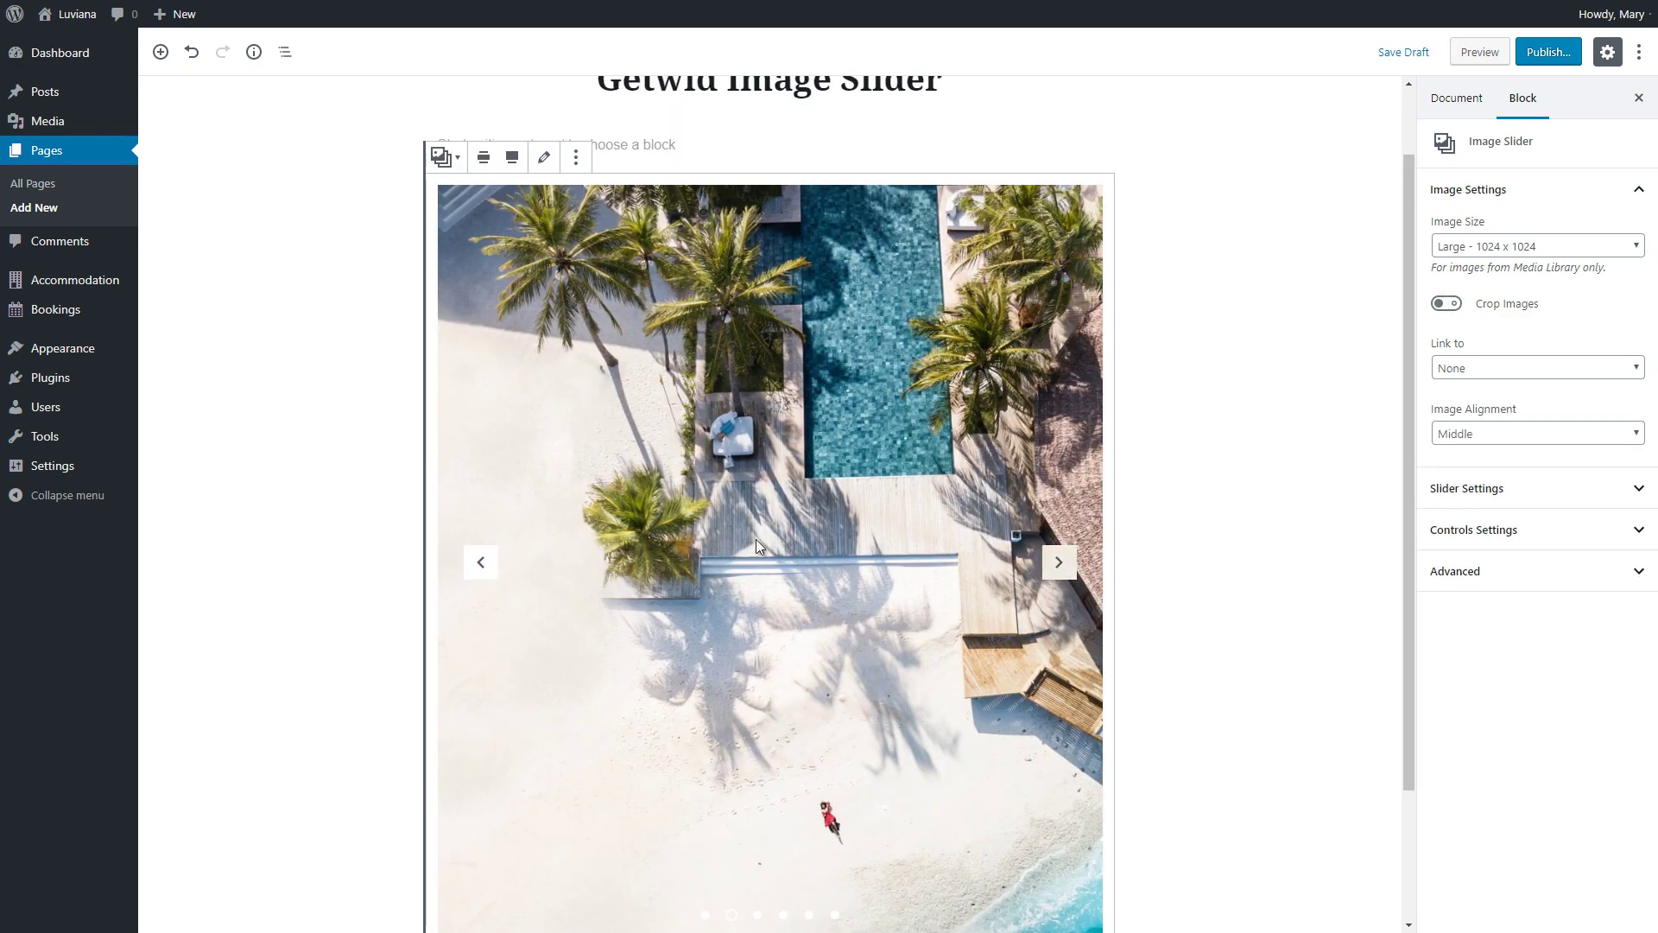
pyautogui.click(489, 566)
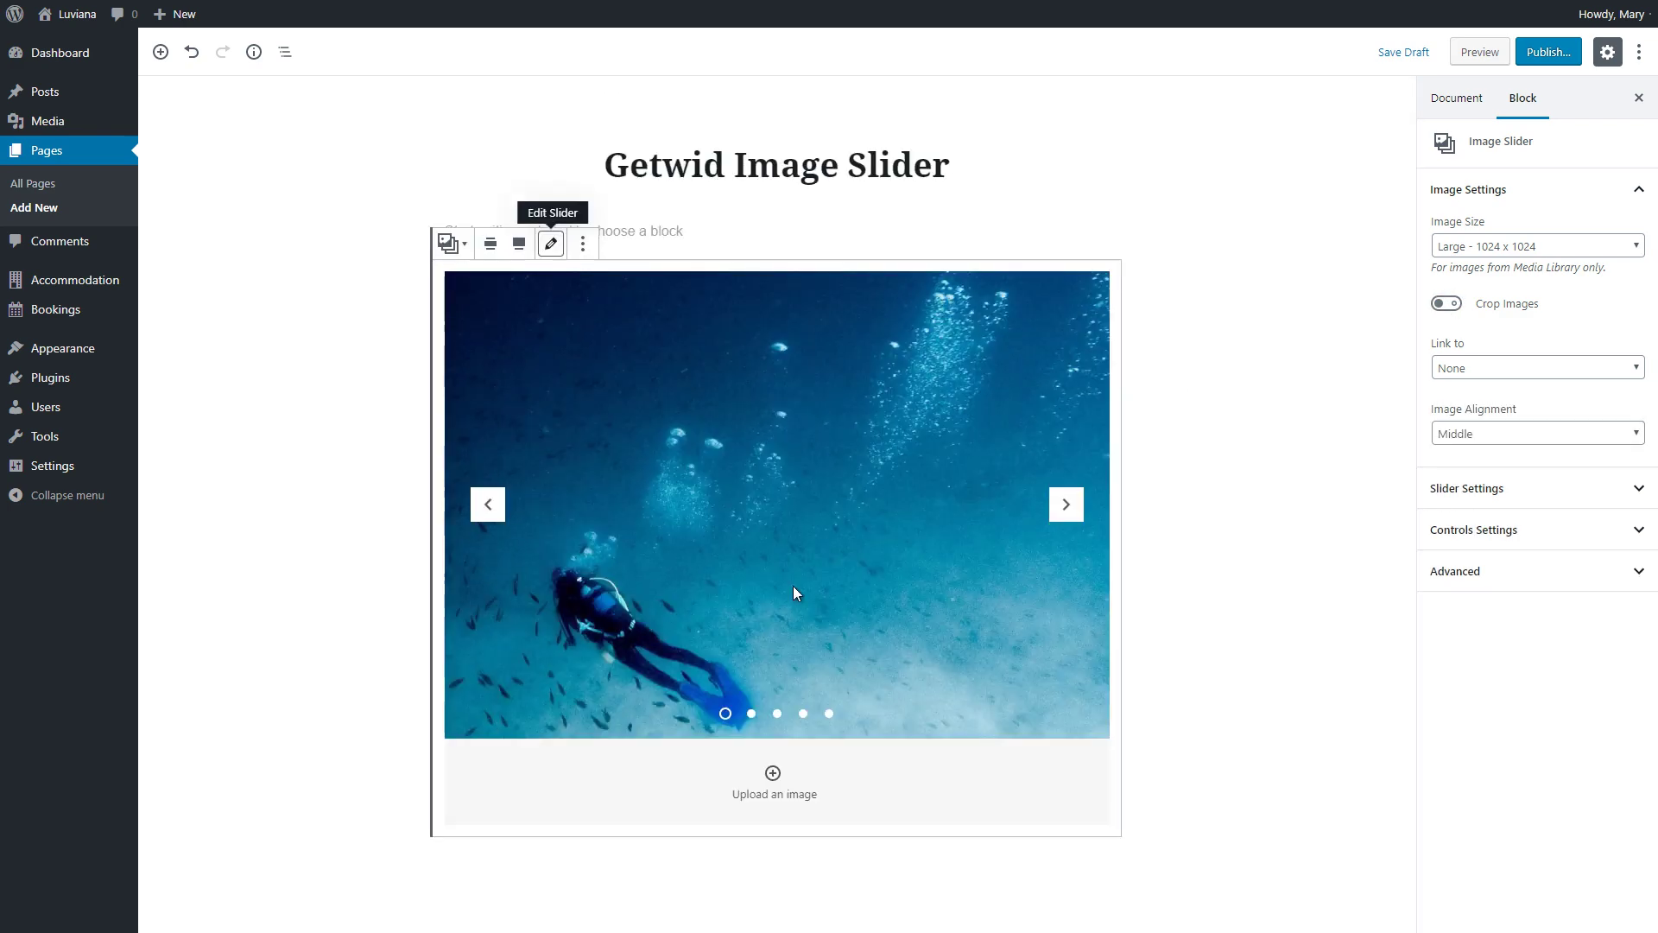
# Keep Link to at None and Image Alignment at Middle.
pyautogui.click(1505, 368)
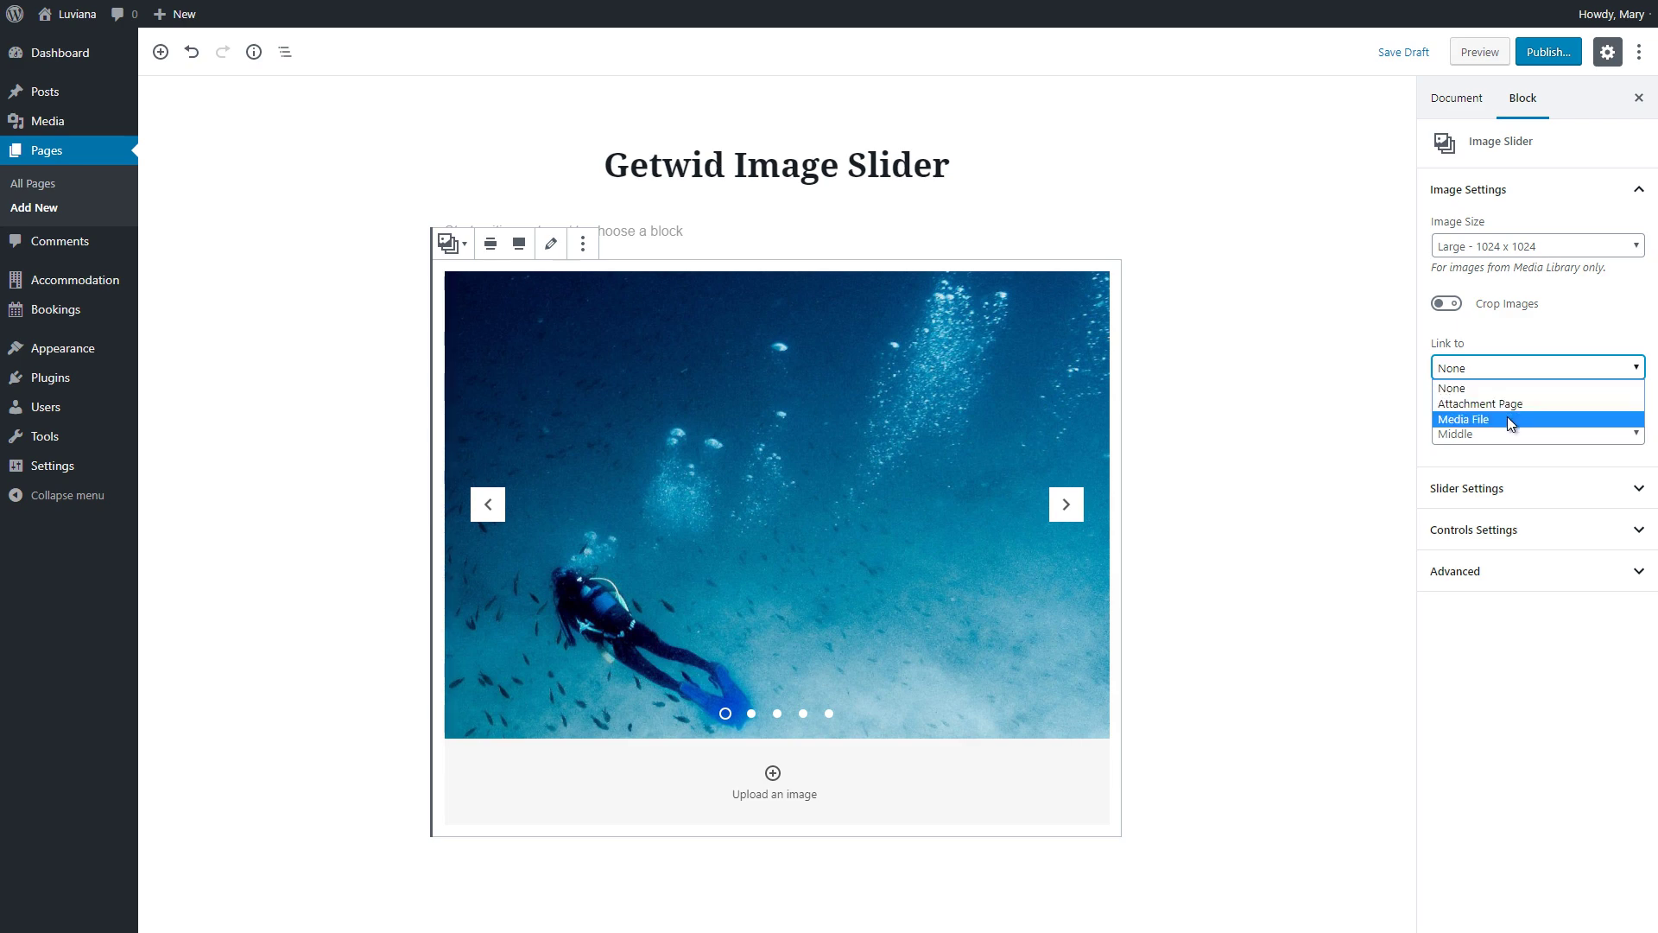
pyautogui.click(1506, 372)
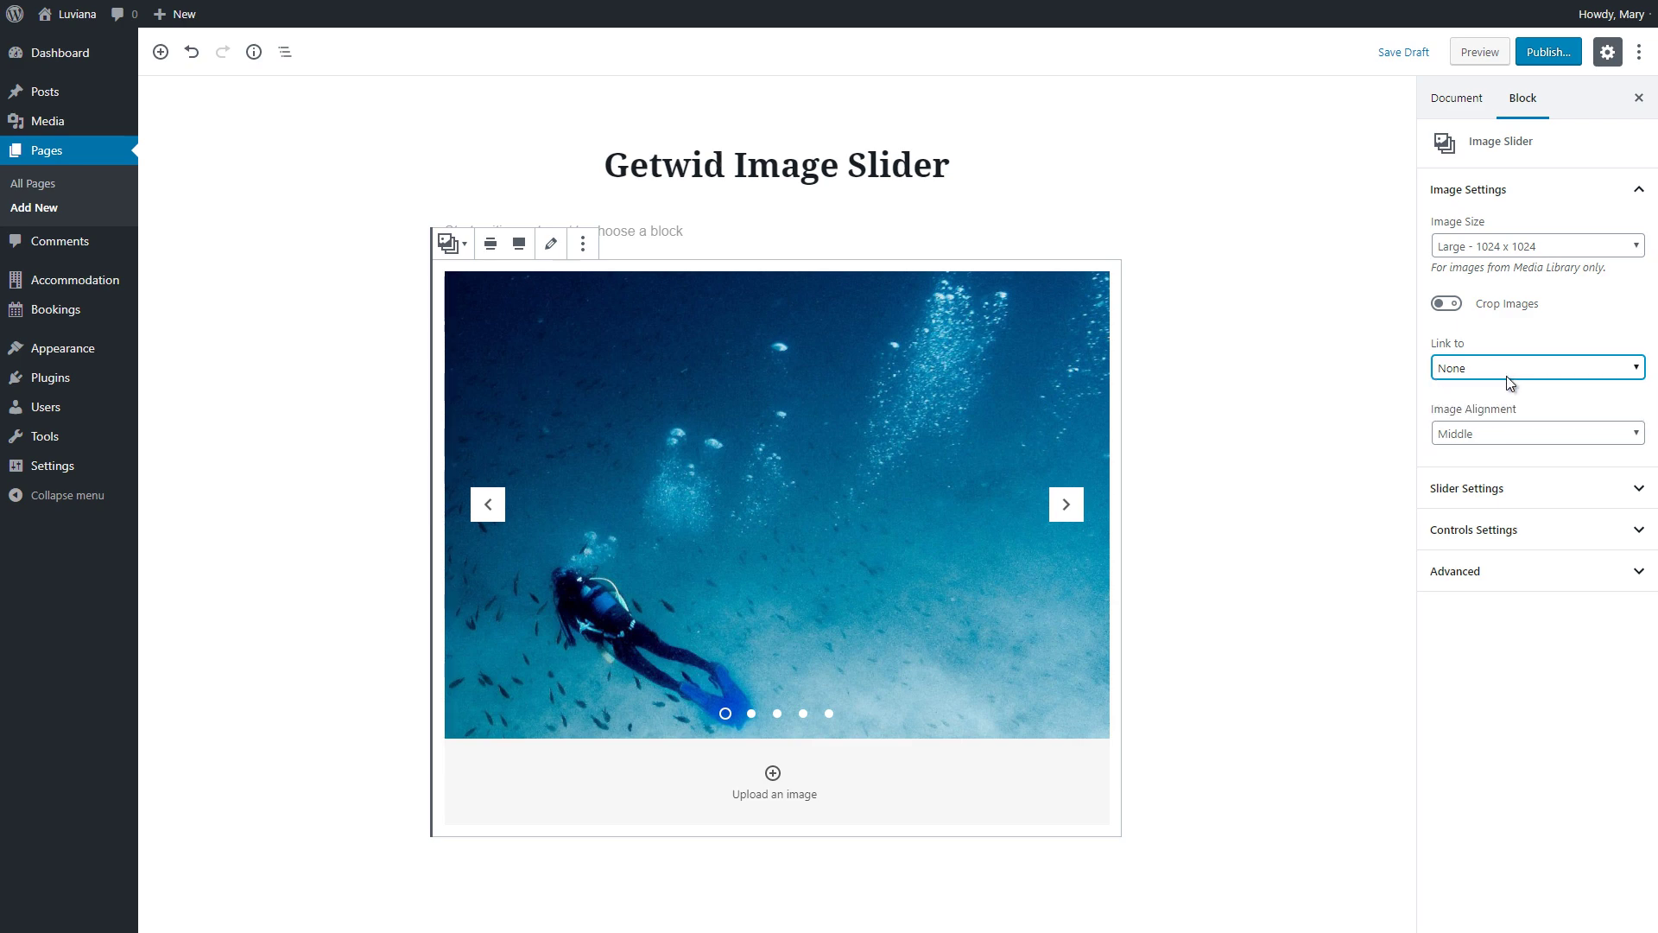
pyautogui.click(1513, 435)
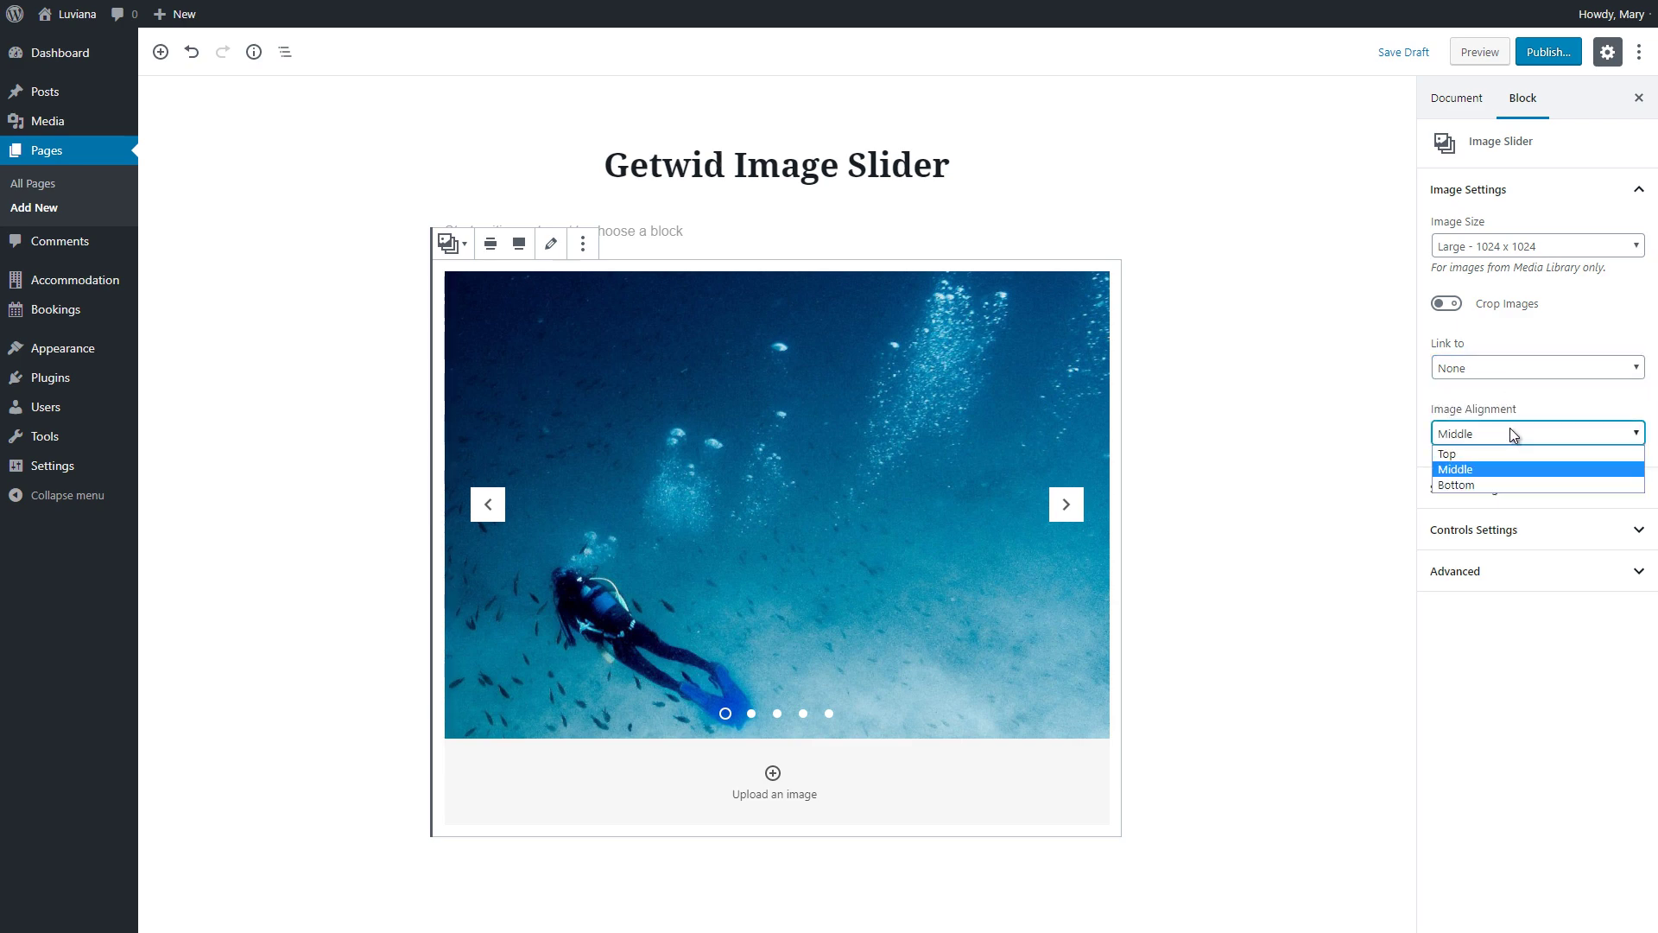
pyautogui.click(1511, 432)
# Set Slides on Desktop to 2, Laptop 3, Mobile 2, and Slides to Scroll 2.
pyautogui.click(1497, 488)
pyautogui.scroll(-2, 1497, 488)
pyautogui.click(1620, 368)
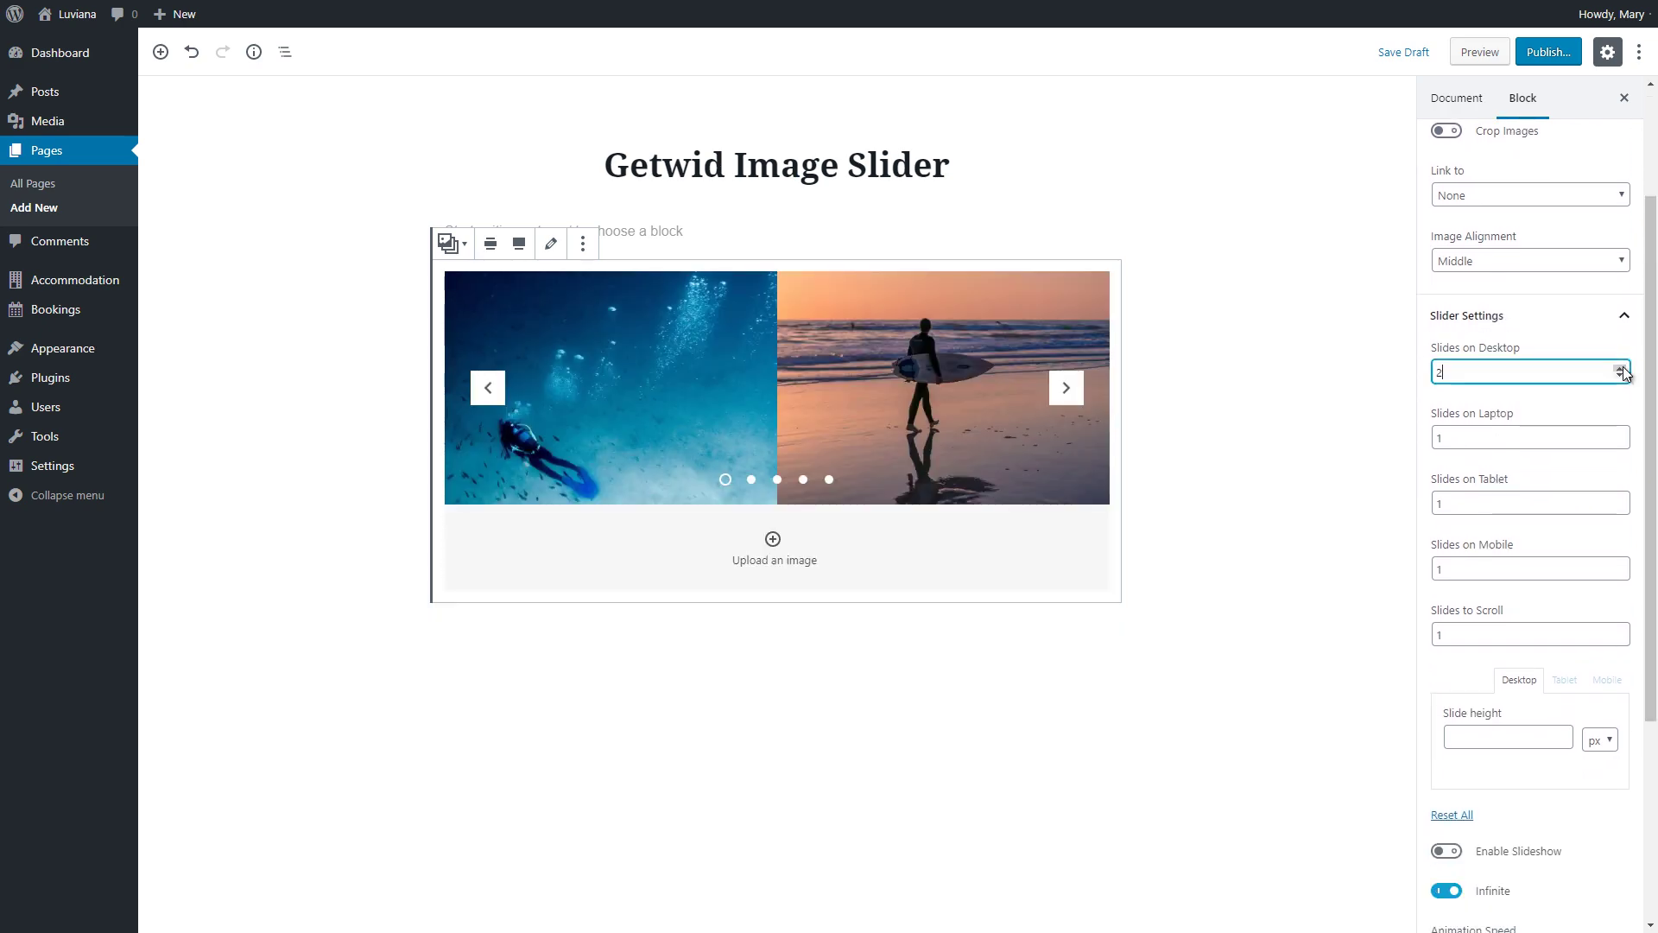
pyautogui.doubleClick(1621, 435)
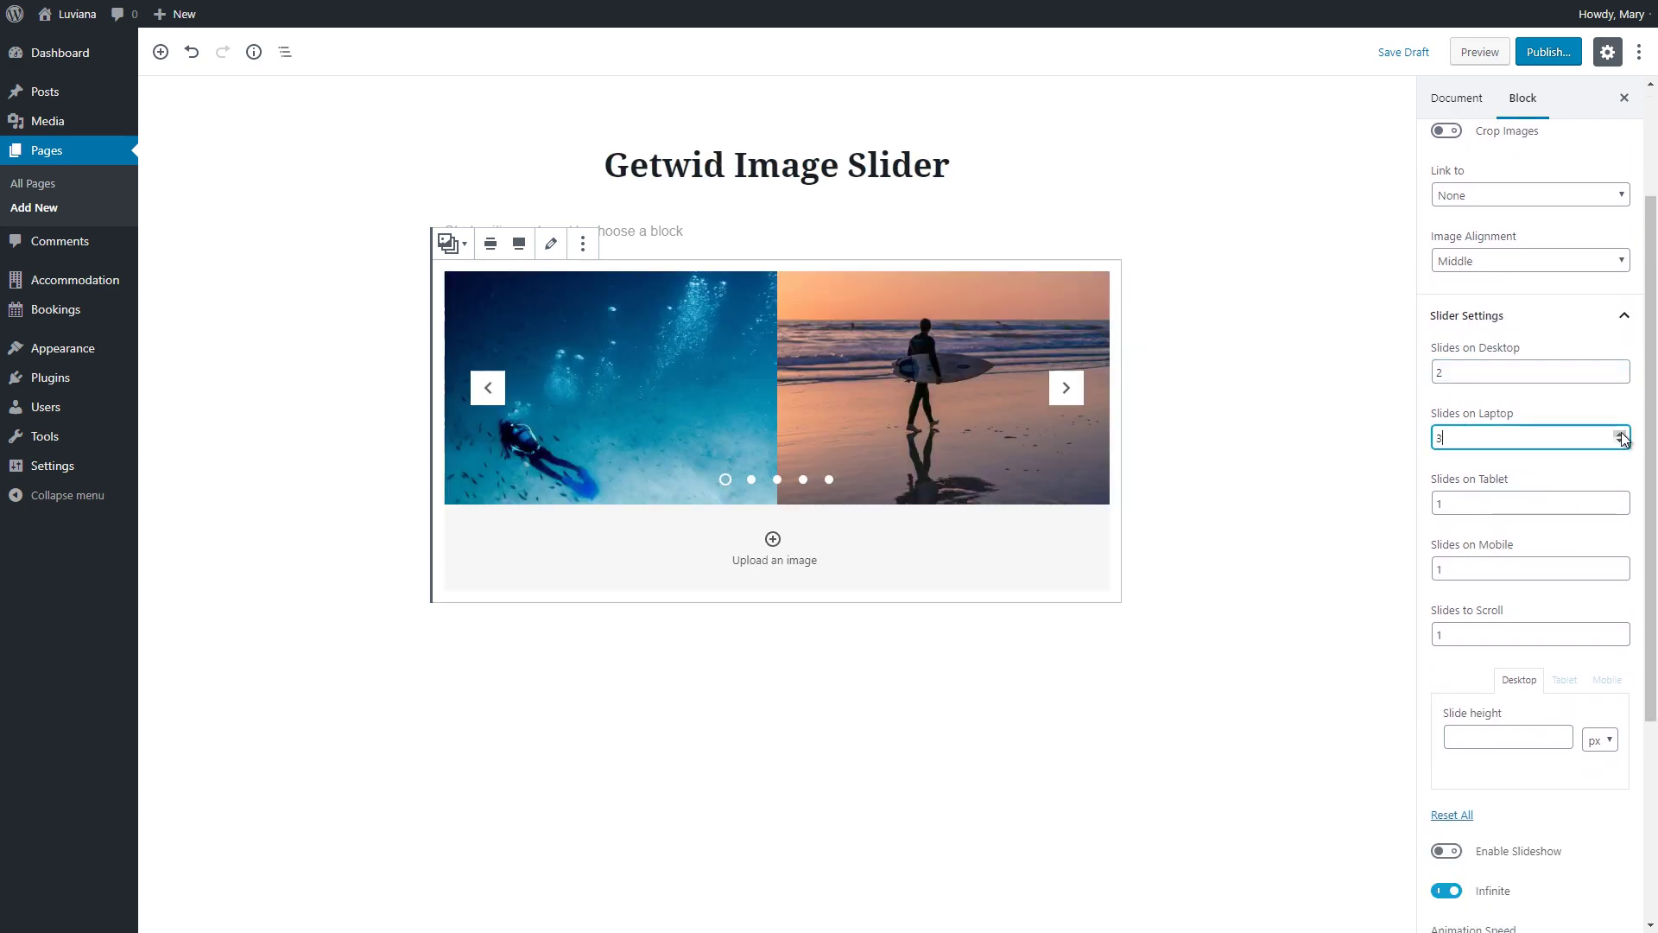
pyautogui.click(1621, 566)
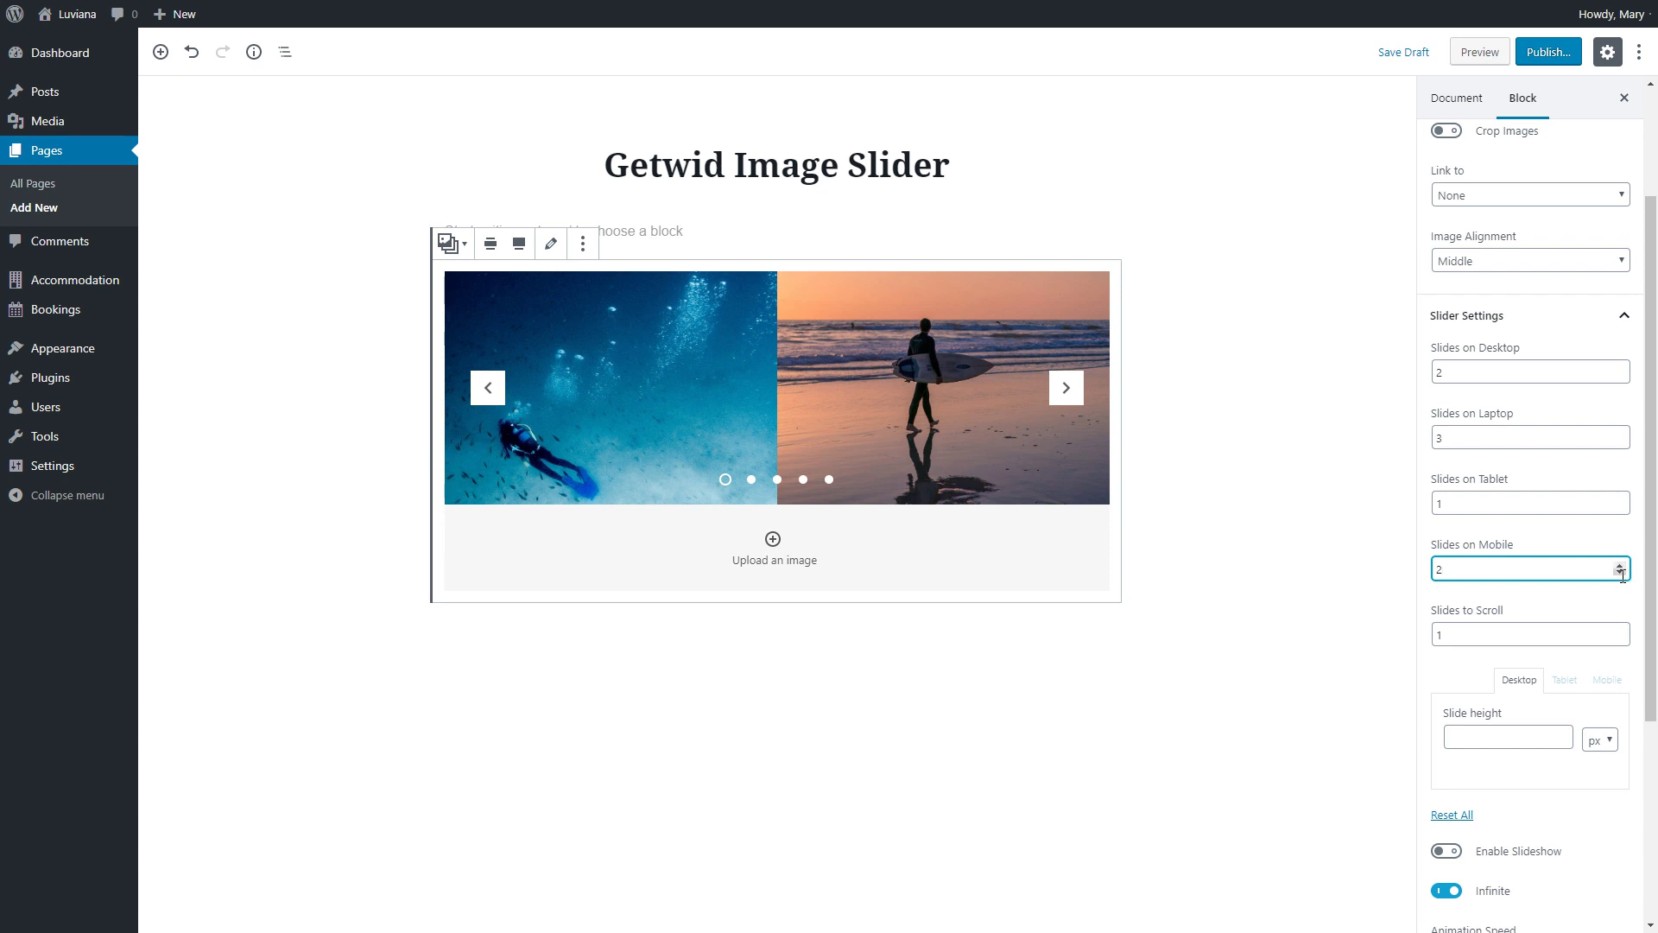
pyautogui.click(1621, 631)
# Advance the slider preview three times and select the Slide height field.
pyautogui.click(1066, 388)
pyautogui.click(1066, 388)
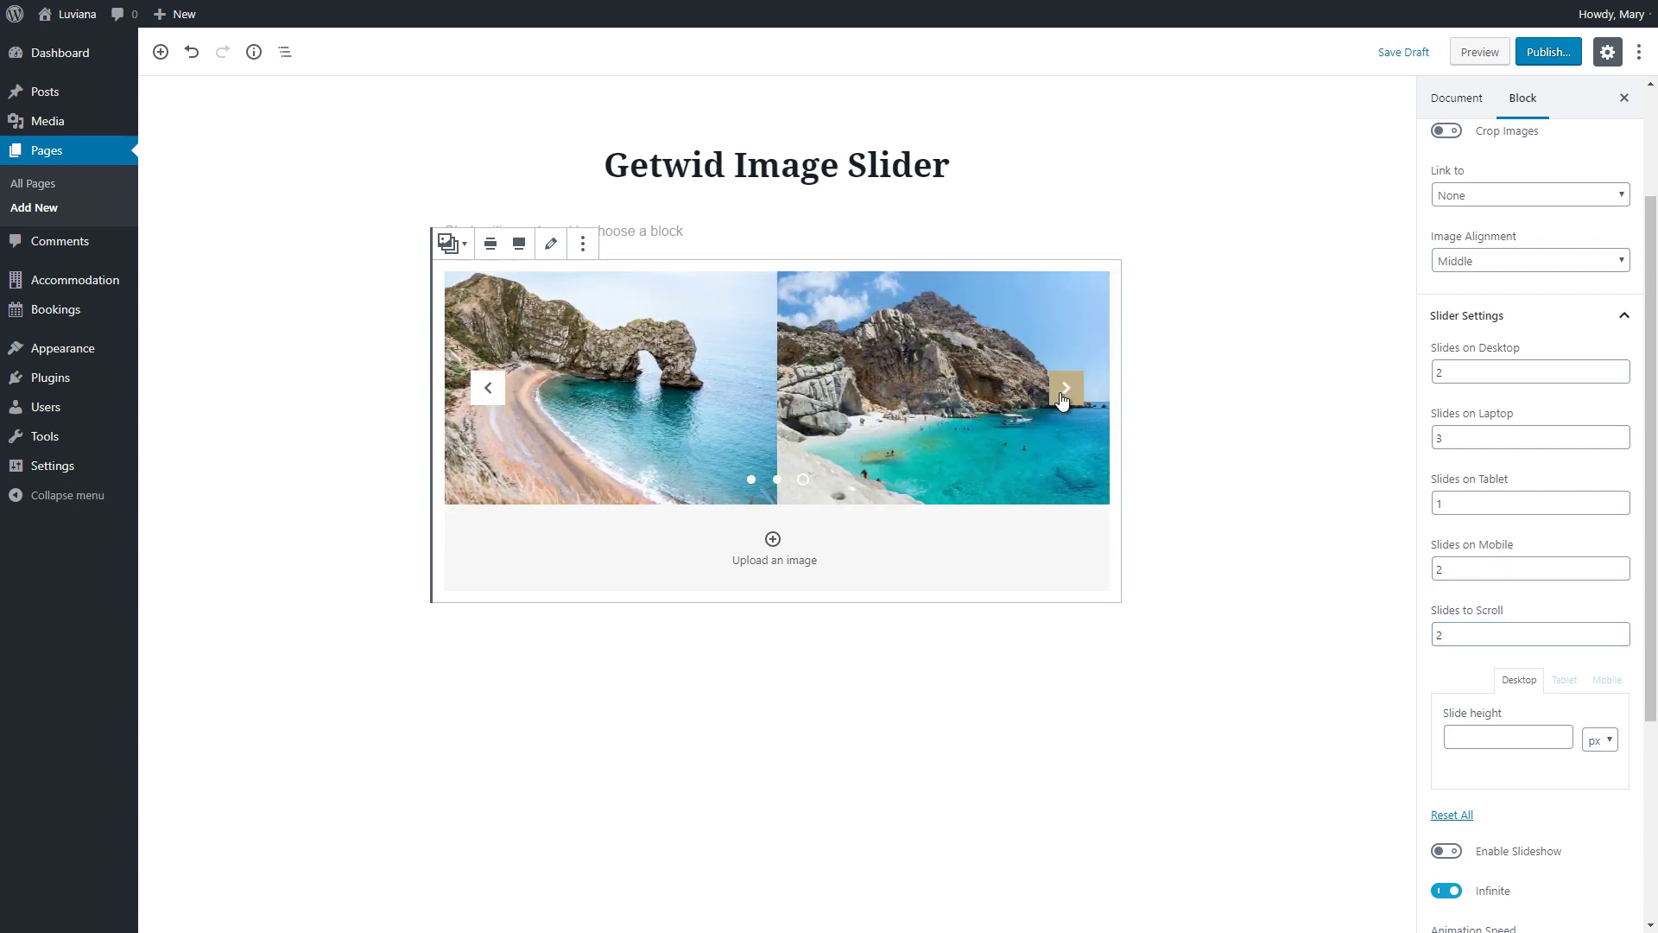
pyautogui.click(1066, 387)
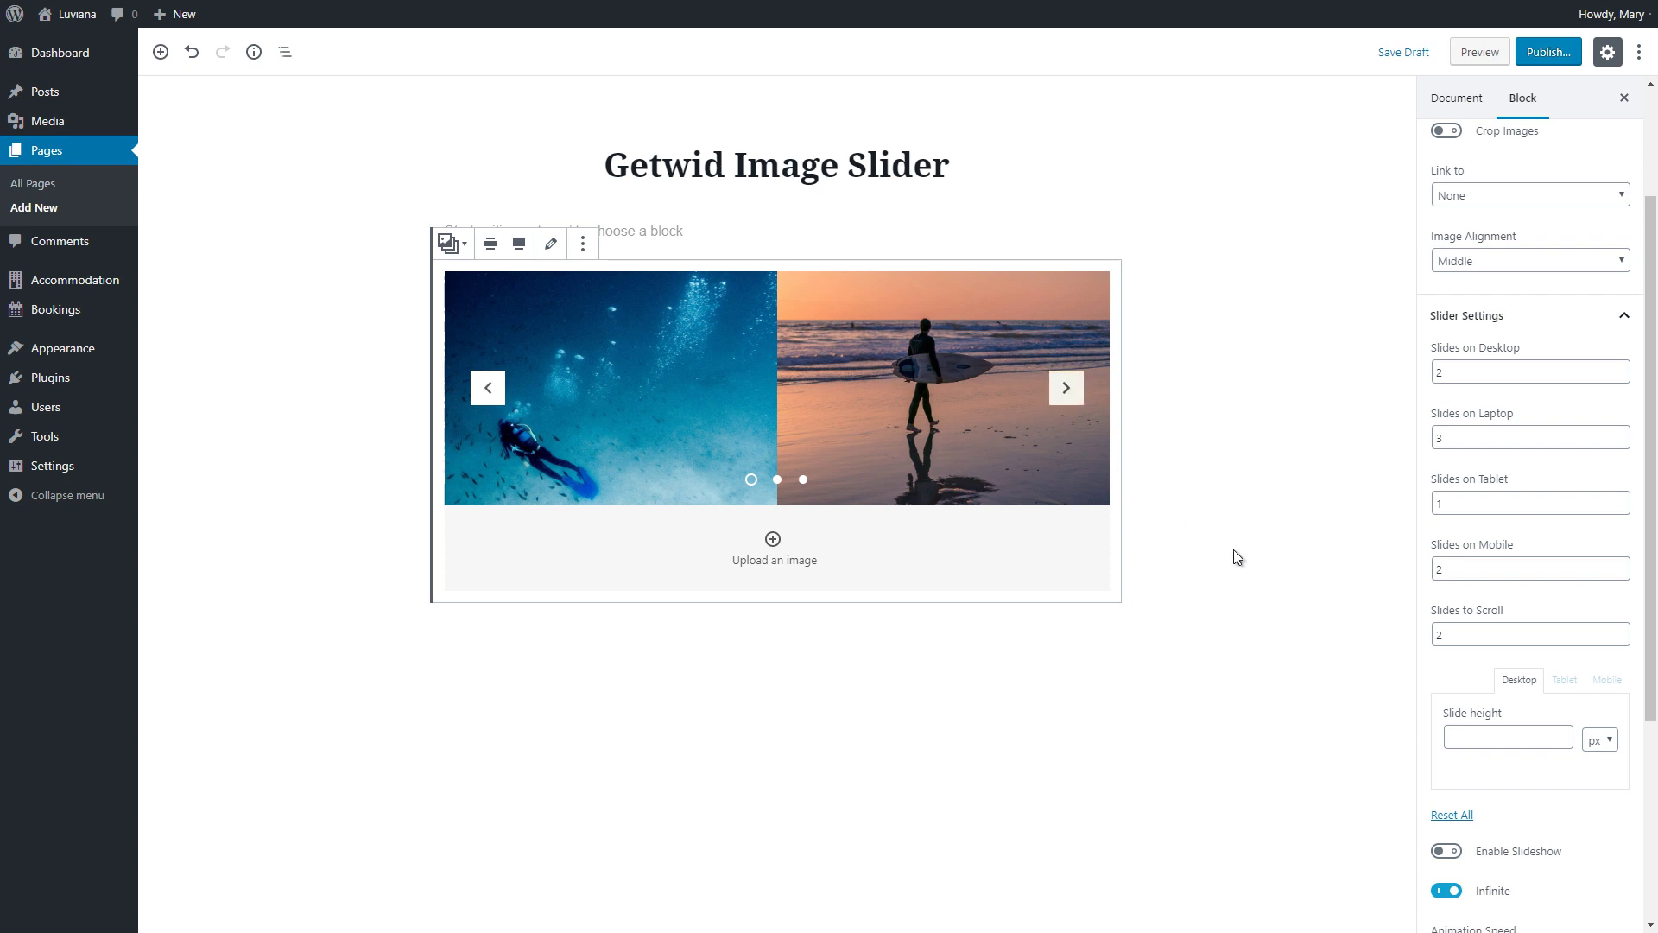
pyautogui.click(1463, 735)
# Try the slideshow (speed 6000) and Infinite toggles, leaving slideshow off and Infinite on.
pyautogui.scroll(-4, 1463, 735)
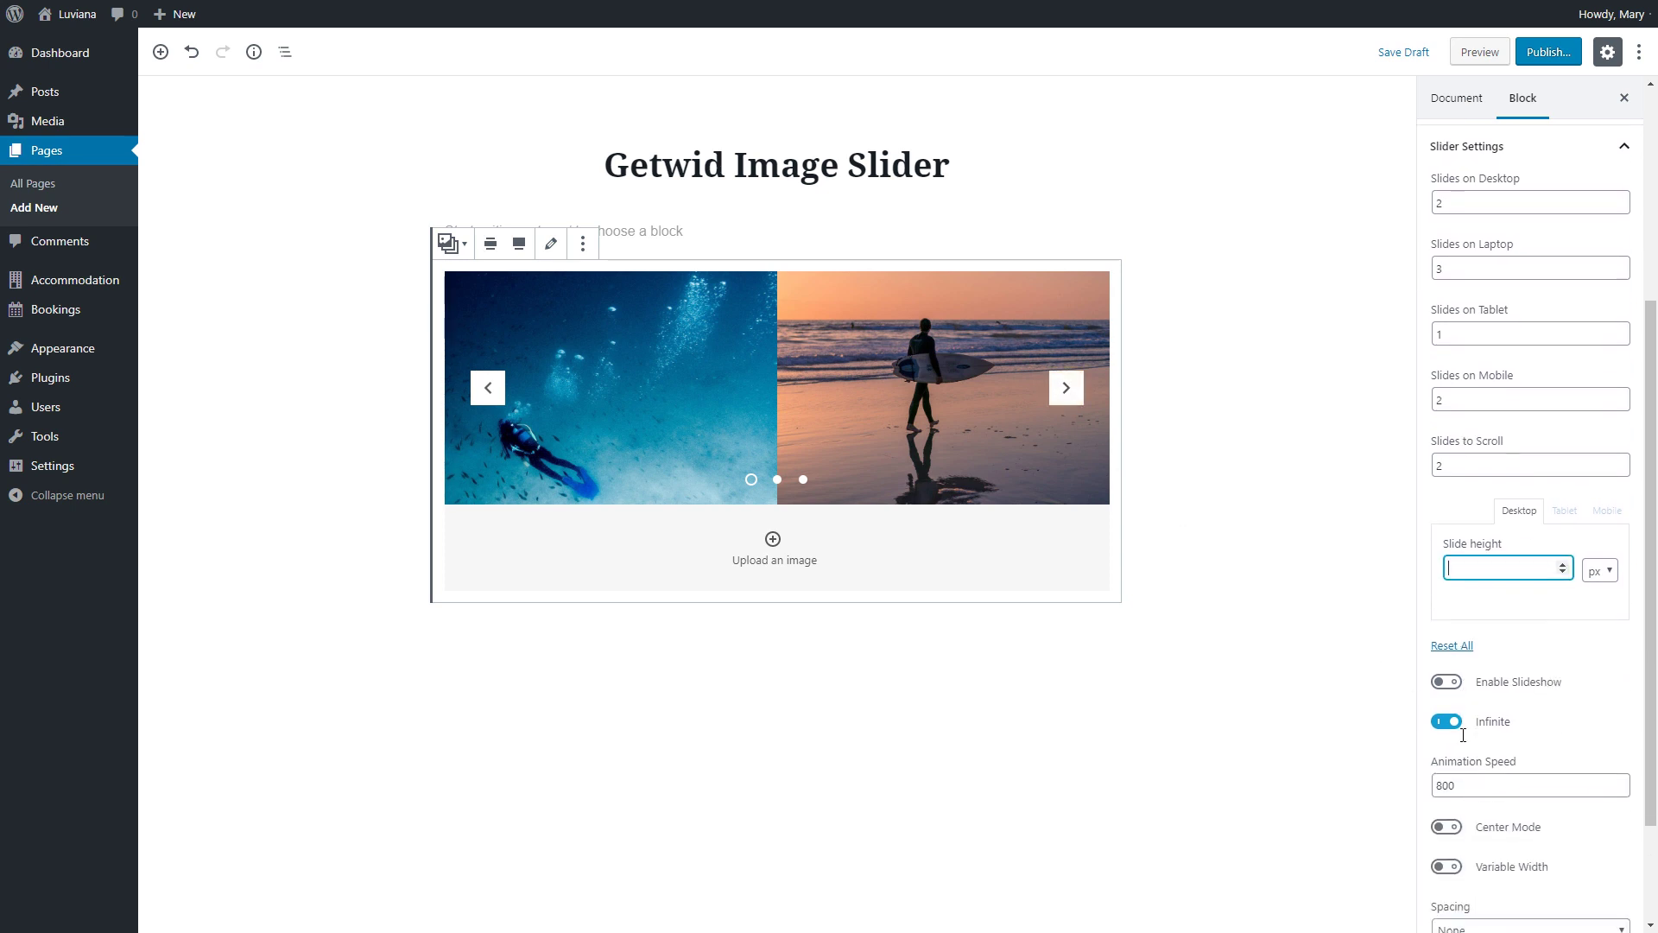
pyautogui.click(1447, 533)
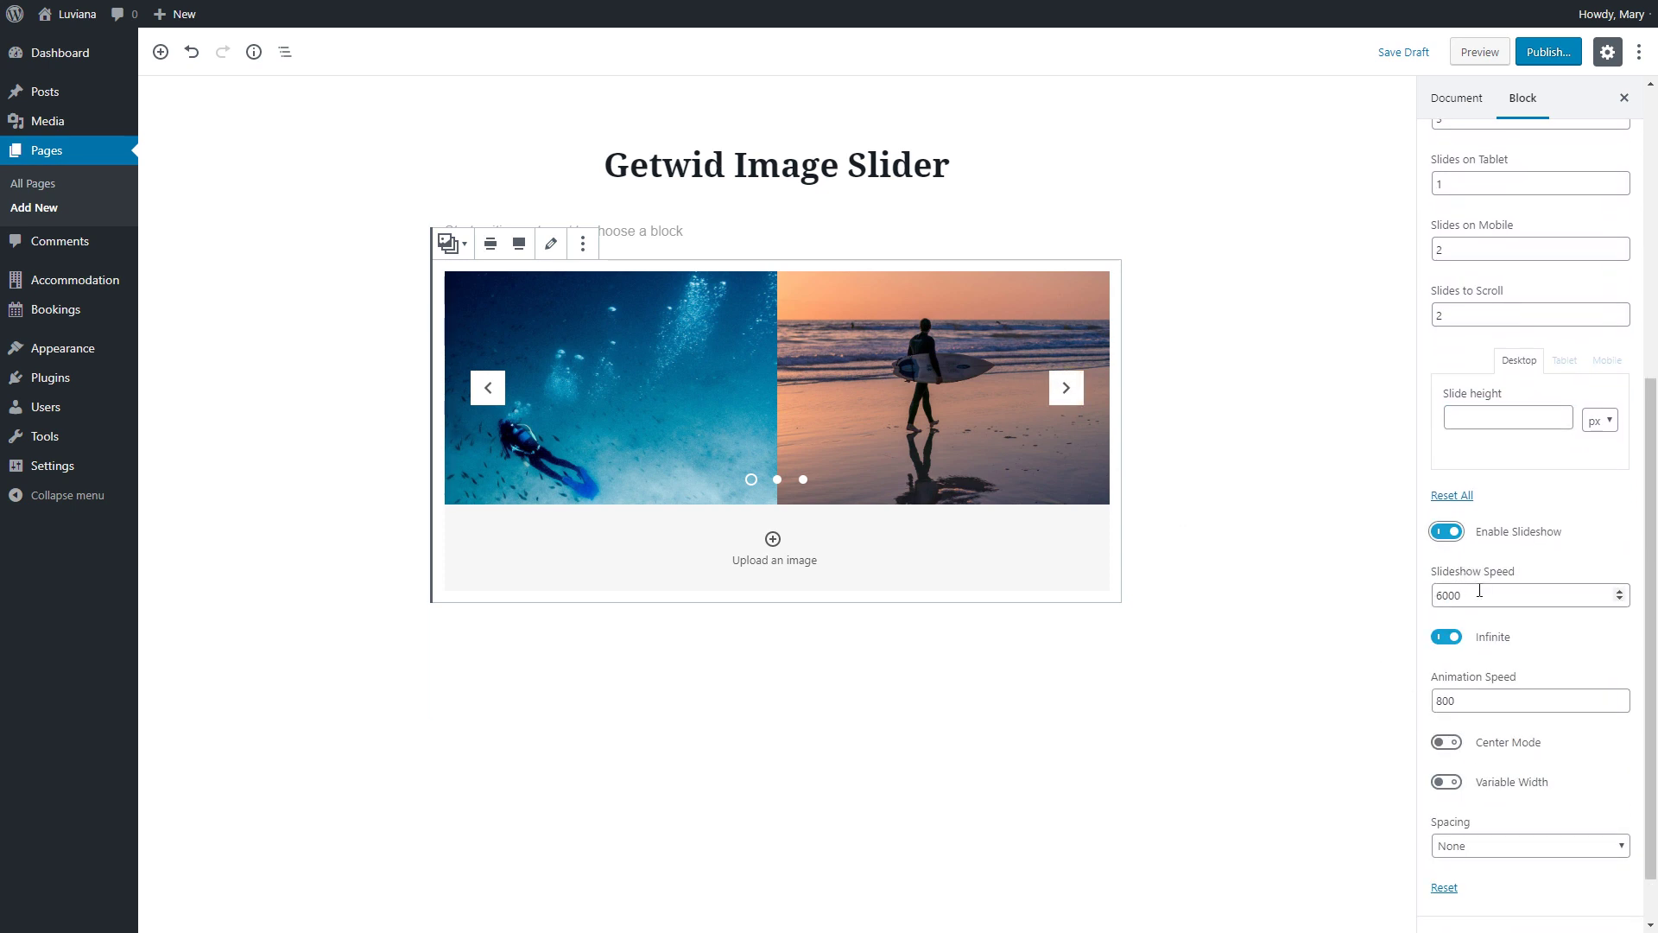
pyautogui.doubleClick(1440, 595)
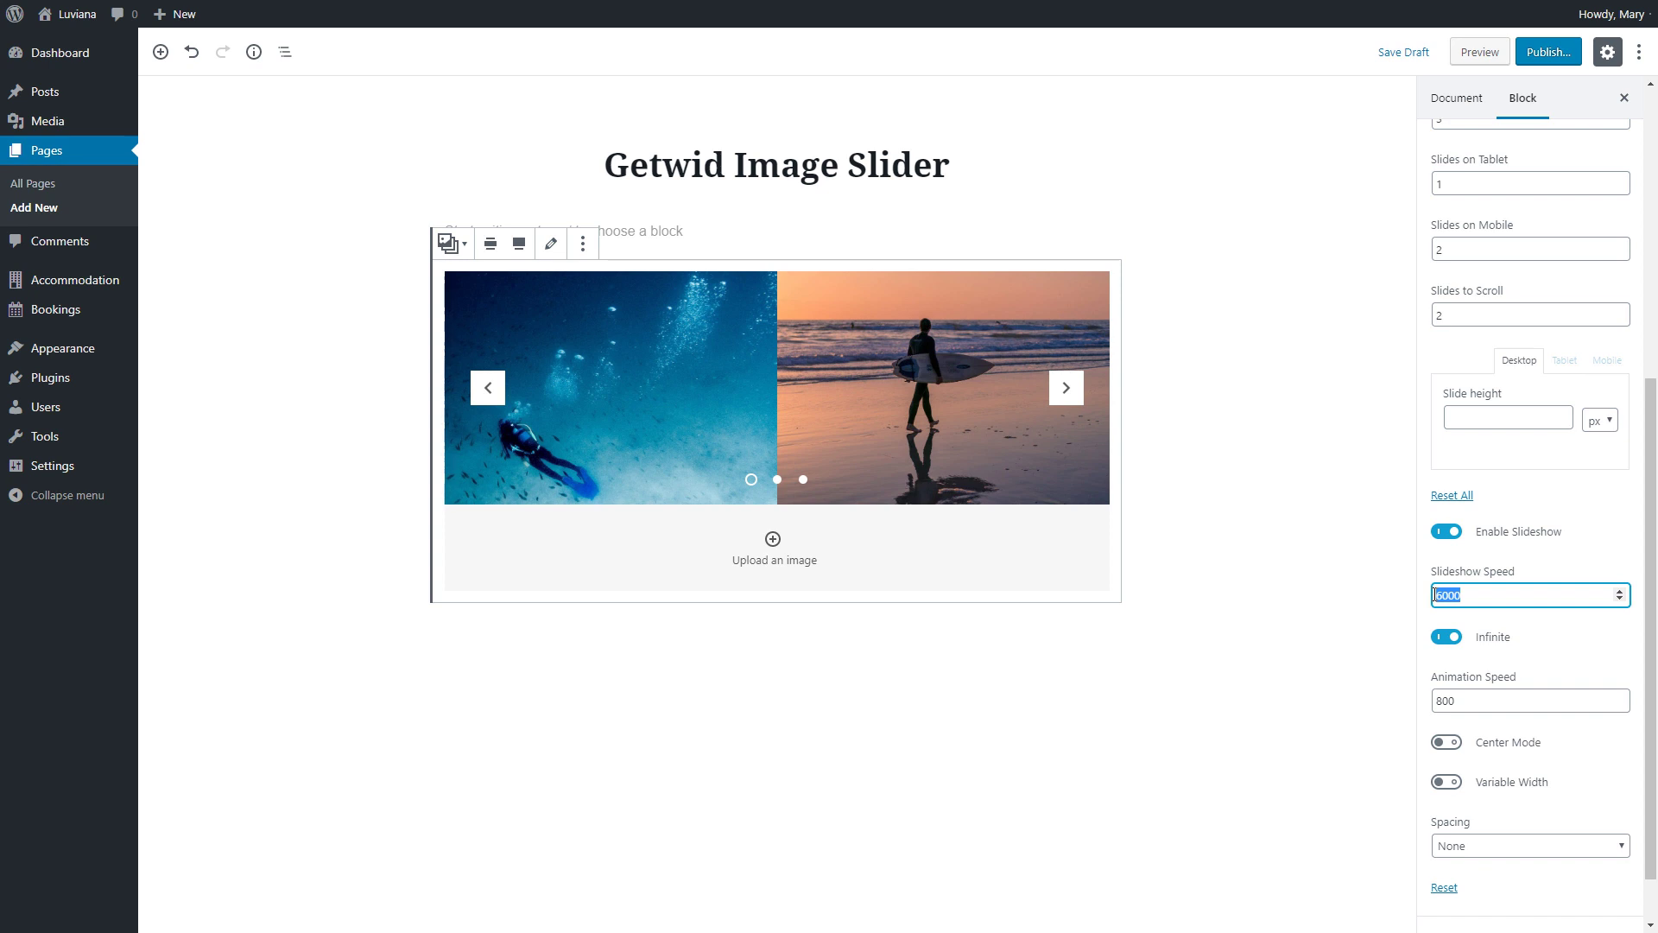
pyautogui.click(1447, 637)
pyautogui.click(1450, 642)
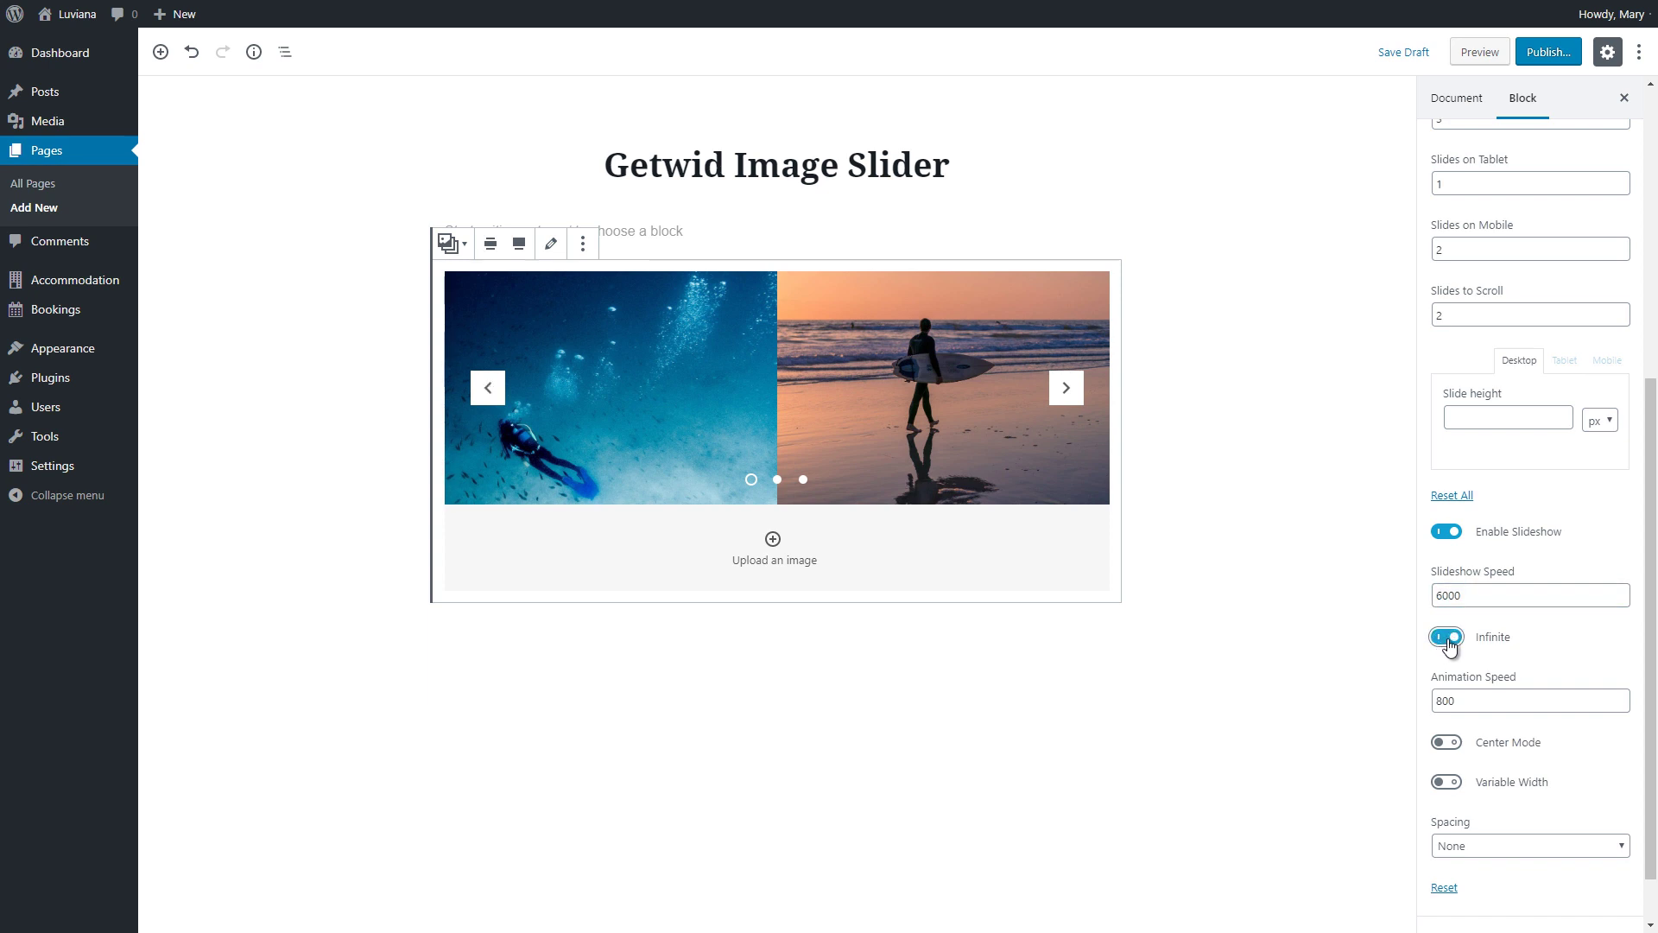
pyautogui.click(1446, 533)
# Turn on Center Mode and Variable Width, keeping Animation Speed at 800.
pyautogui.moveTo(1461, 635); pyautogui.dragTo(1438, 636)
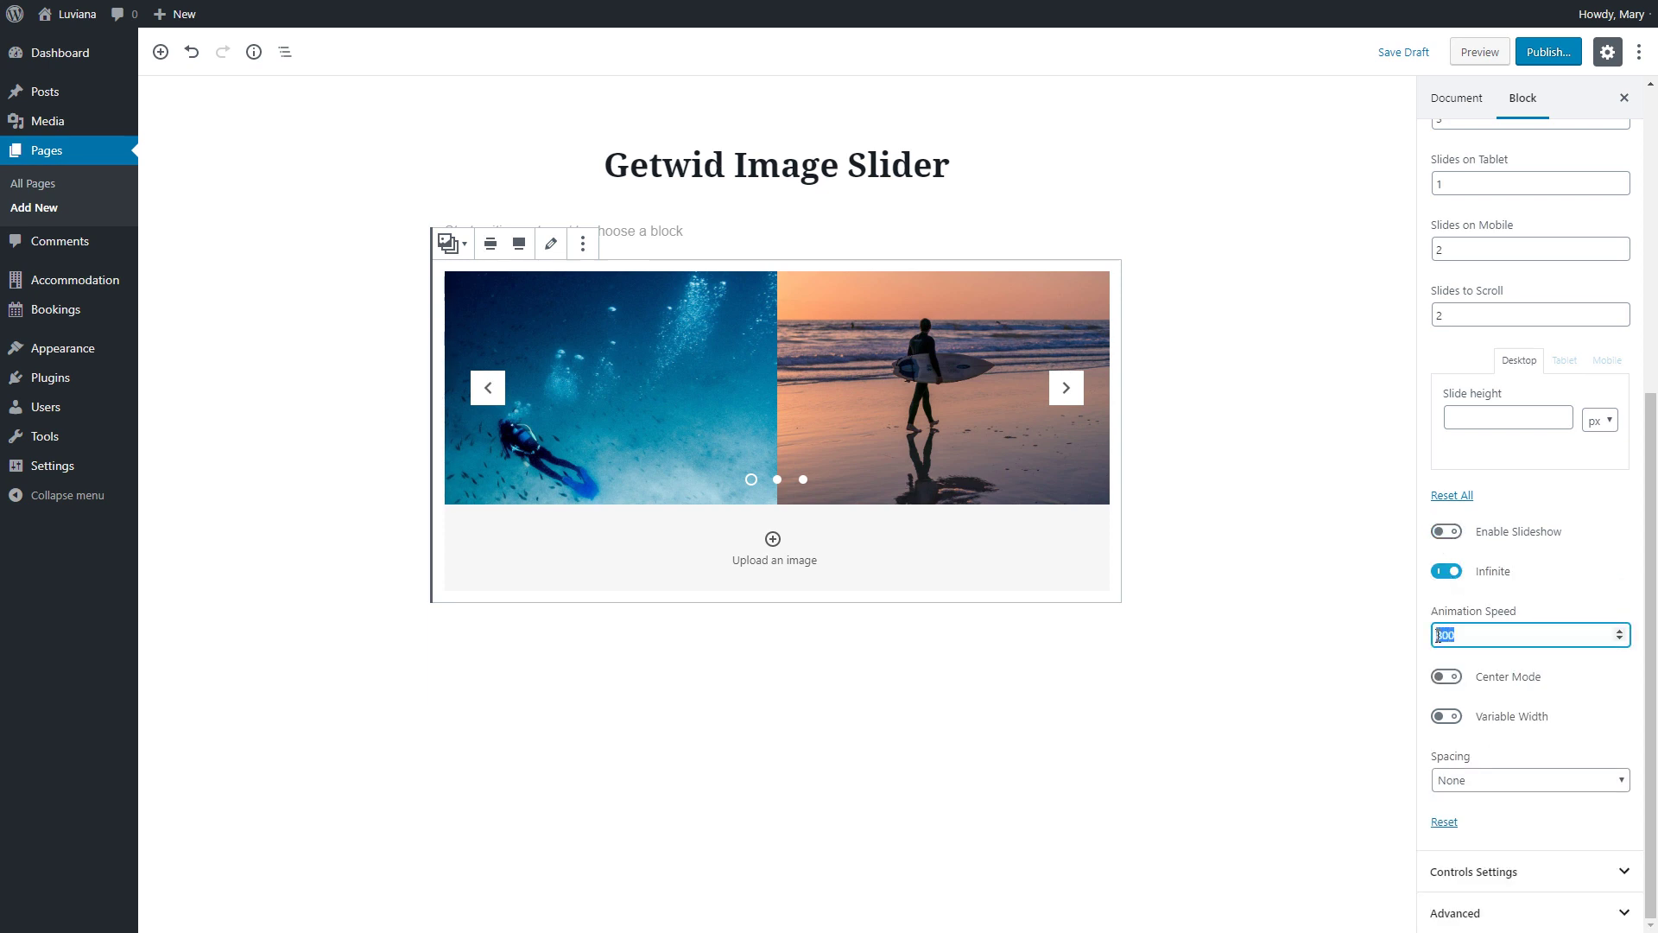
pyautogui.click(1449, 679)
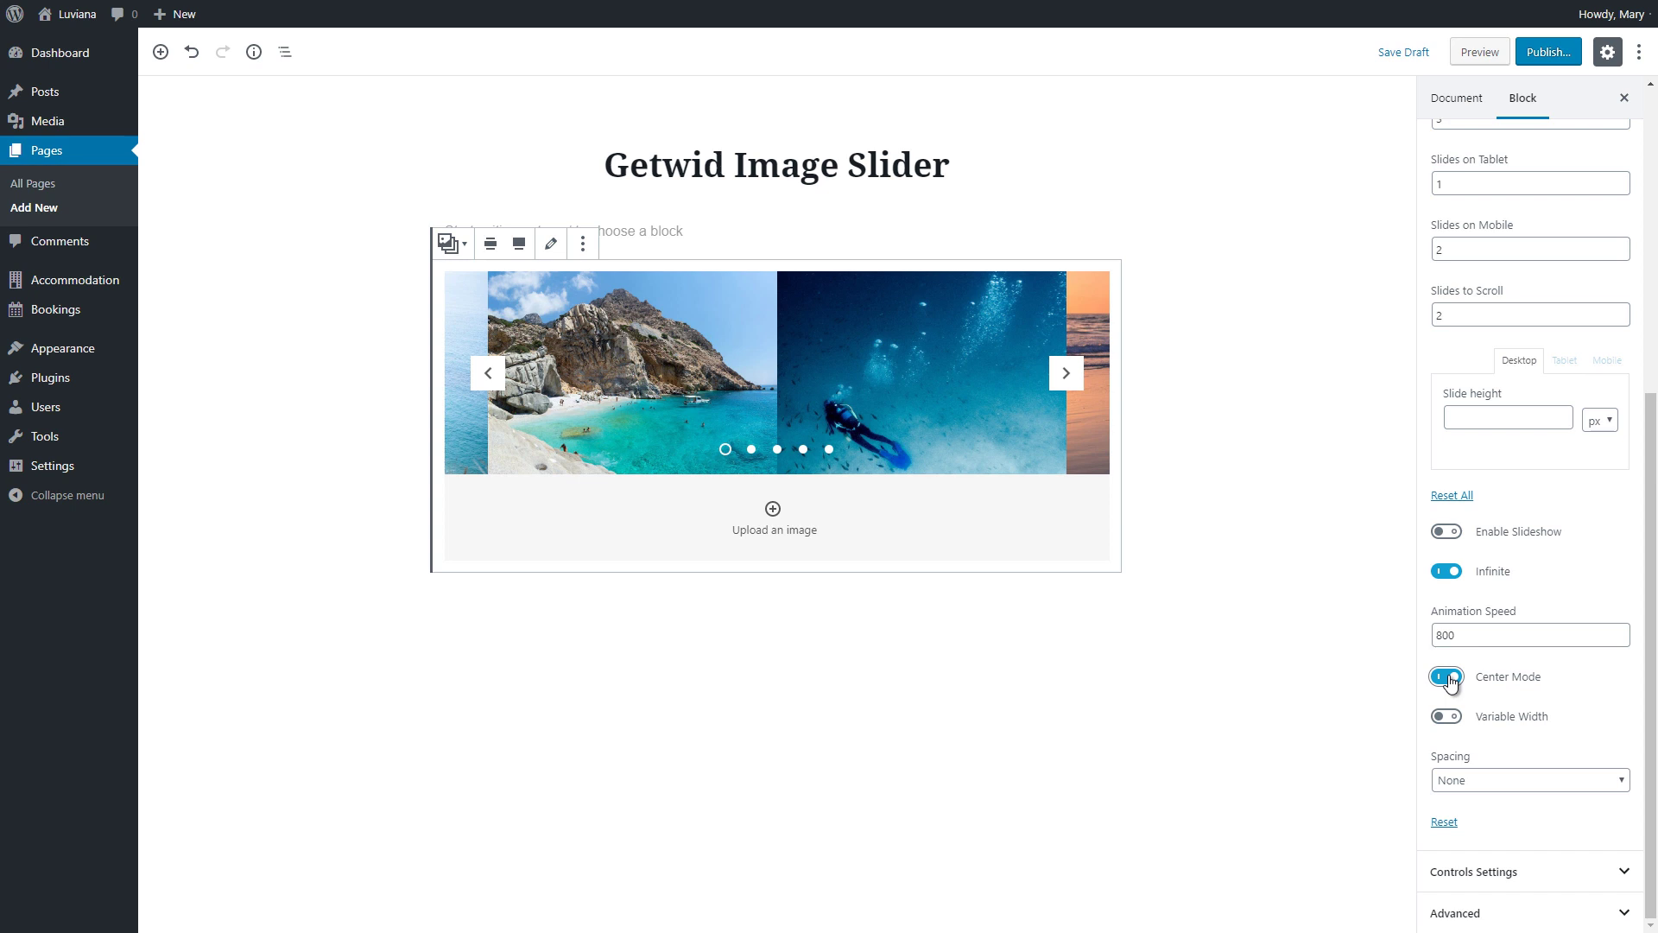
pyautogui.click(1450, 720)
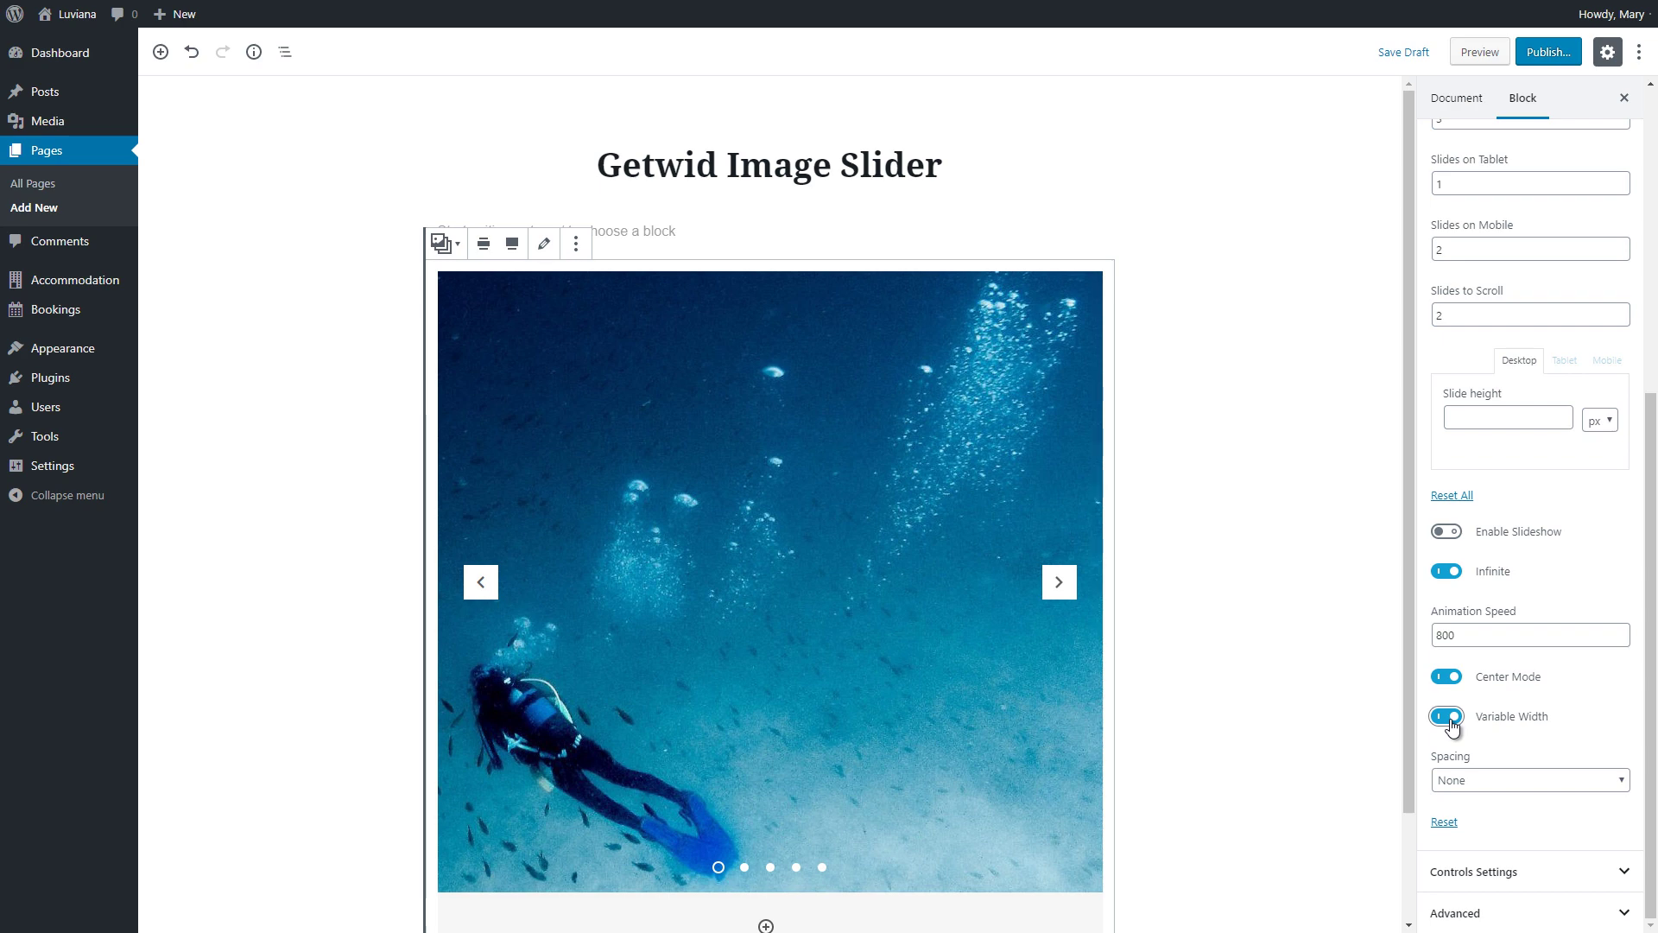
# Turn Variable Width off and set slide Spacing to Medium after trying Small.
pyautogui.click(1448, 718)
pyautogui.click(1466, 780)
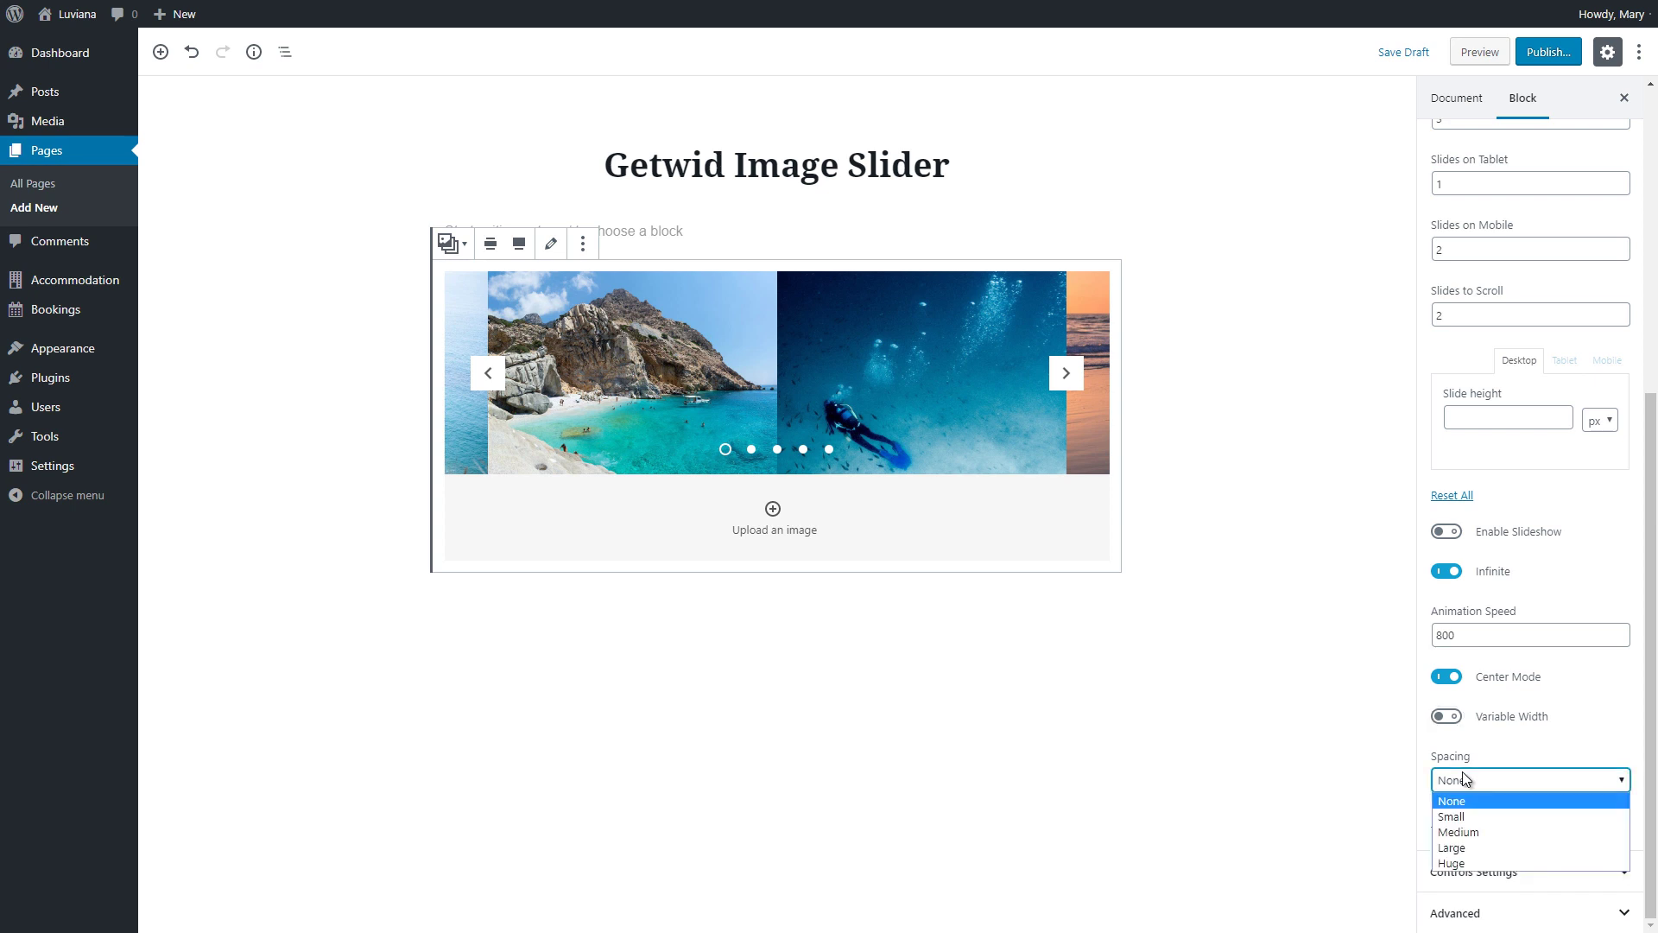
pyautogui.click(1462, 818)
pyautogui.click(1465, 782)
pyautogui.click(1468, 831)
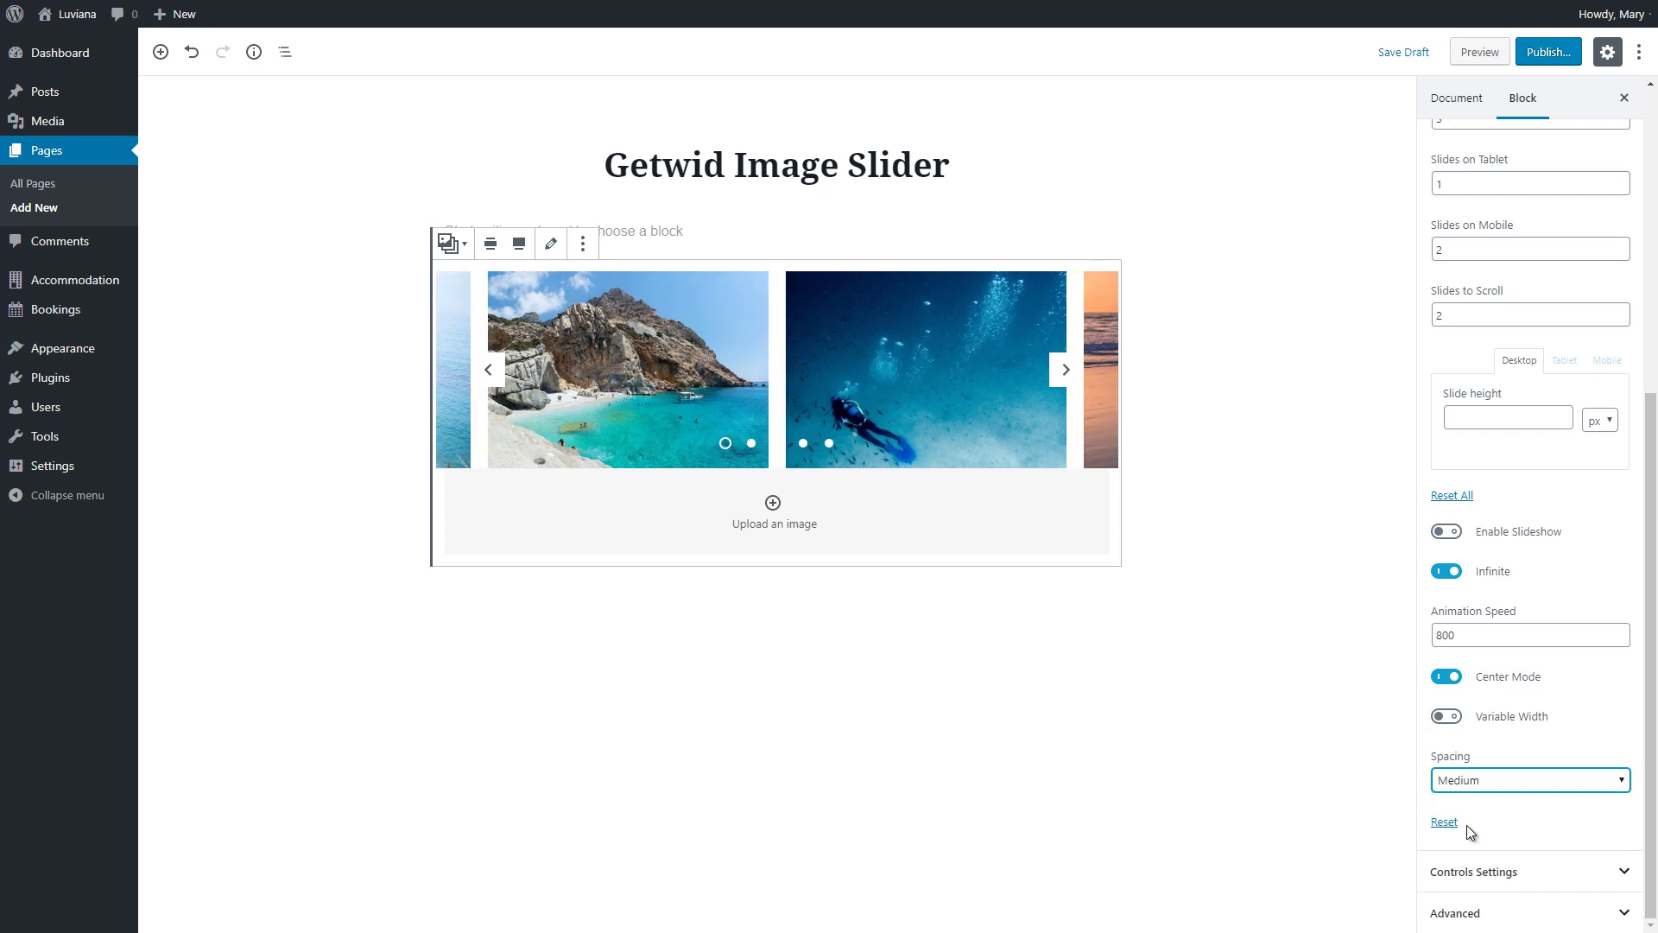
pyautogui.click(1472, 874)
# Set the slider Arrows to Outside after trying Inside and None.
pyautogui.click(1470, 713)
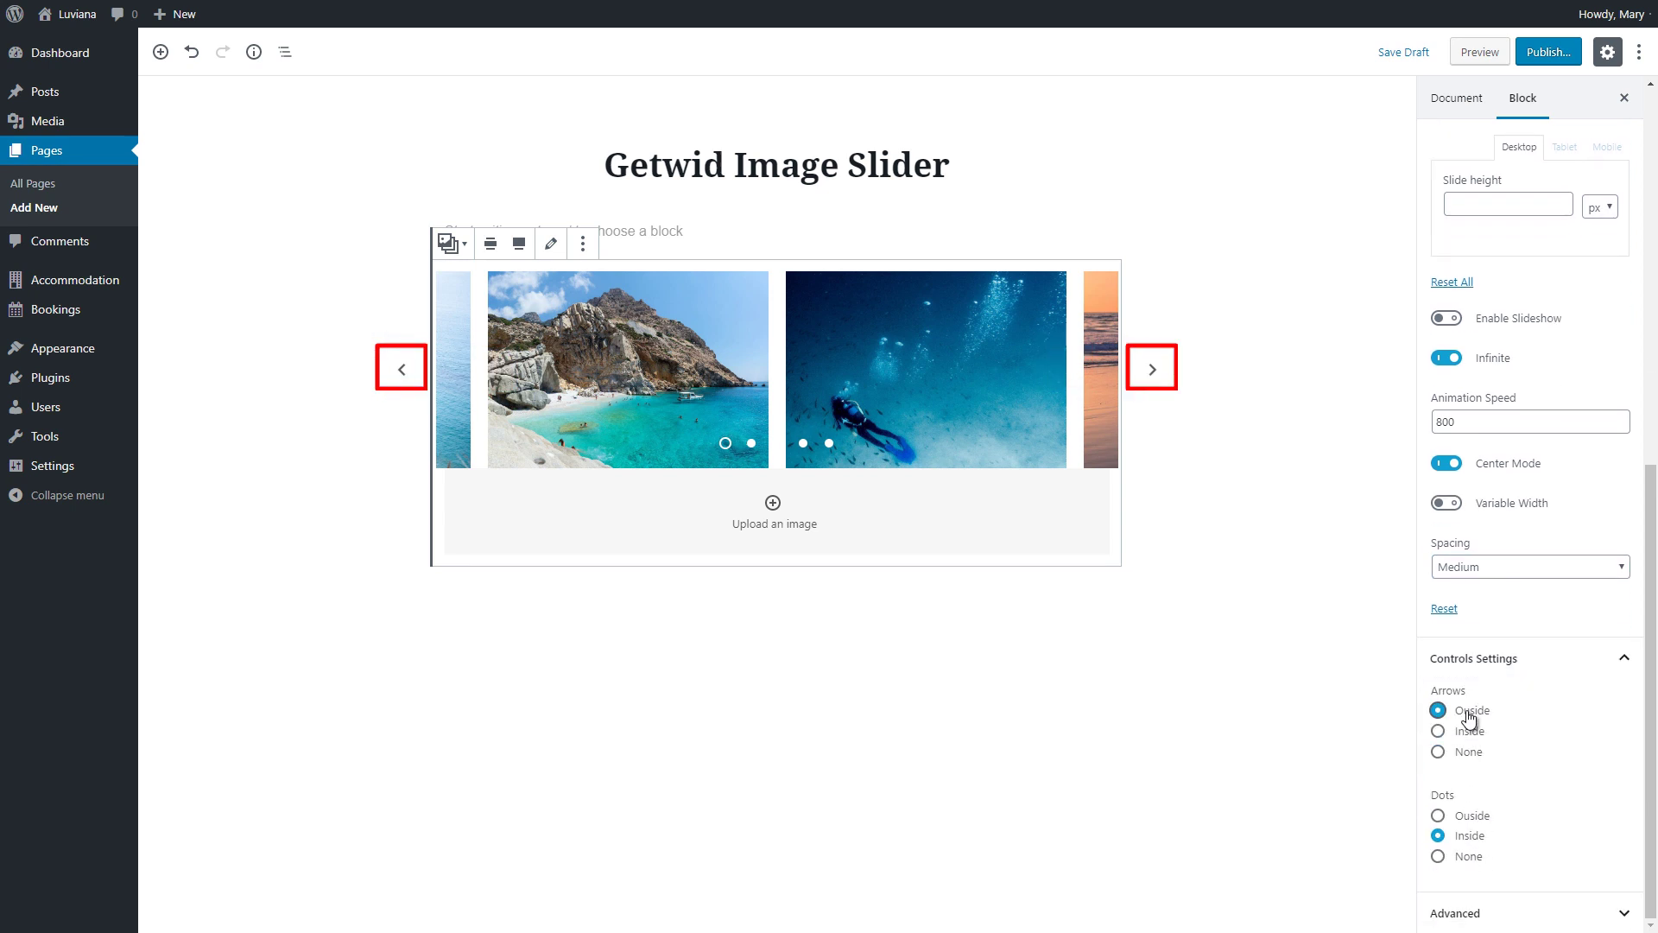
pyautogui.click(1469, 731)
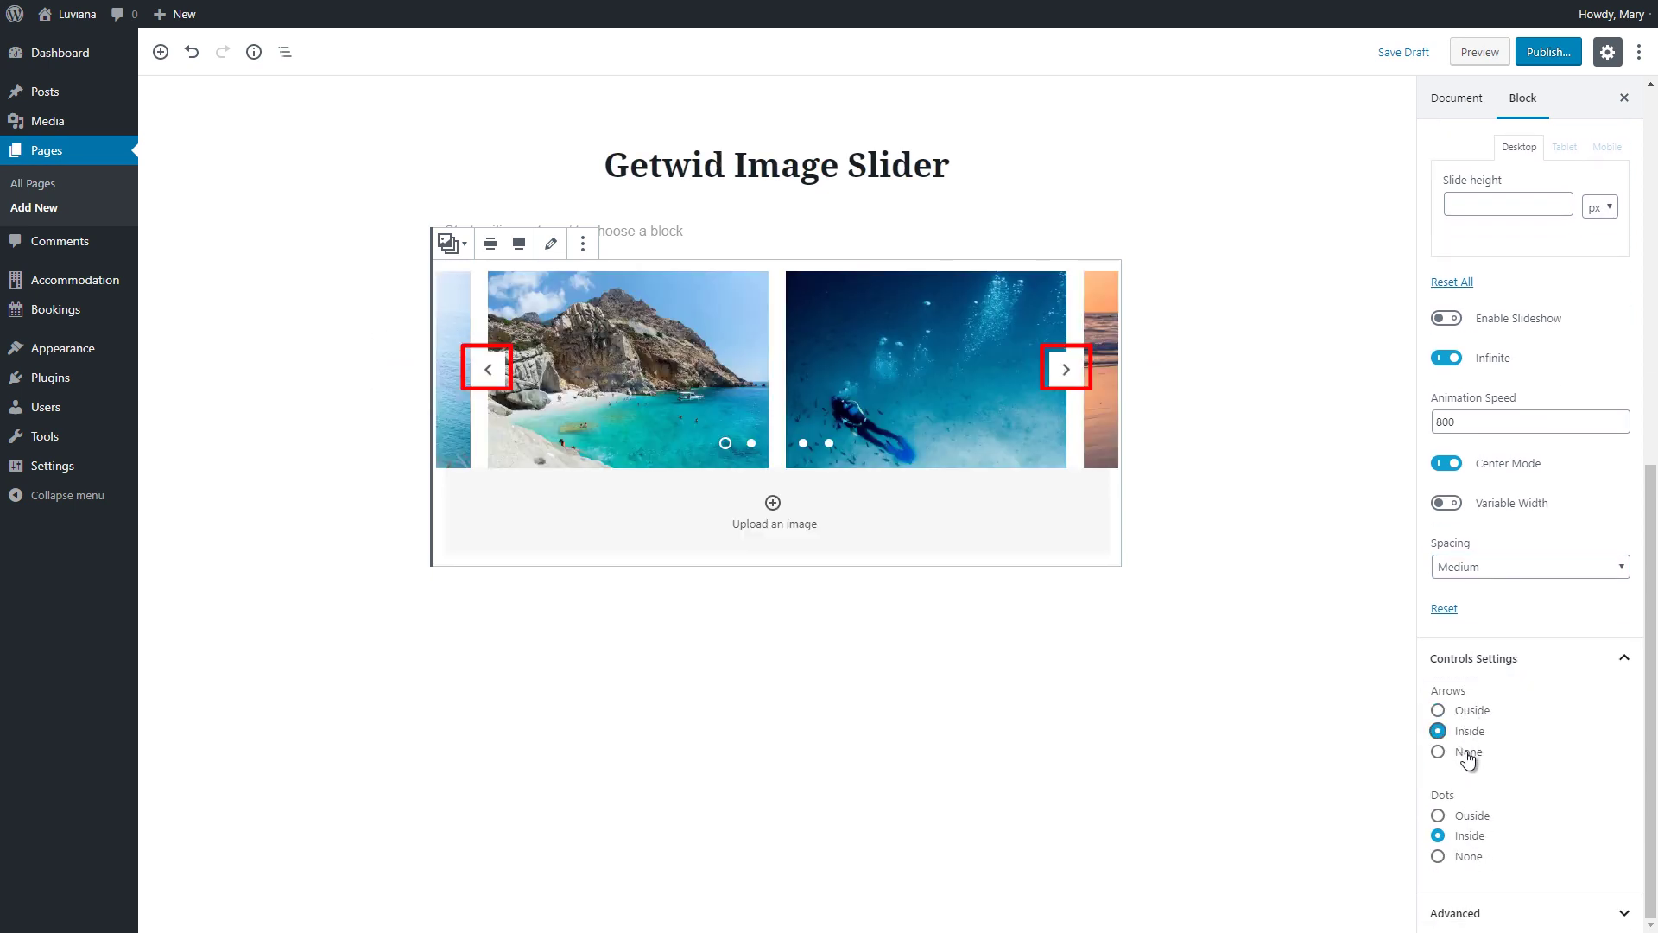
pyautogui.click(1468, 752)
pyautogui.click(1461, 714)
# Set Dots to None after trying Outside and Inside, then start publishing.
pyautogui.click(1475, 817)
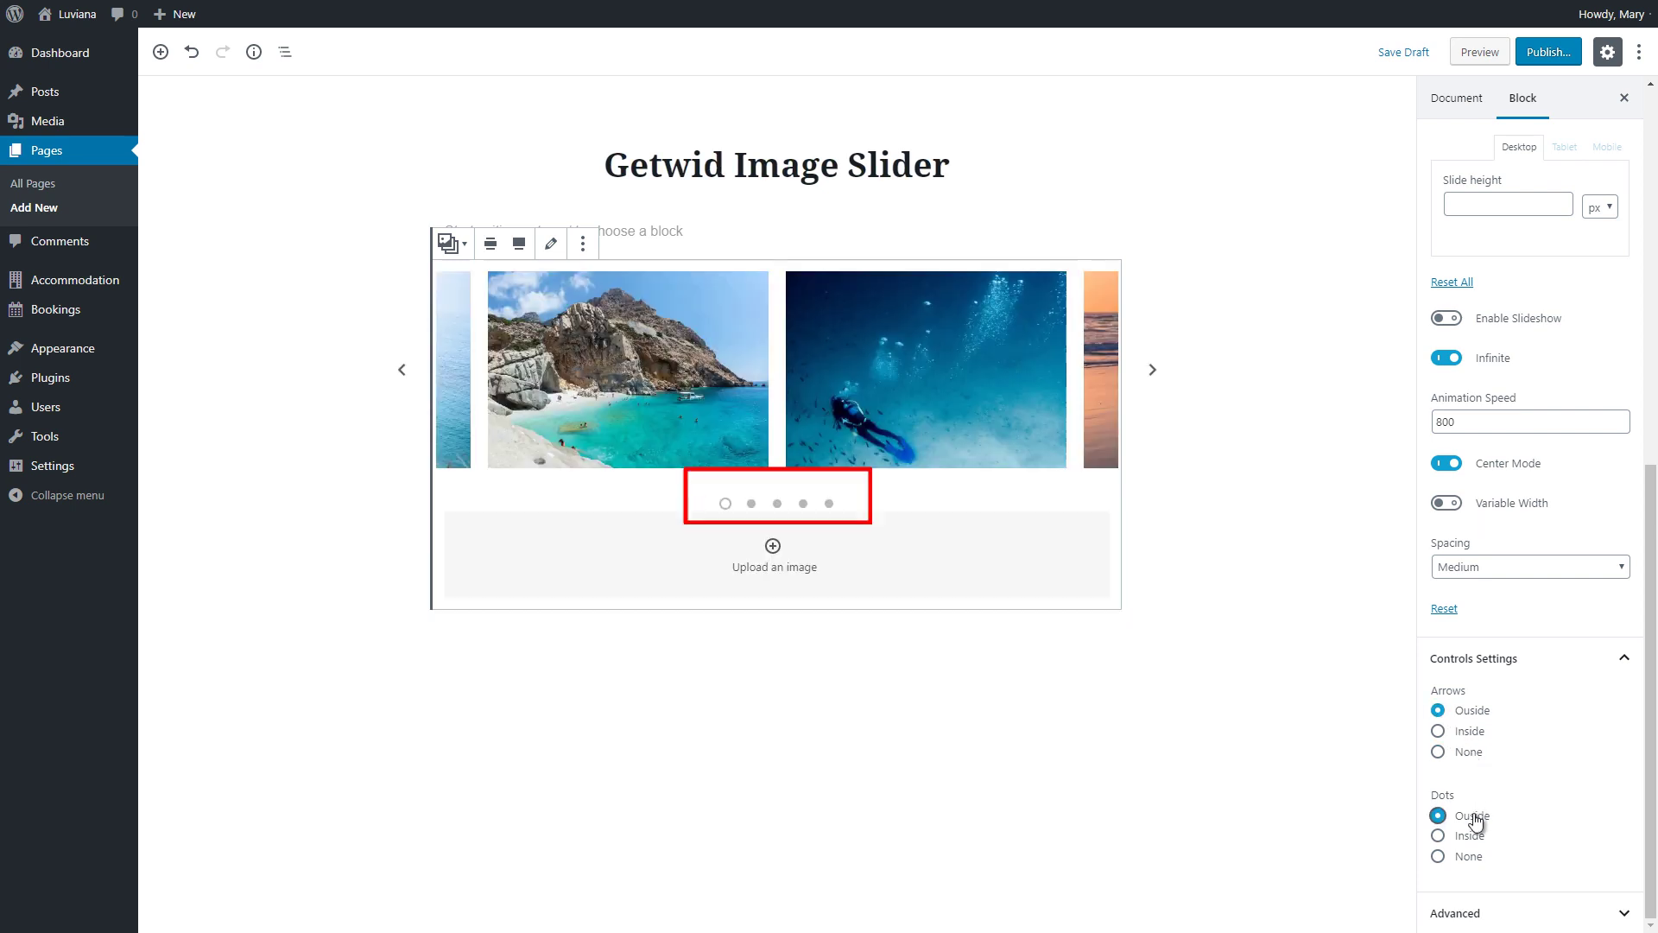
pyautogui.click(1471, 838)
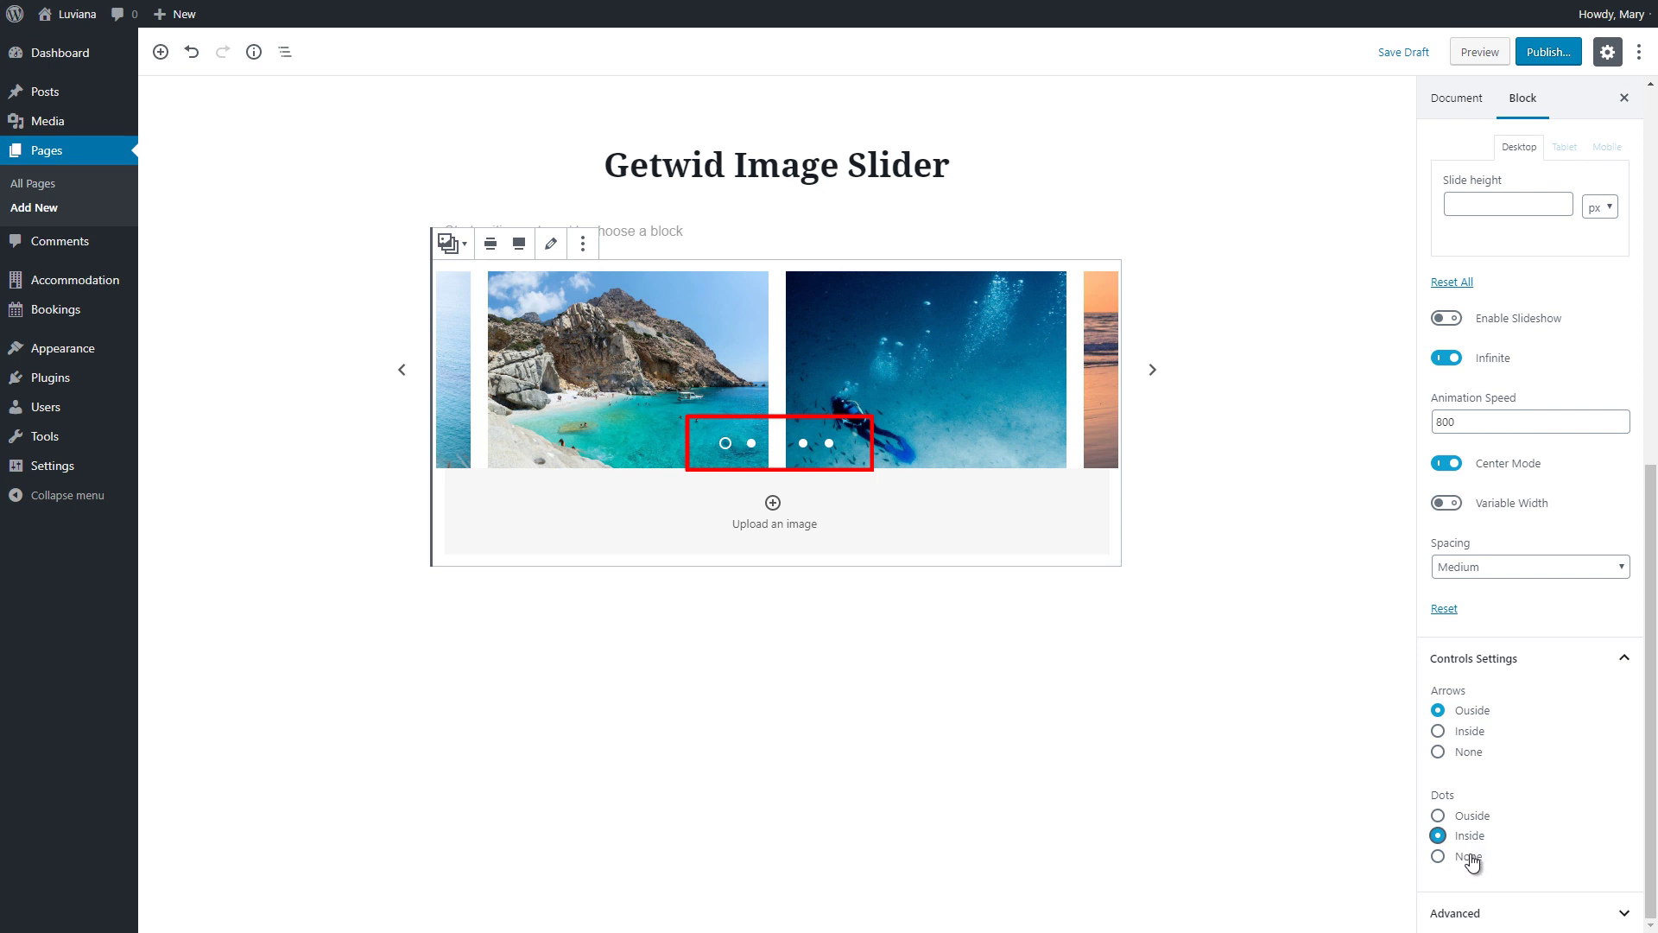
pyautogui.click(1473, 858)
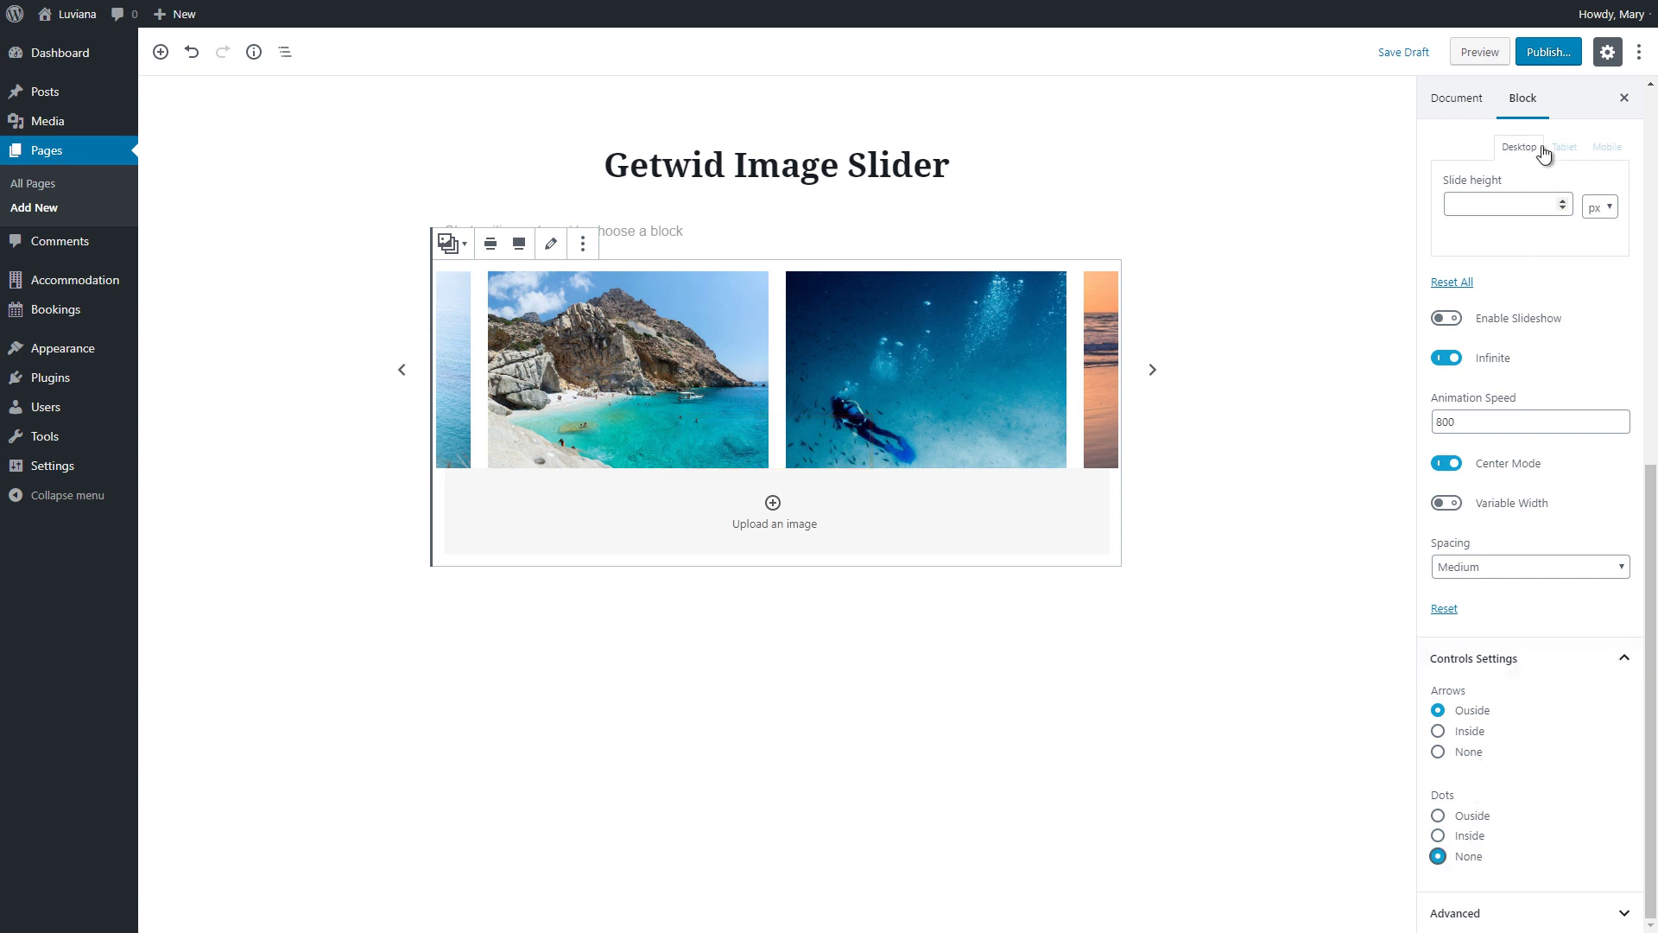
pyautogui.click(1550, 53)
# Publish the page, view it live, and step the carousel forward four slides.
pyautogui.click(1553, 52)
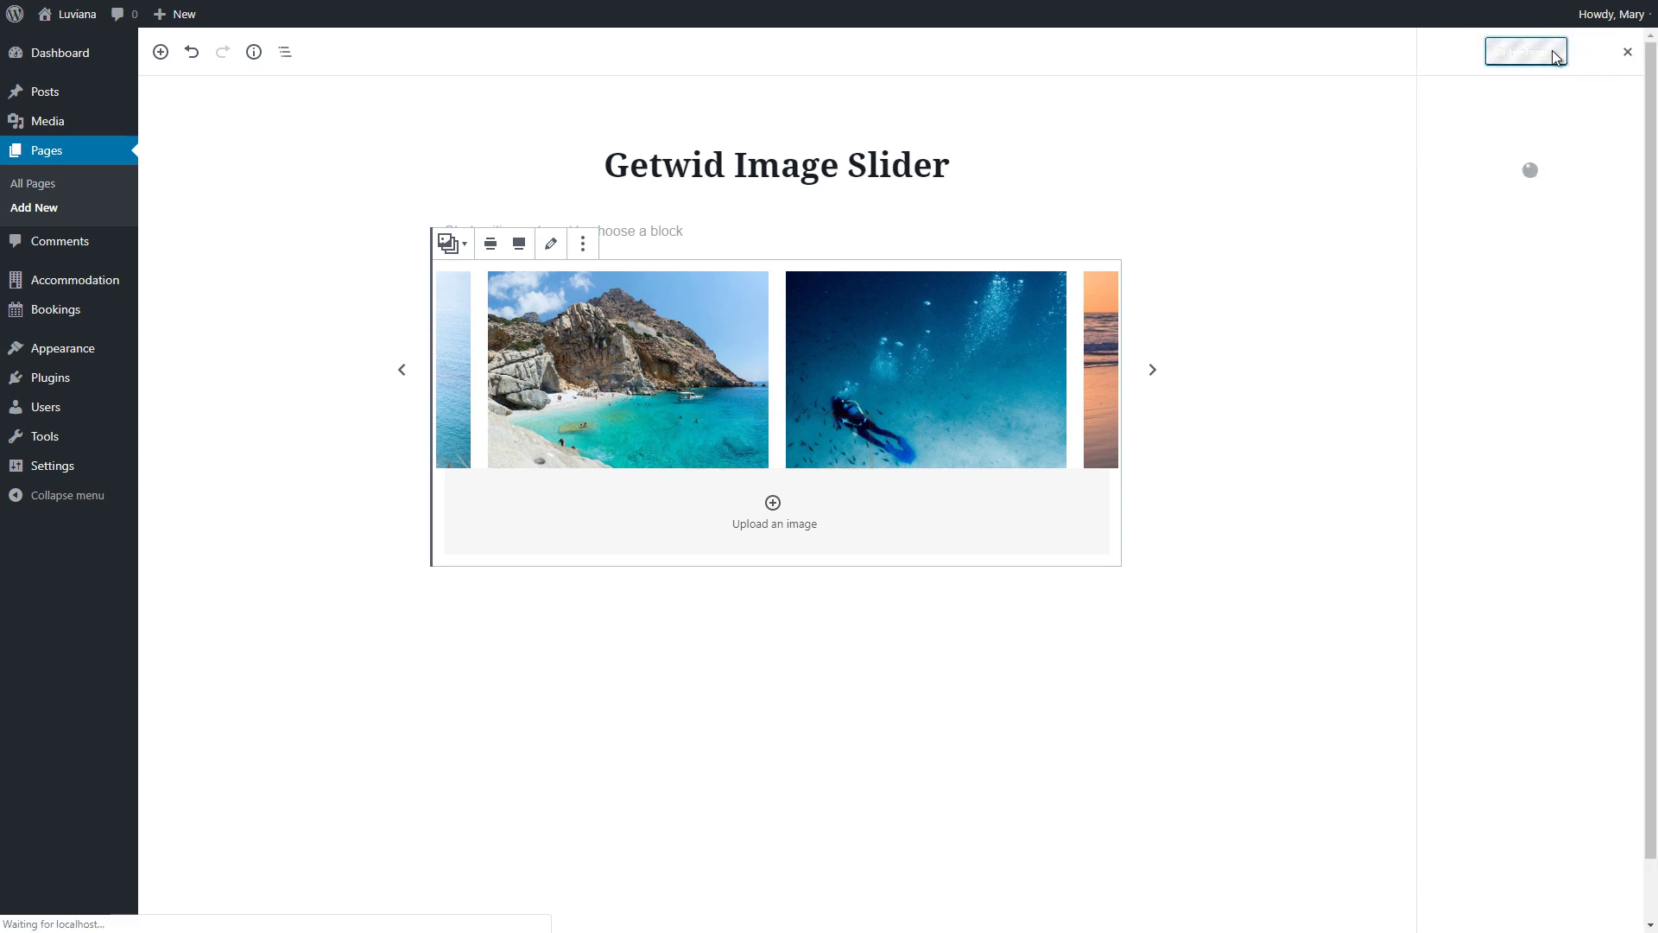
pyautogui.click(262, 103)
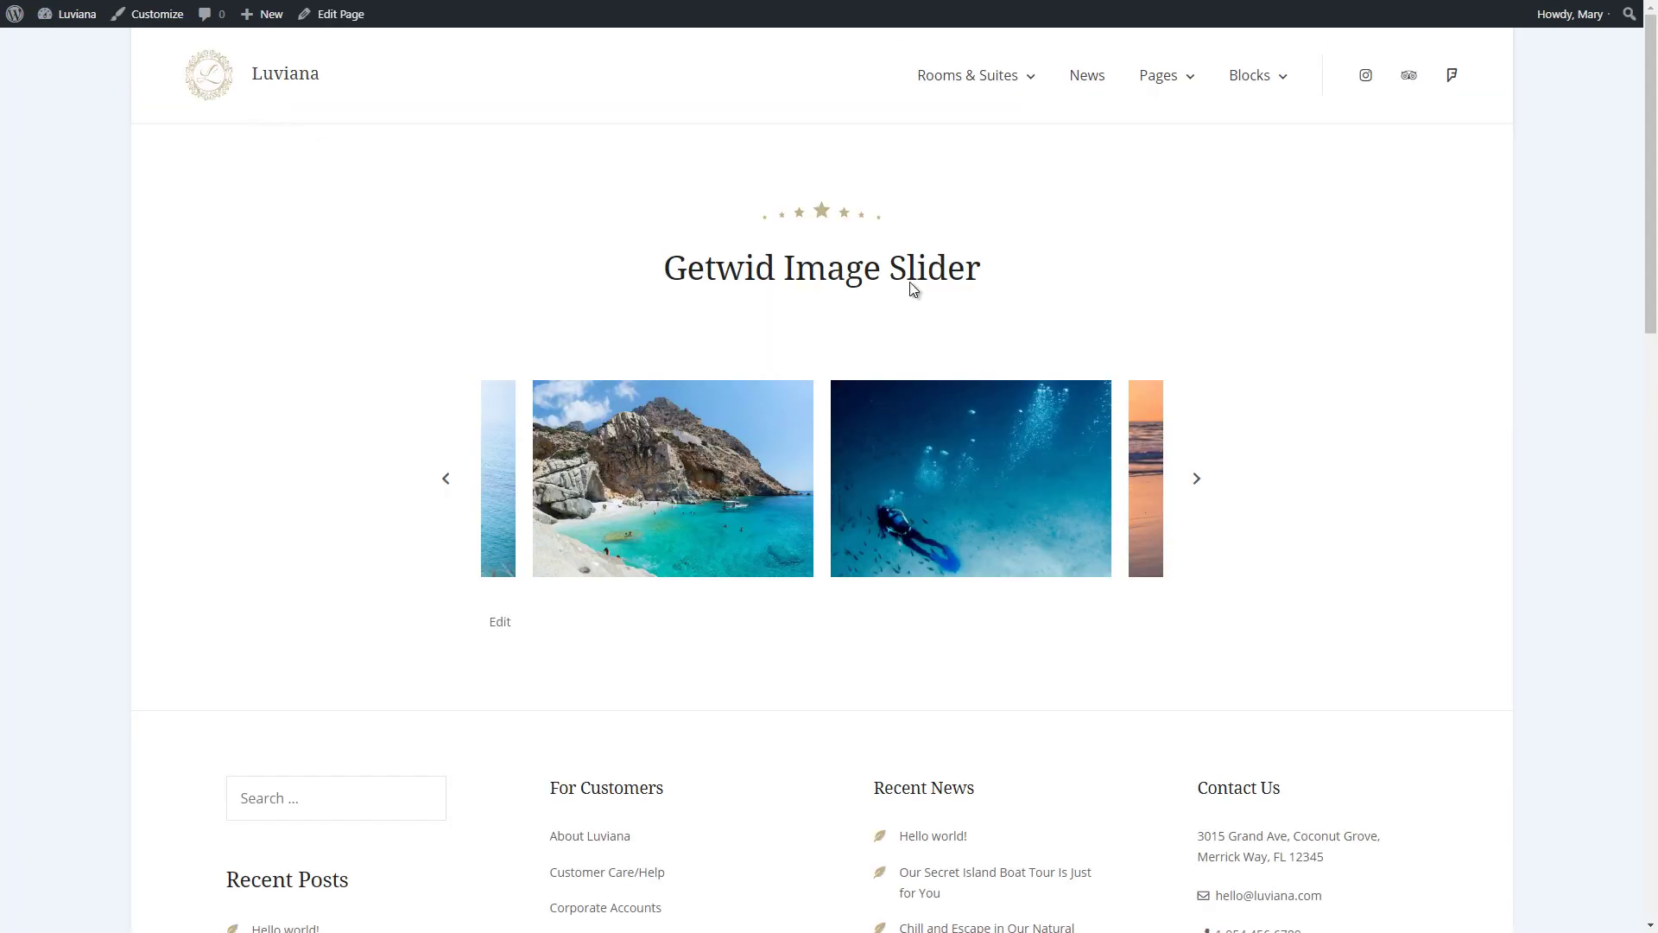
pyautogui.click(1200, 478)
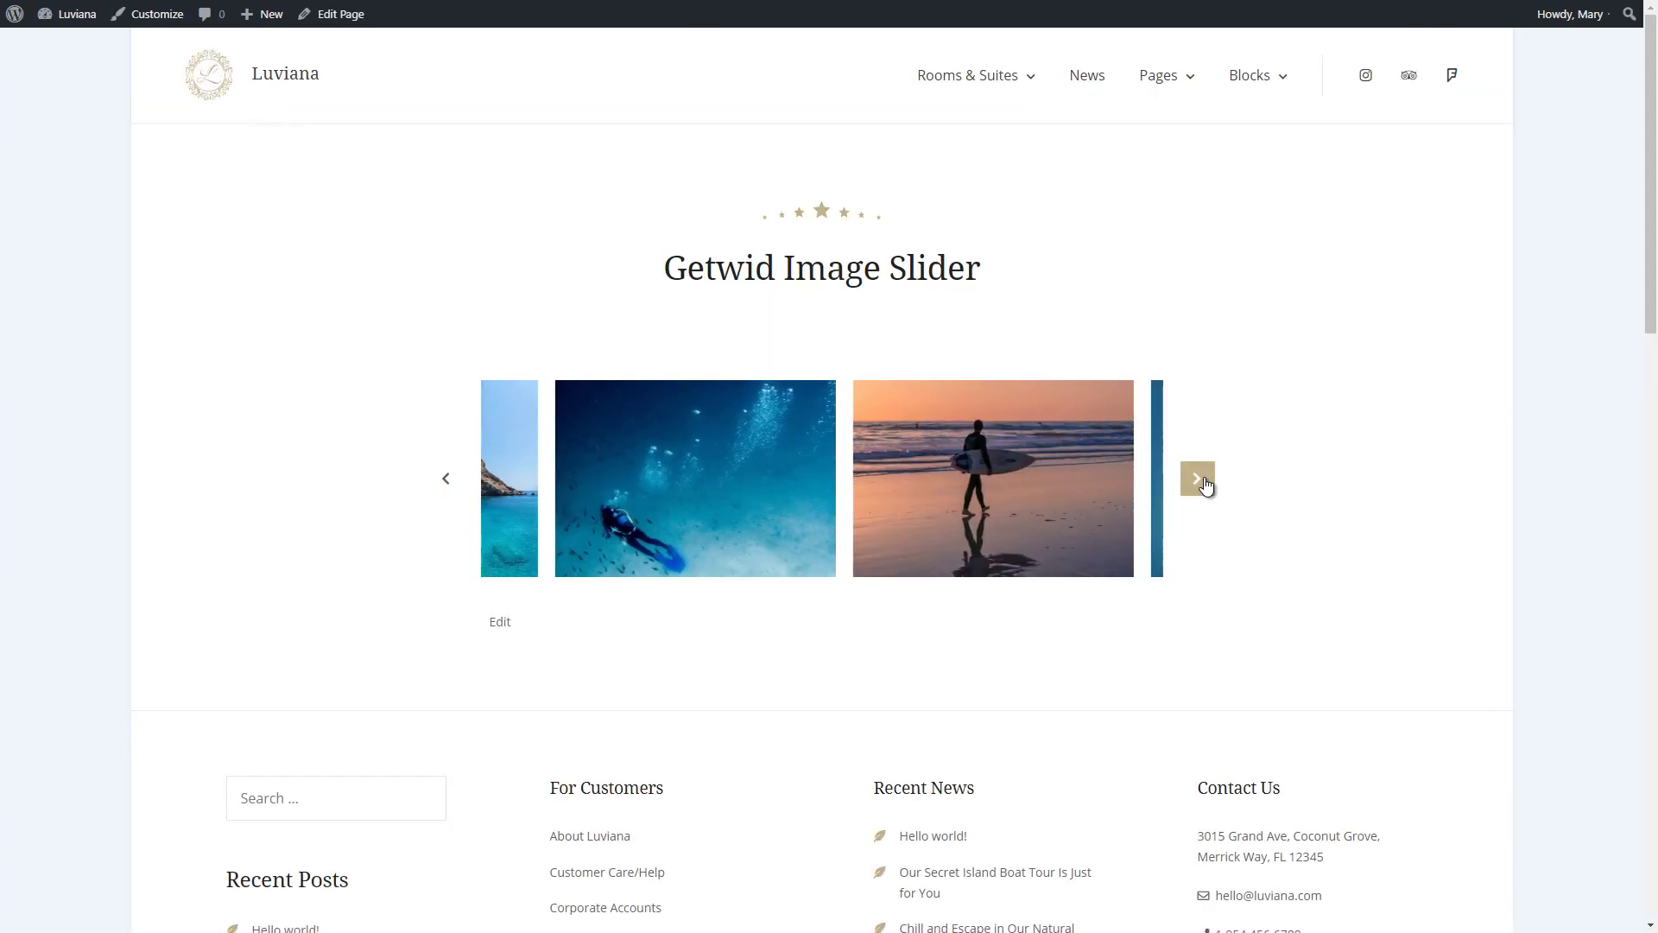
pyautogui.click(1206, 485)
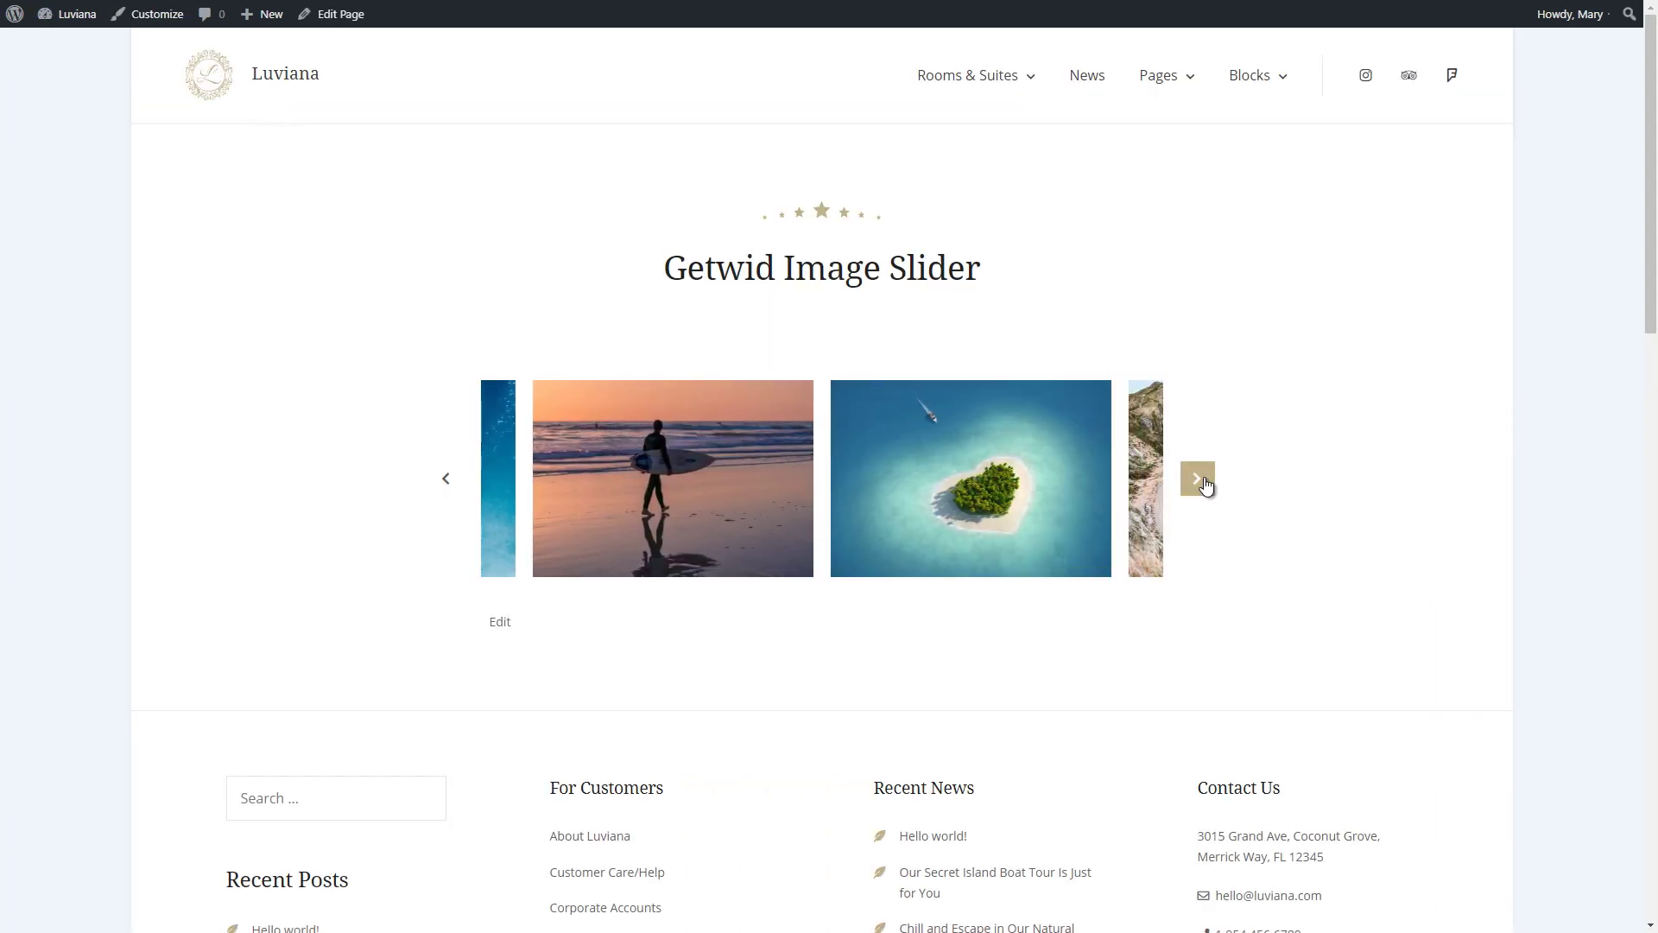
pyautogui.click(1207, 486)
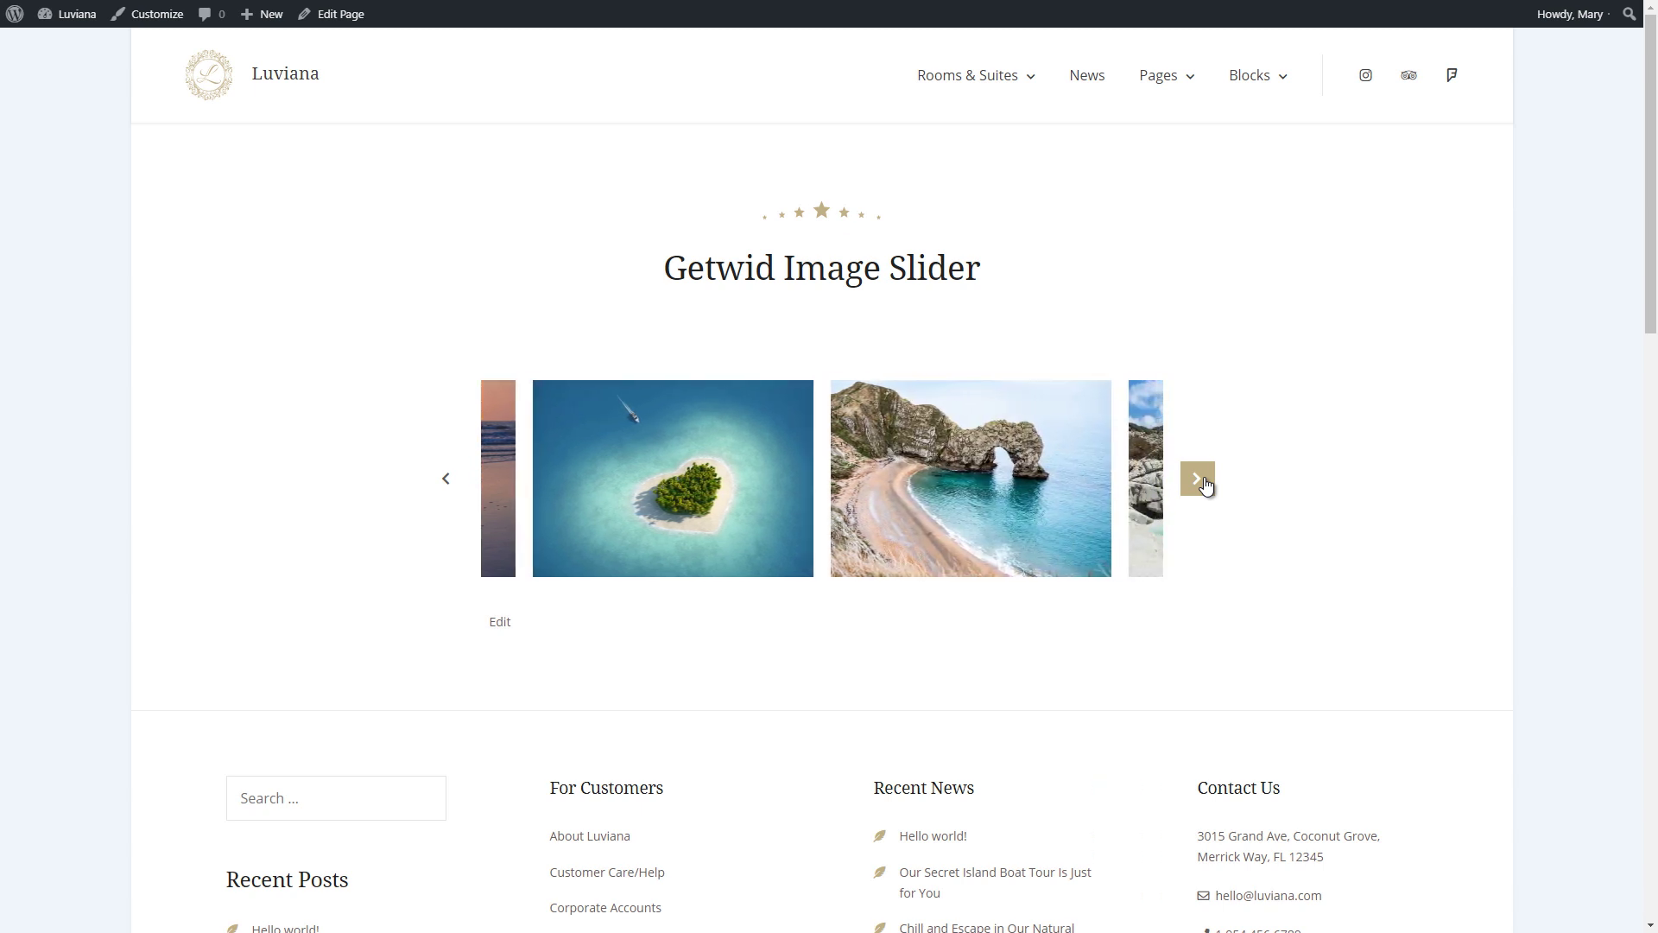
pyautogui.click(1207, 485)
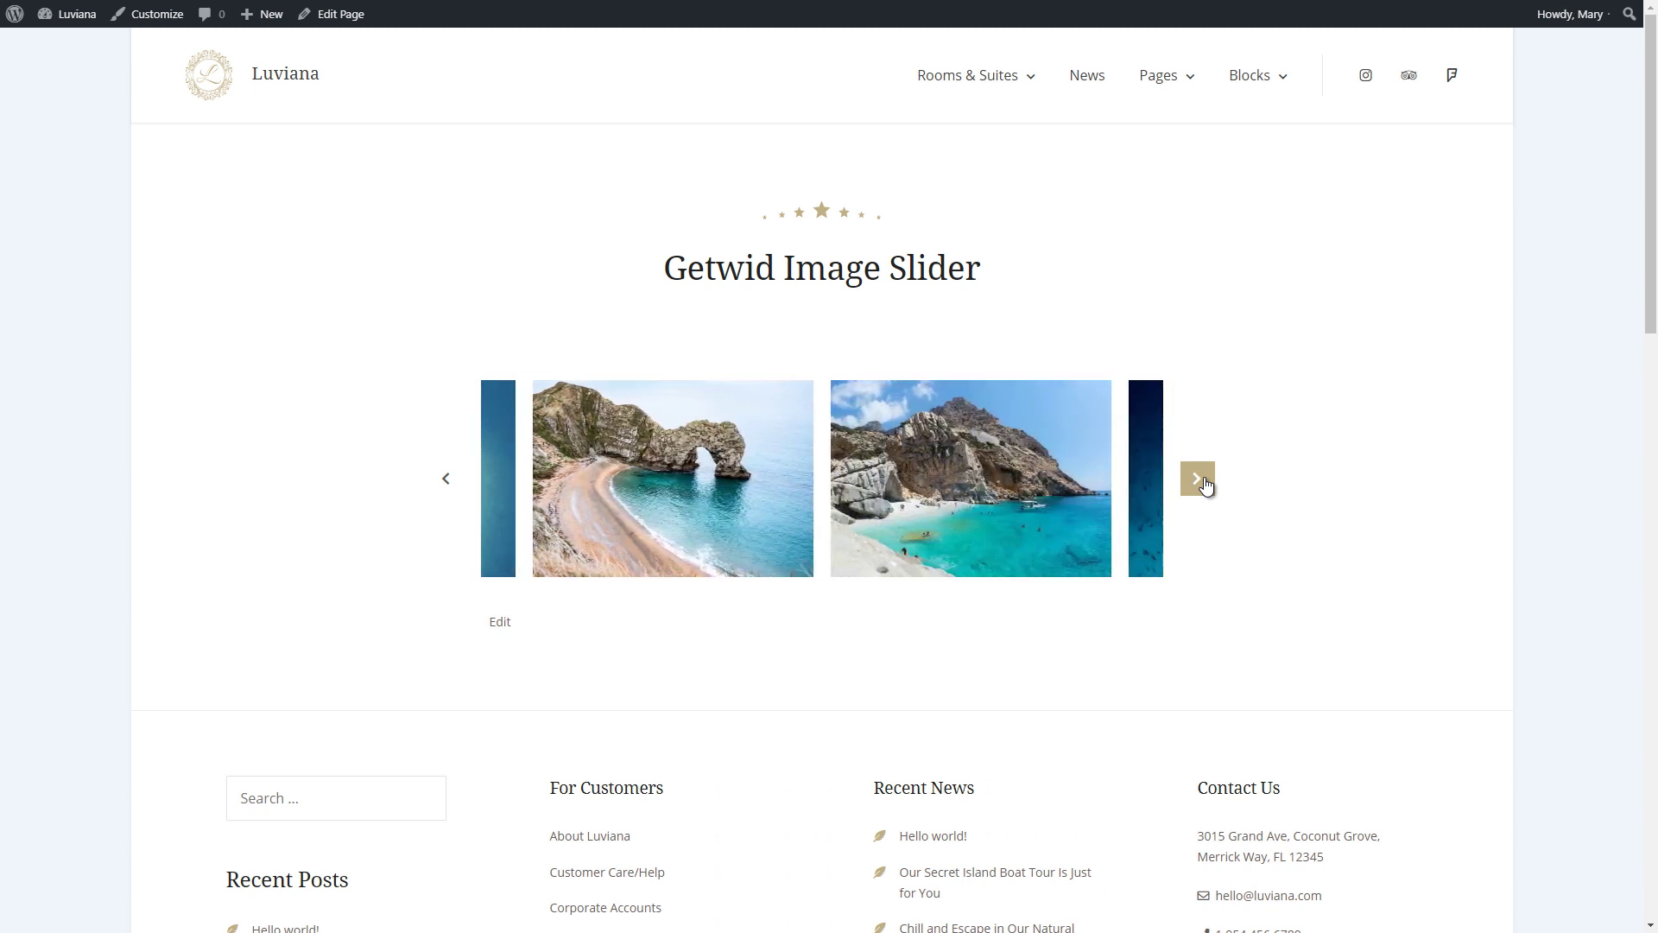